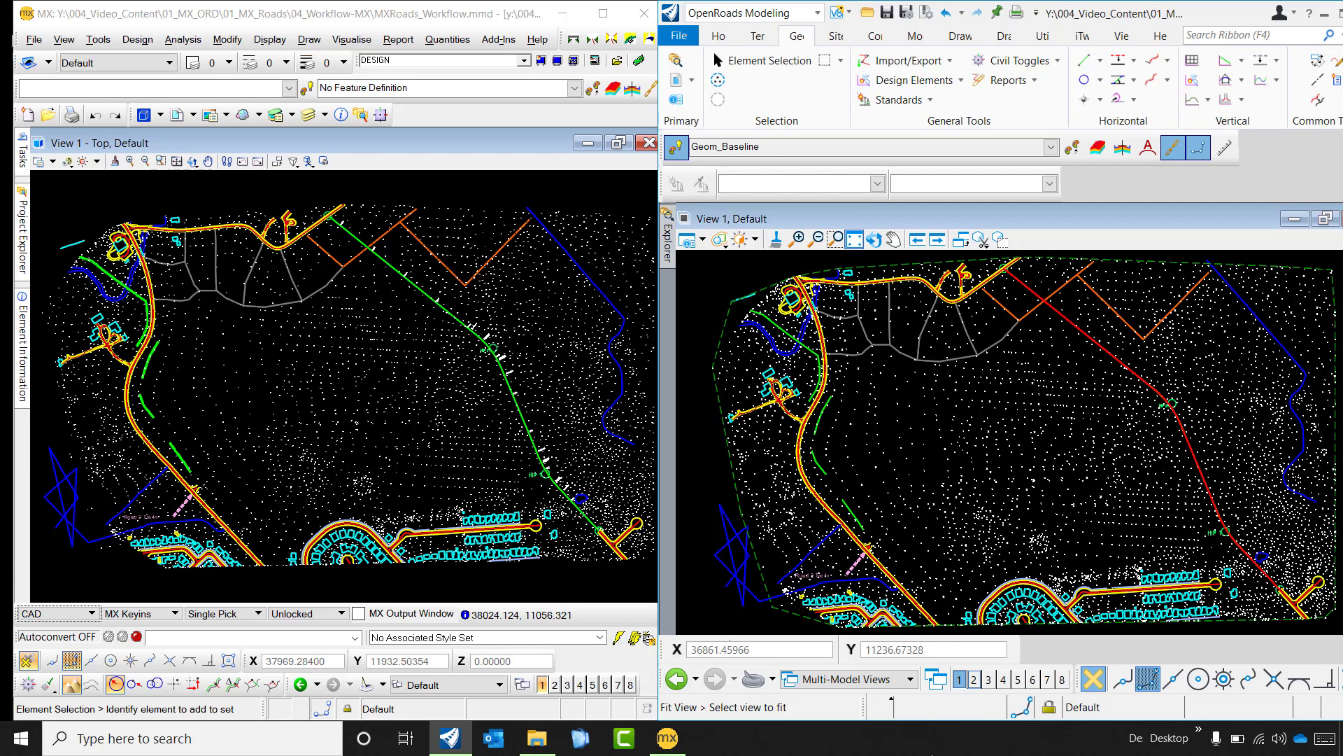
Start horizontal alignment work for the alignment around HIP 1, using DESIGN as the model.
{"action": "left_click", "coordinate": [161, 161]}
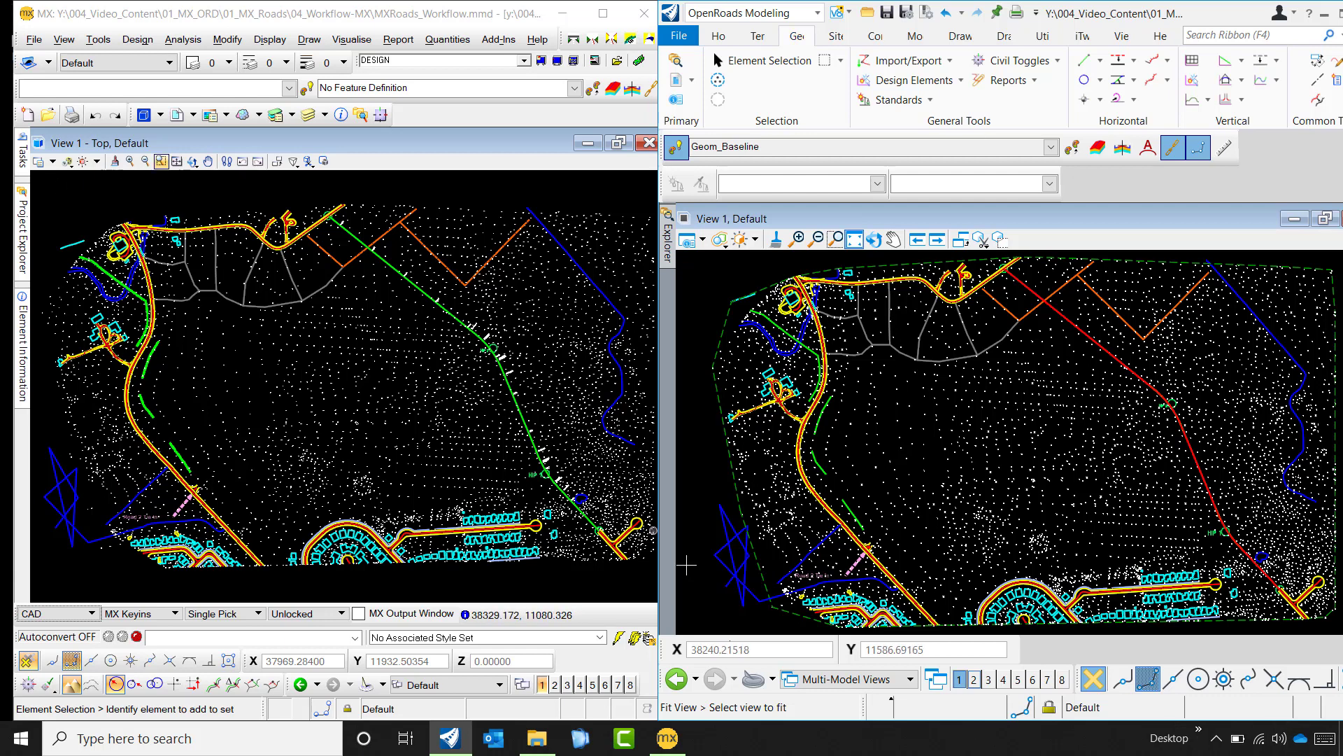
{"action": "left_click", "coordinate": [575, 508]}
{"action": "scroll", "coordinate": [576, 508], "scroll_direction": "up", "scroll_amount": 5}
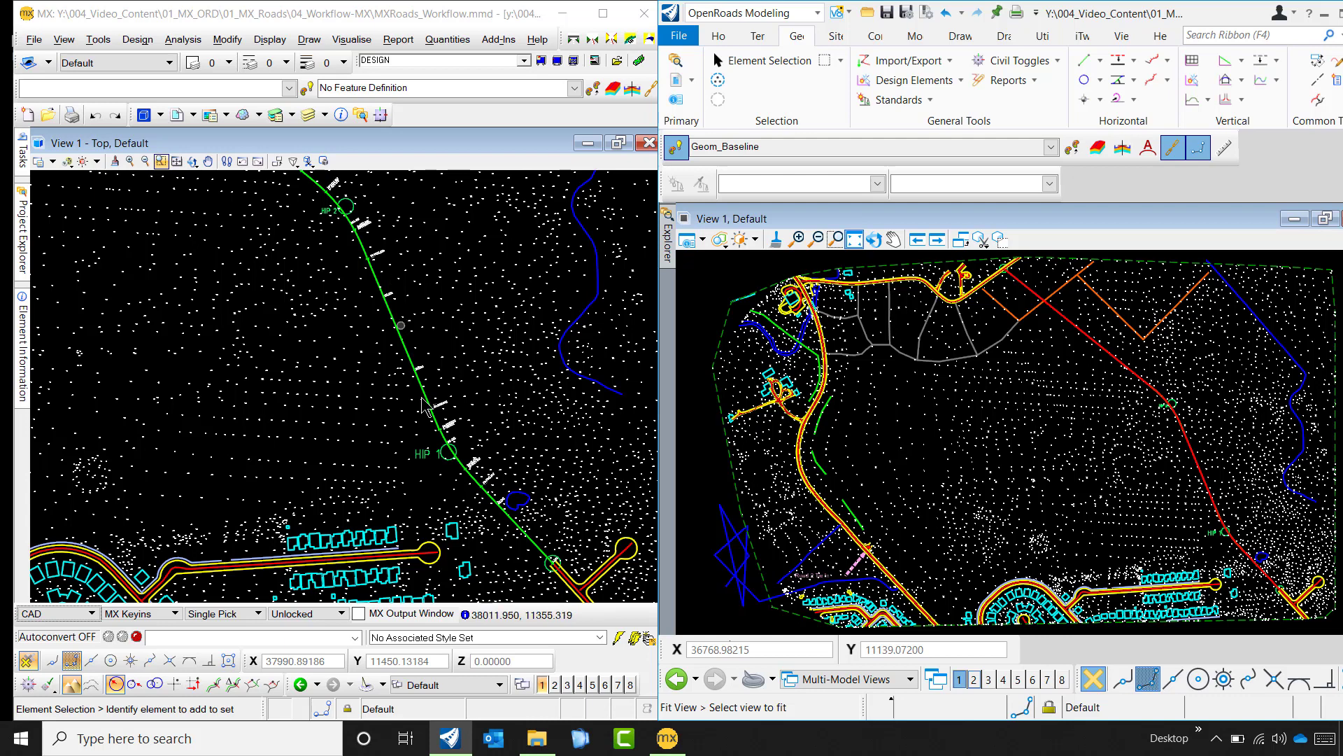
{"action": "scroll", "coordinate": [454, 467], "scroll_direction": "up", "scroll_amount": 5}
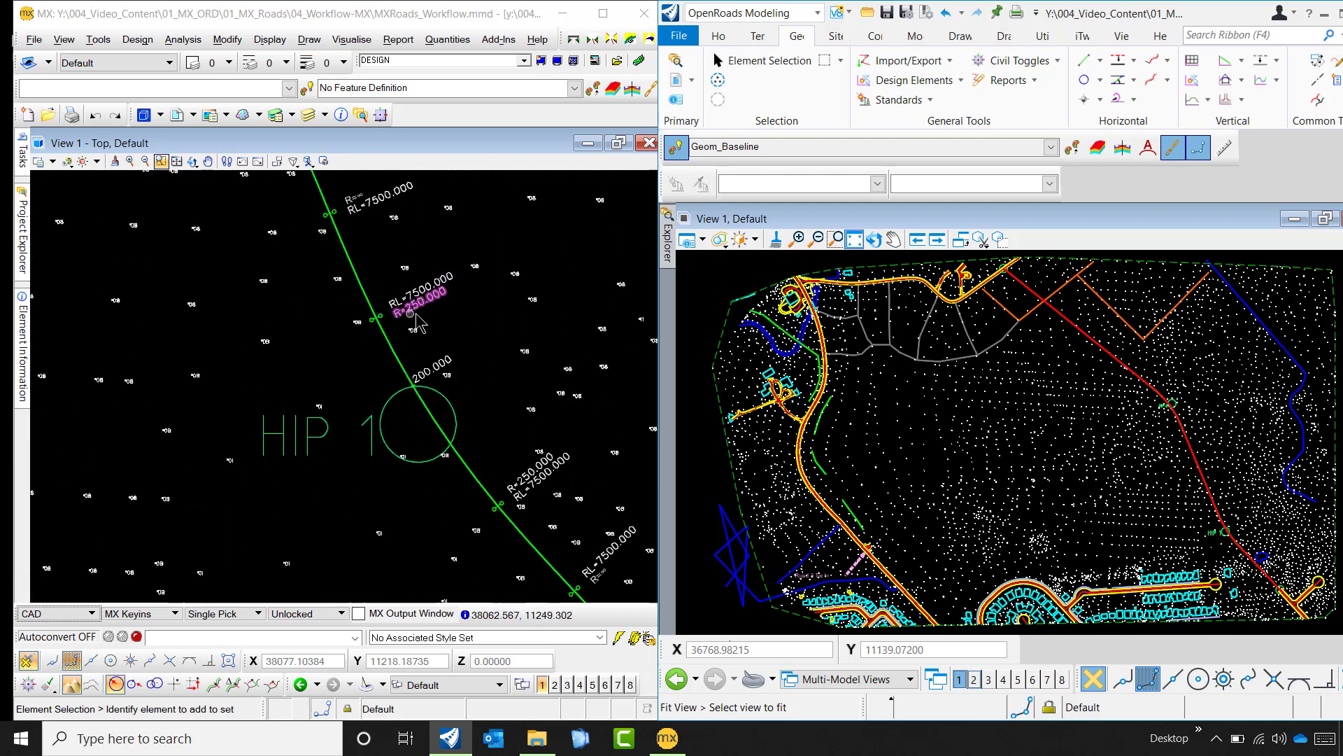
{"action": "scroll", "coordinate": [406, 261], "scroll_direction": "down", "scroll_amount": 1}
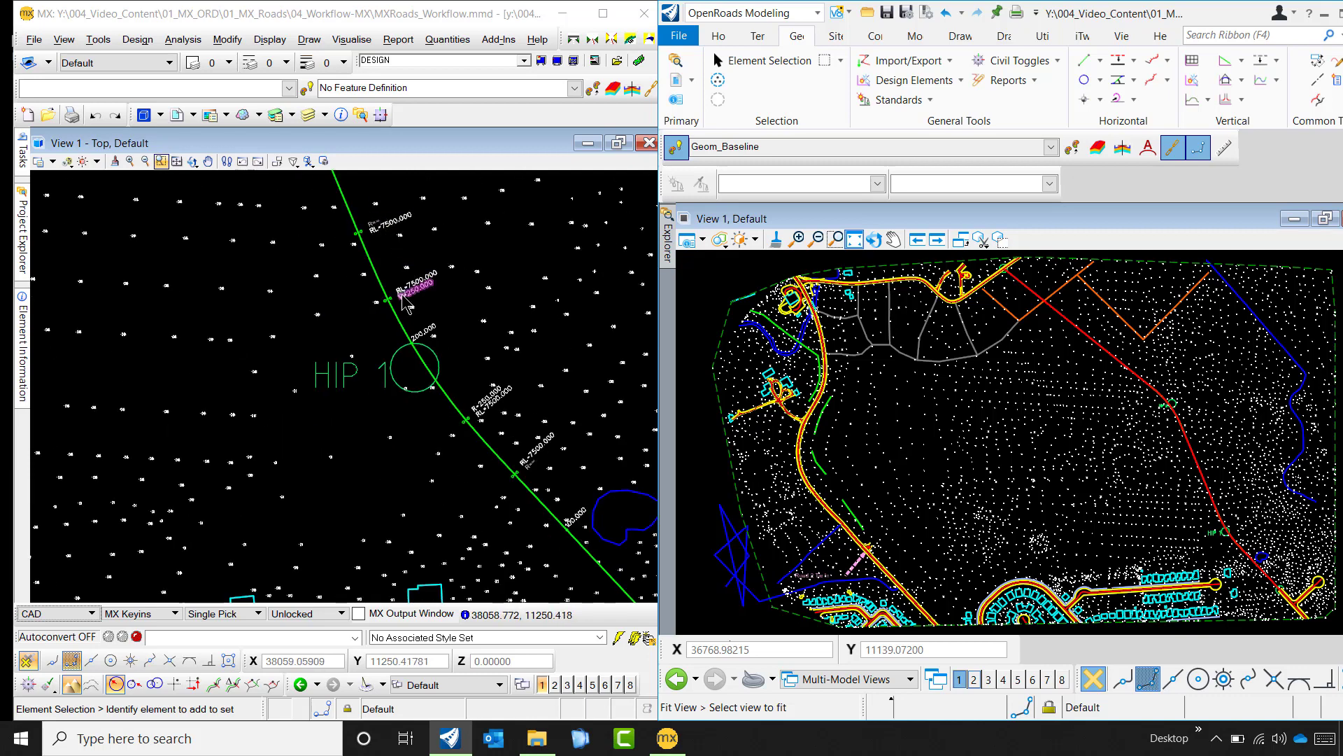
{"action": "left_click", "coordinate": [143, 43]}
{"action": "left_click", "coordinate": [155, 59]}
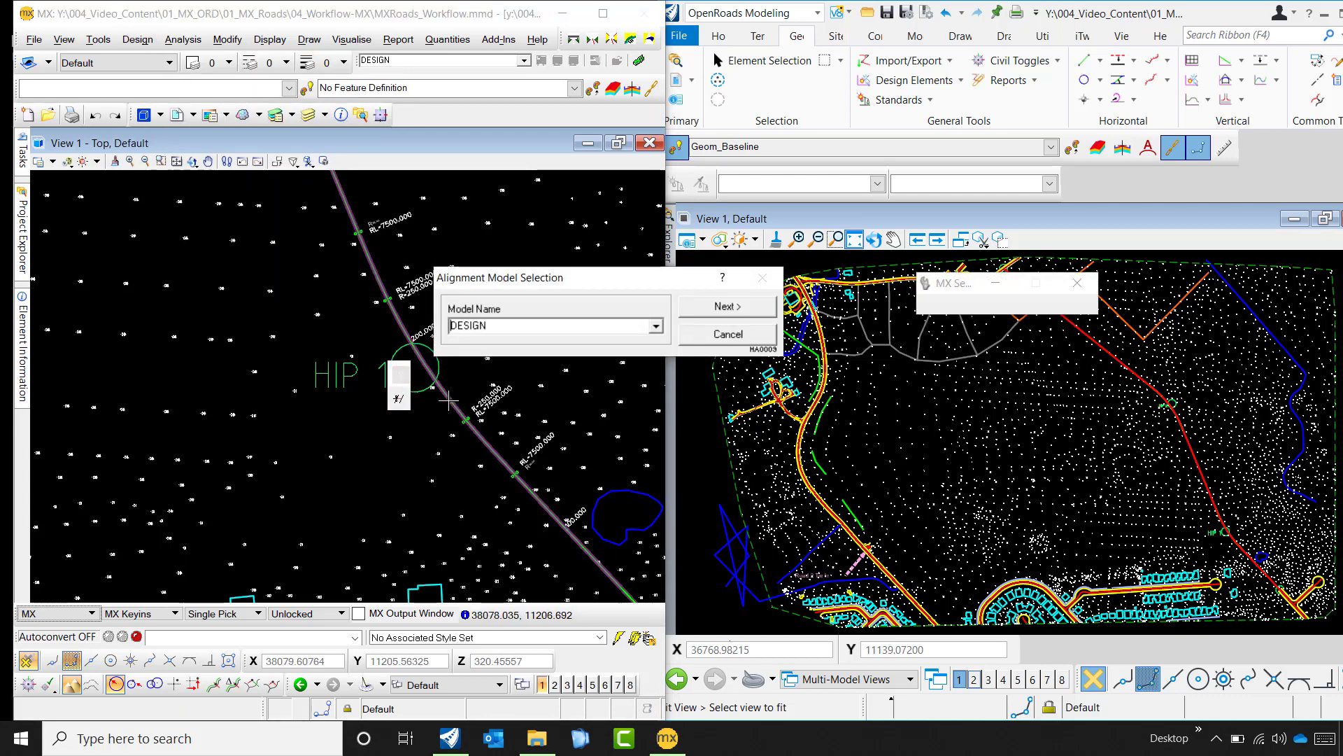
{"action": "left_click", "coordinate": [740, 309]}
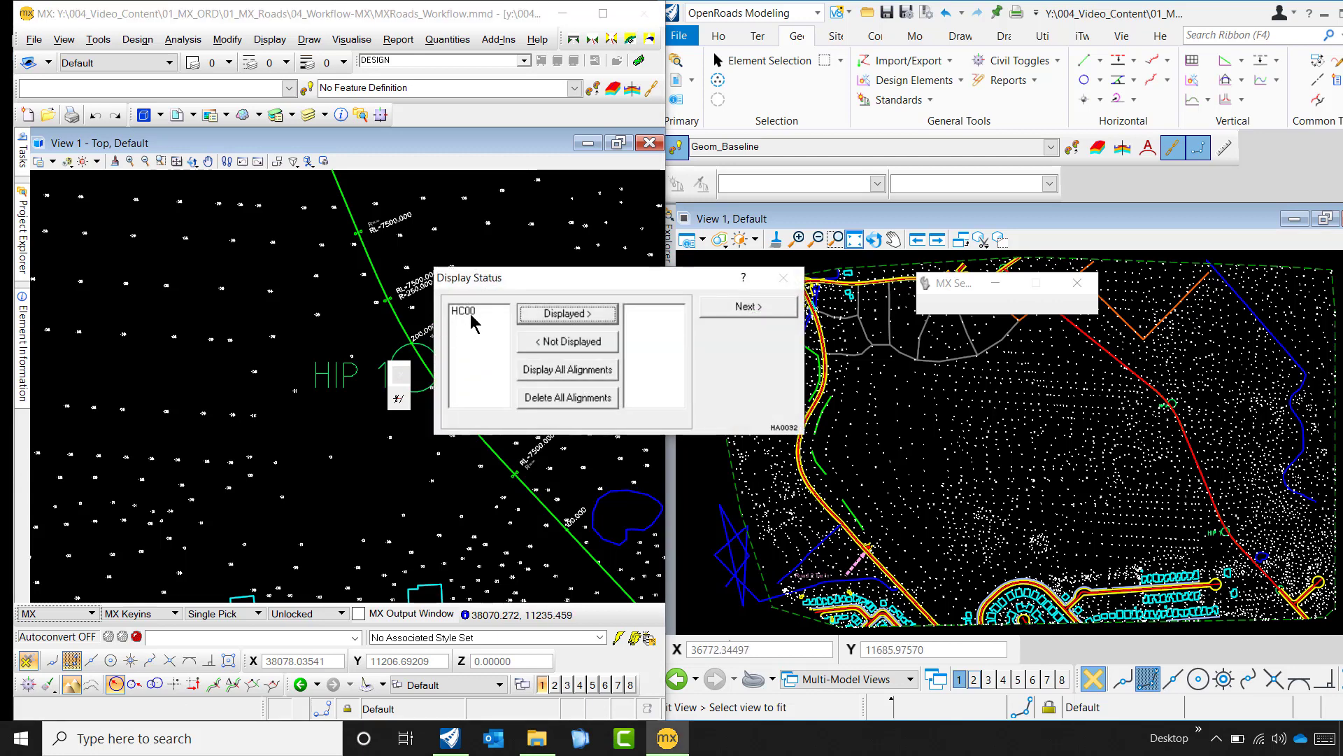
Set alignment HC00 to be displayed and continue to the alignment design options.
{"action": "left_click", "coordinate": [474, 311]}
{"action": "left_click", "coordinate": [571, 317]}
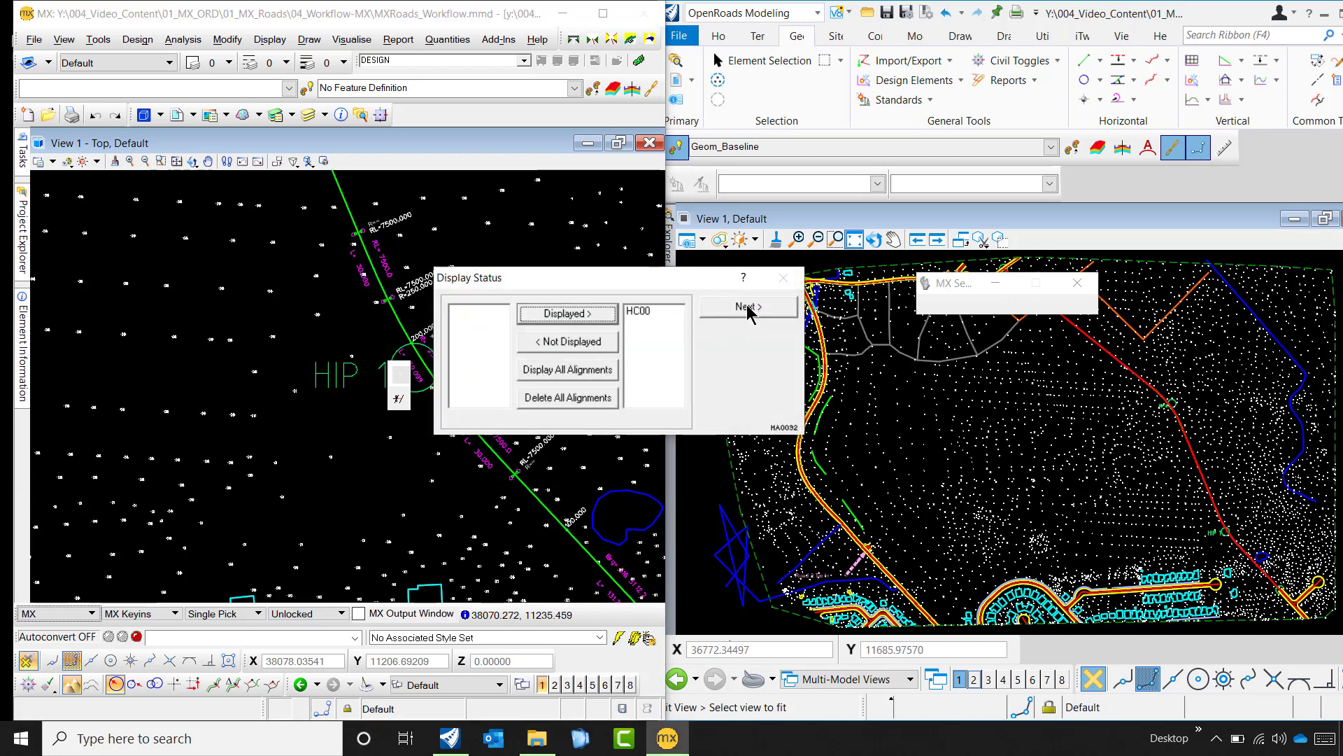
{"action": "left_click", "coordinate": [747, 308]}
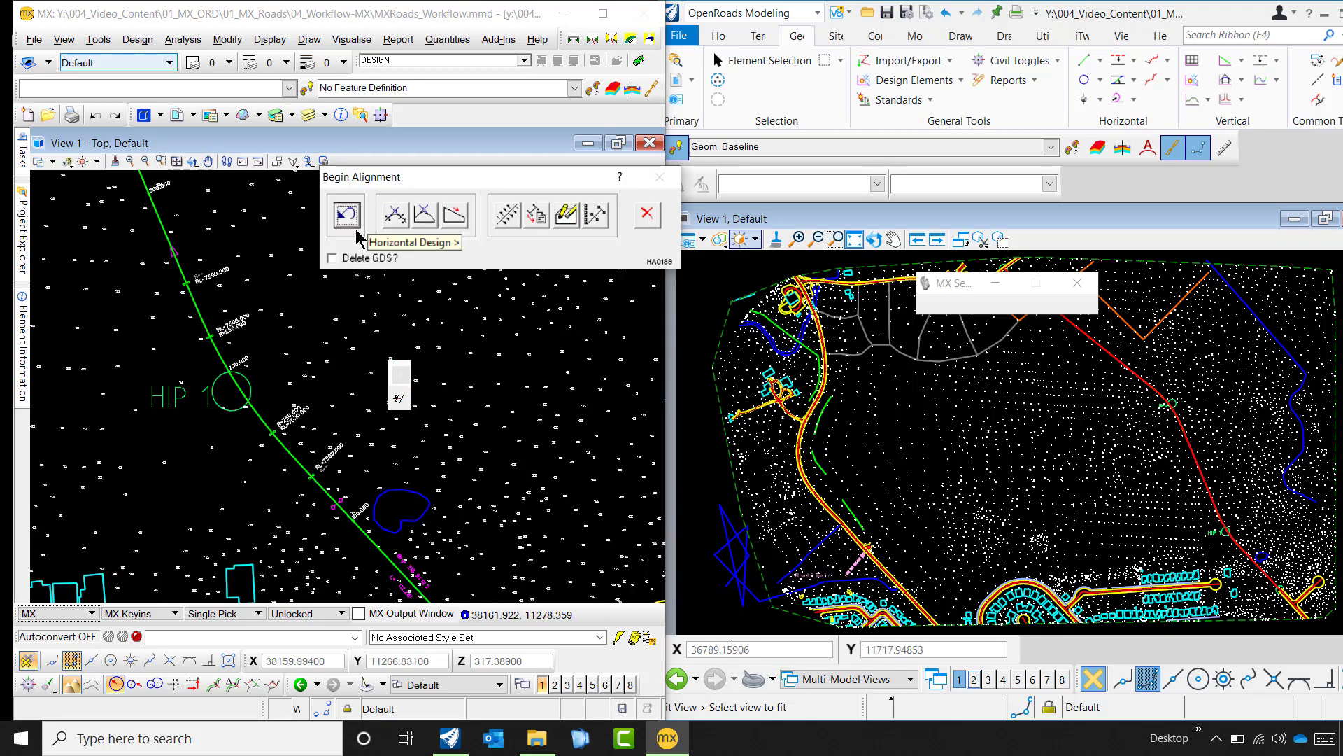
Delete the GDS listed for the DESIGN model.
{"action": "left_click", "coordinate": [343, 260]}
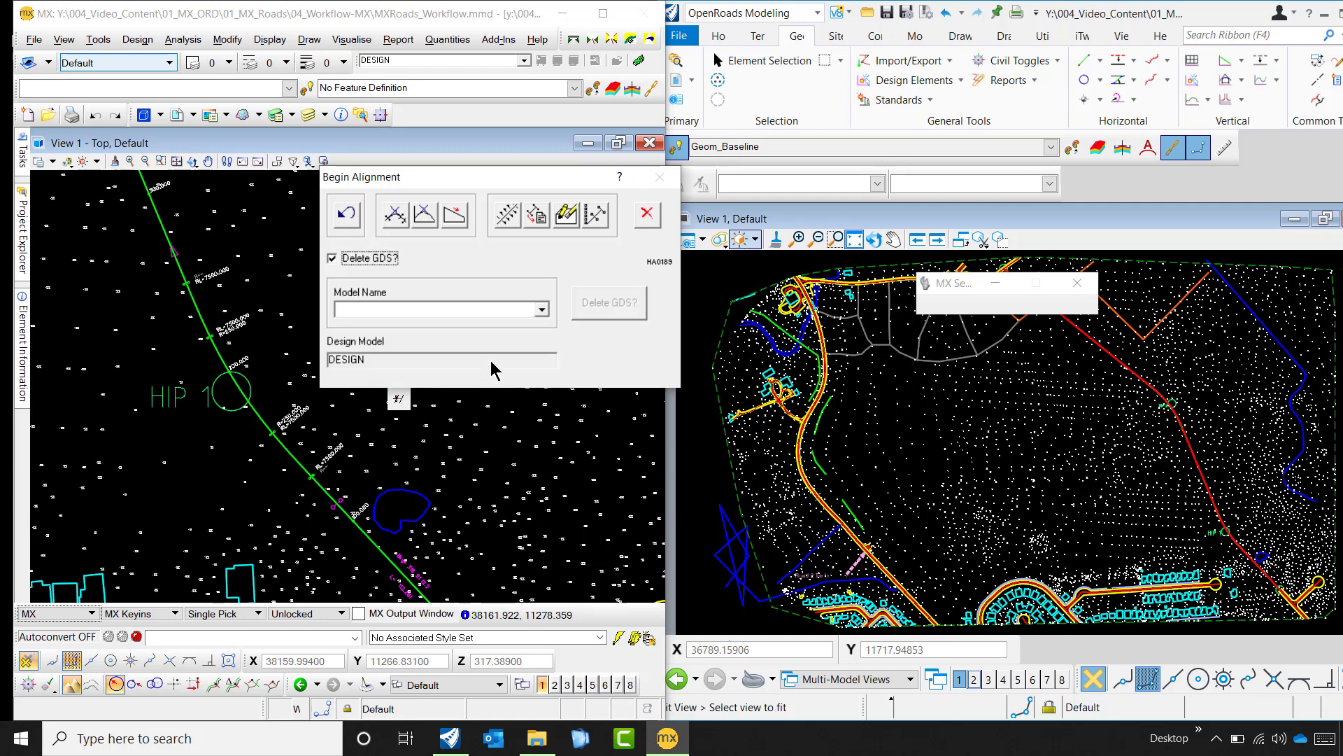
{"action": "left_click", "coordinate": [543, 312]}
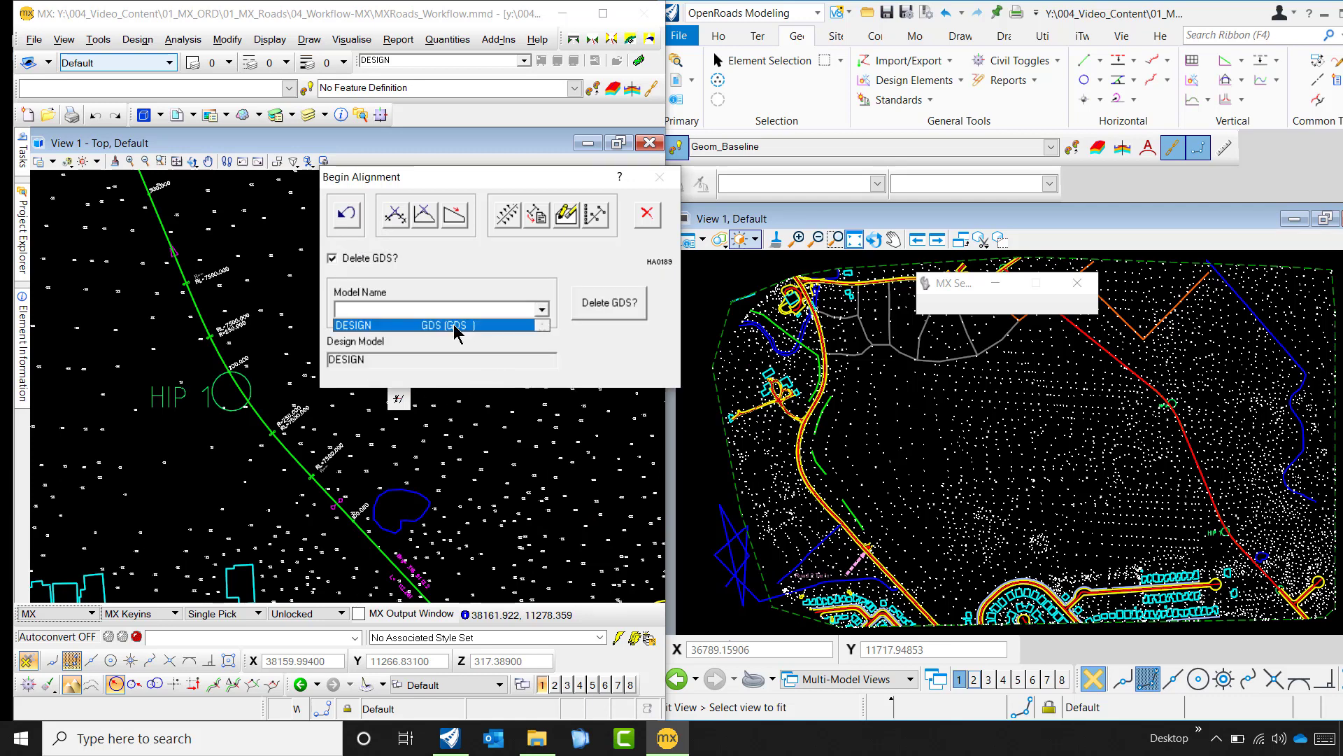
{"action": "left_click", "coordinate": [455, 328]}
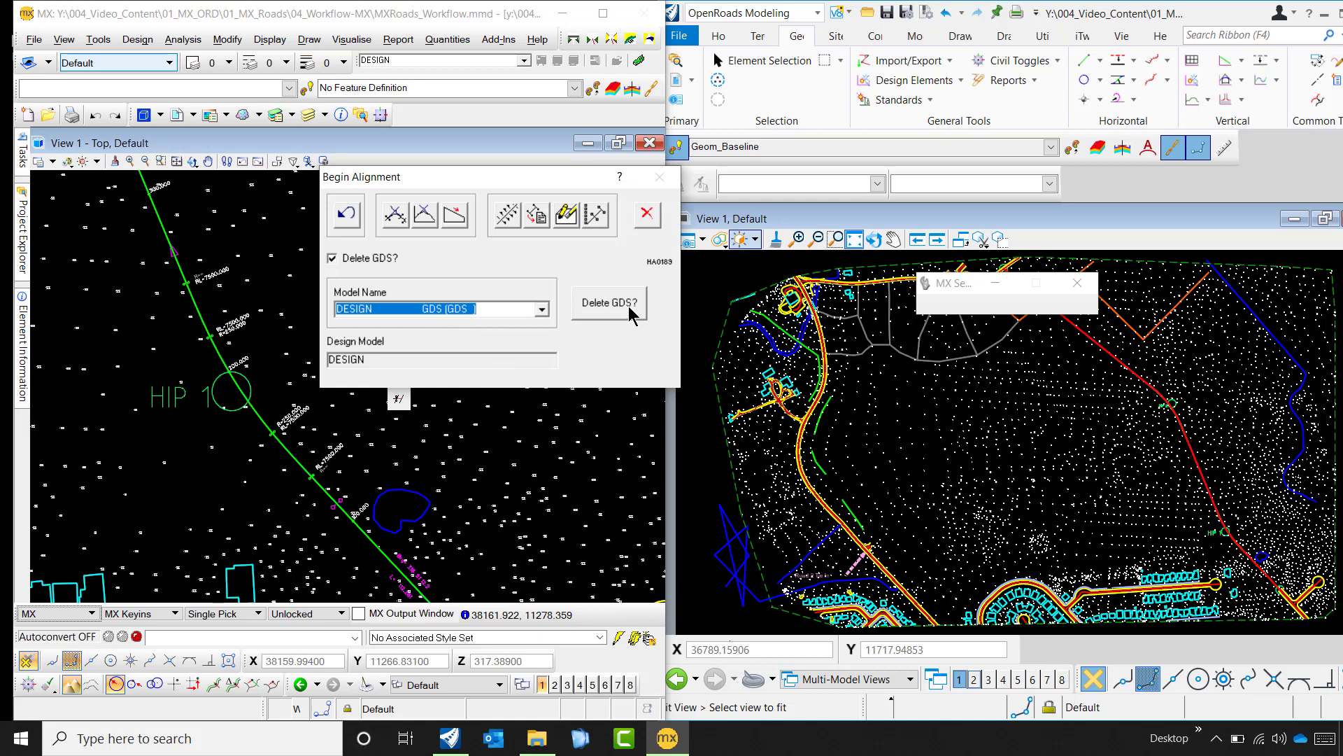
{"action": "left_click", "coordinate": [619, 308]}
Choose DESIGN again as the alignment model and continue to the alignment design options.
{"action": "left_click", "coordinate": [378, 273]}
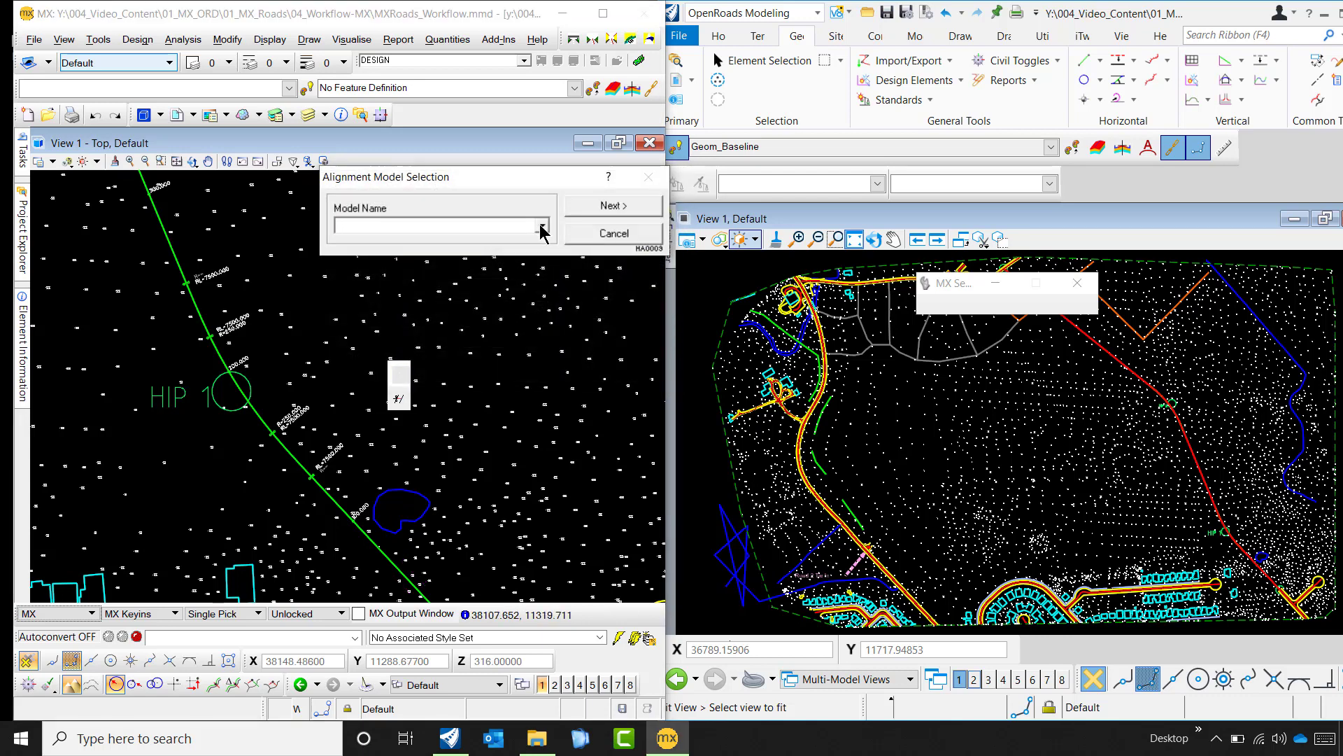
{"action": "left_click", "coordinate": [542, 225]}
{"action": "left_click", "coordinate": [354, 240]}
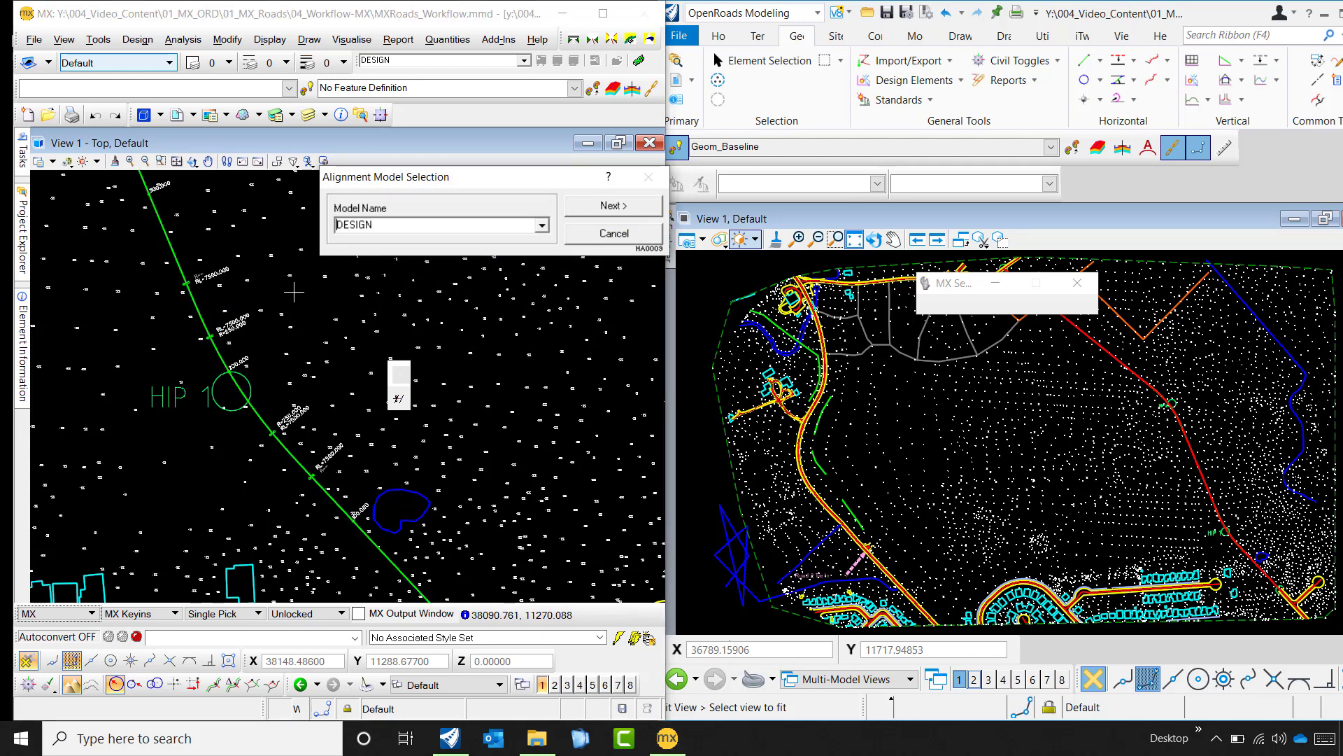
{"action": "left_click", "coordinate": [614, 205]}
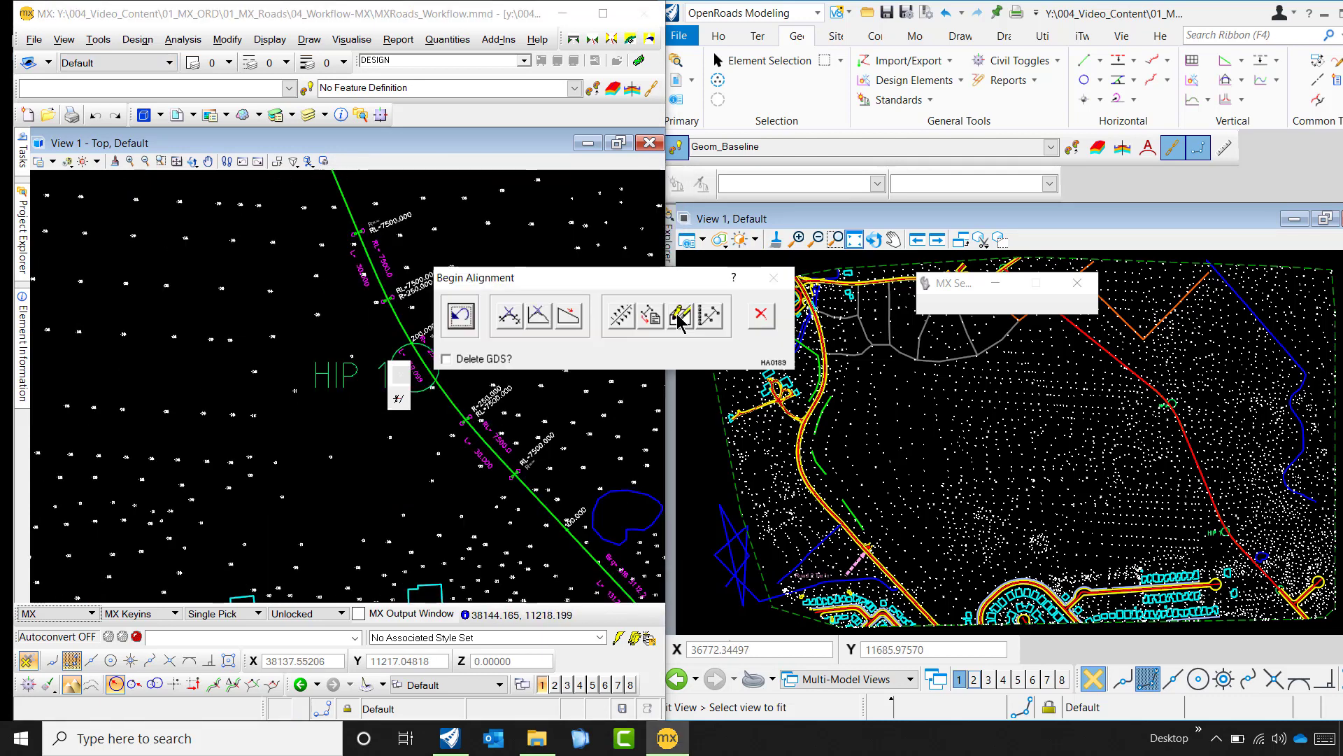
Open horizontal design and continue the old alignment HC00, picking it from the drawing.
{"action": "left_click", "coordinate": [518, 319]}
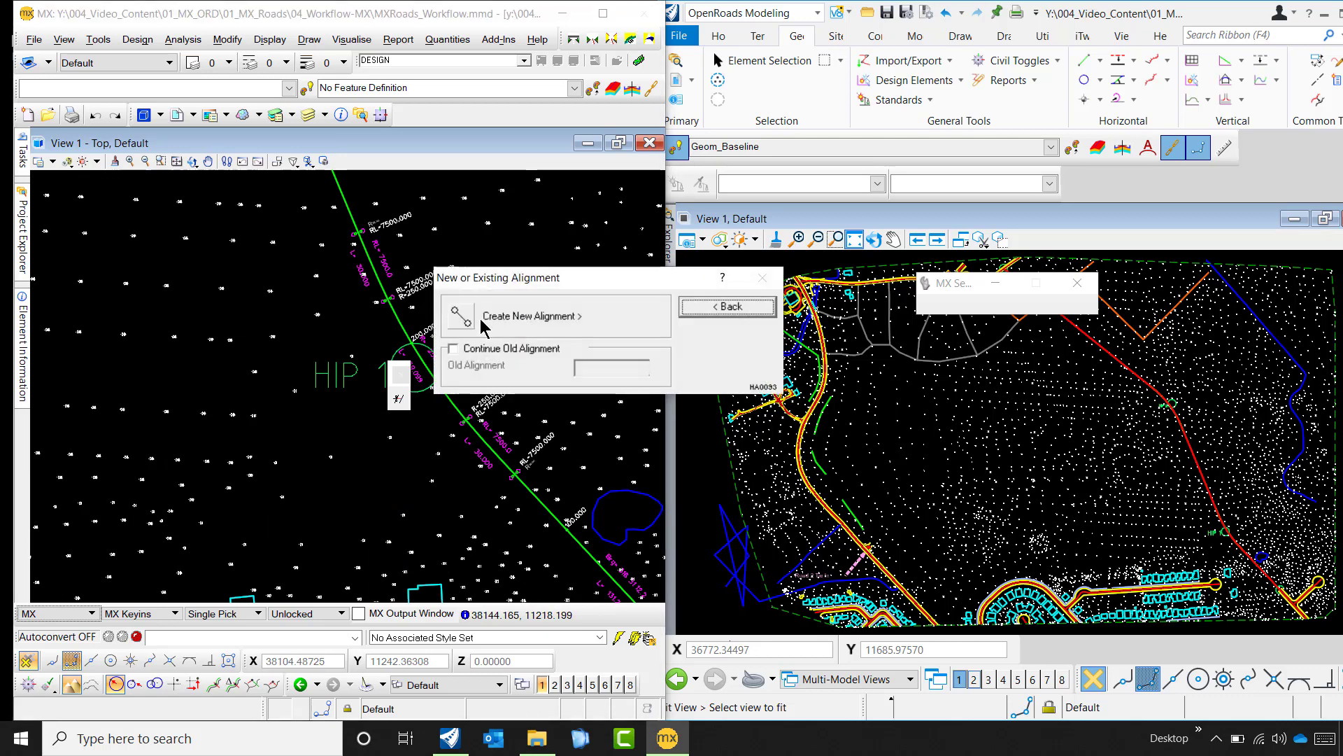
{"action": "left_click", "coordinate": [454, 349]}
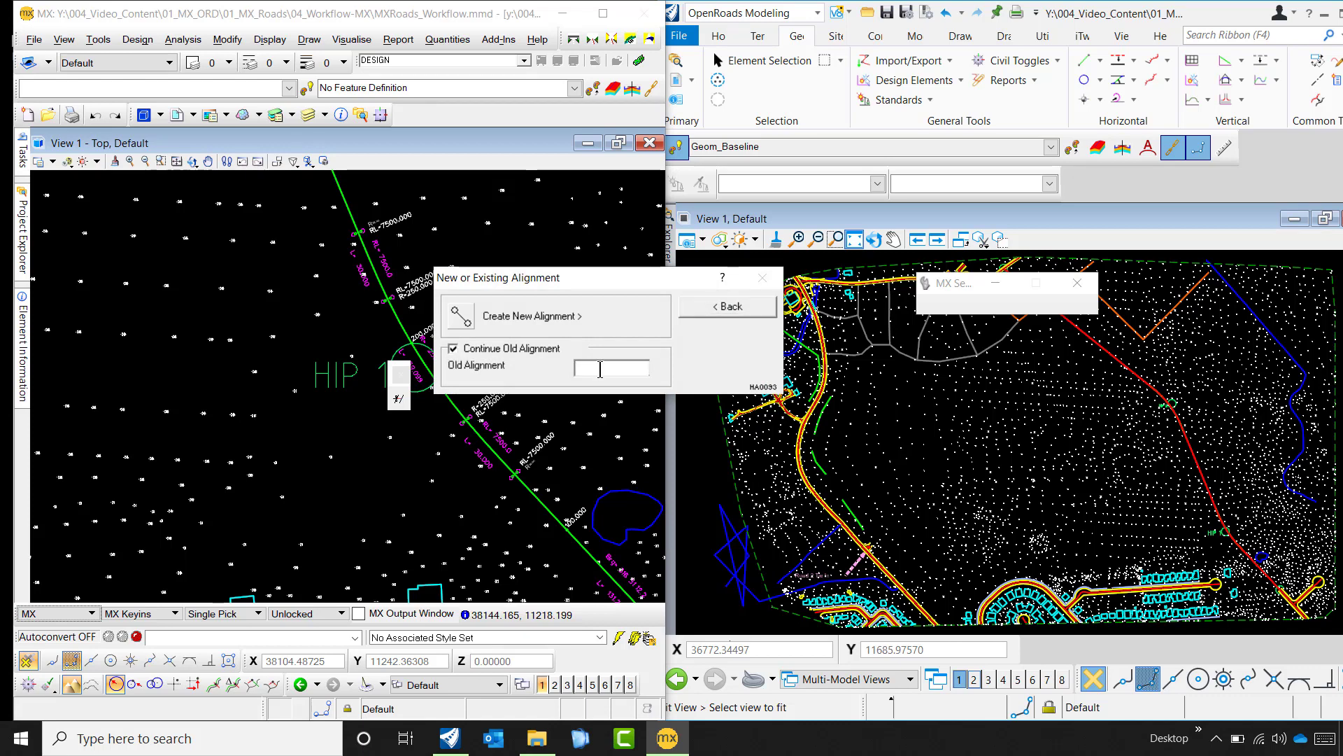
{"action": "left_click", "coordinate": [398, 323]}
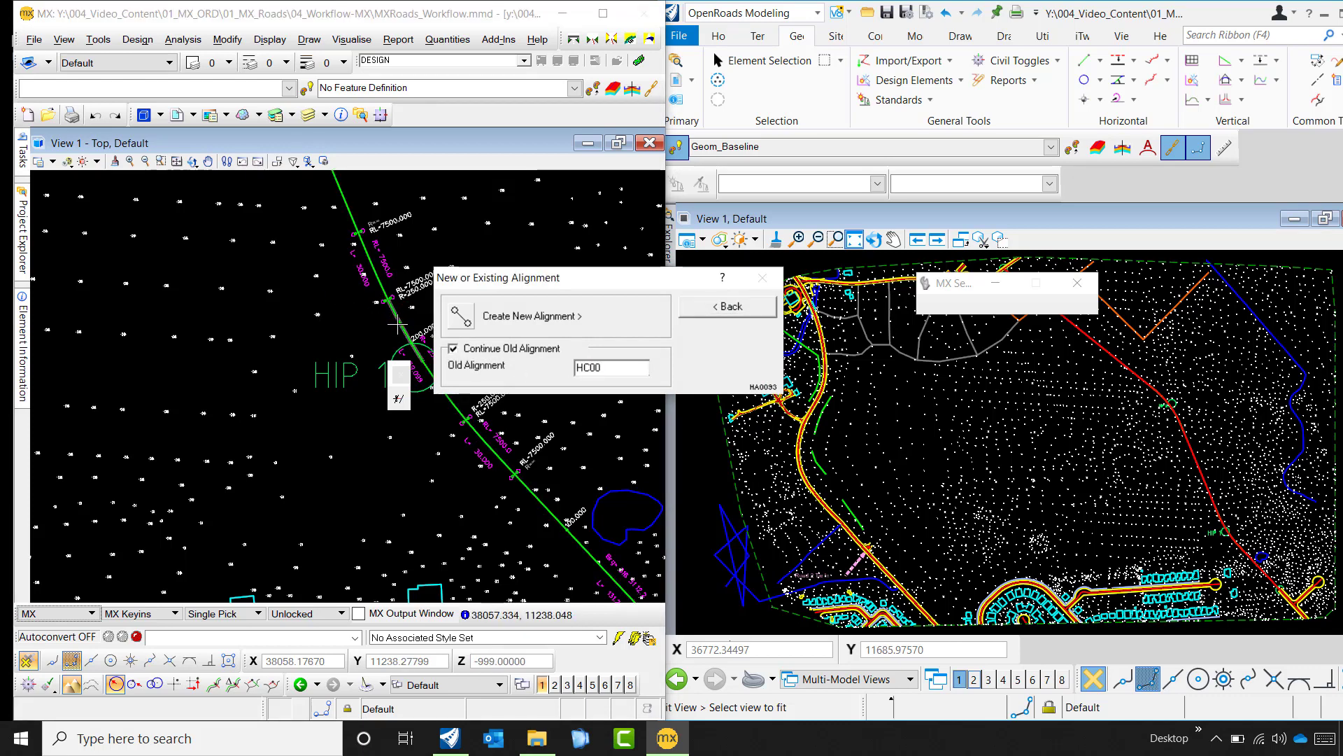
{"action": "left_click", "coordinate": [734, 324]}
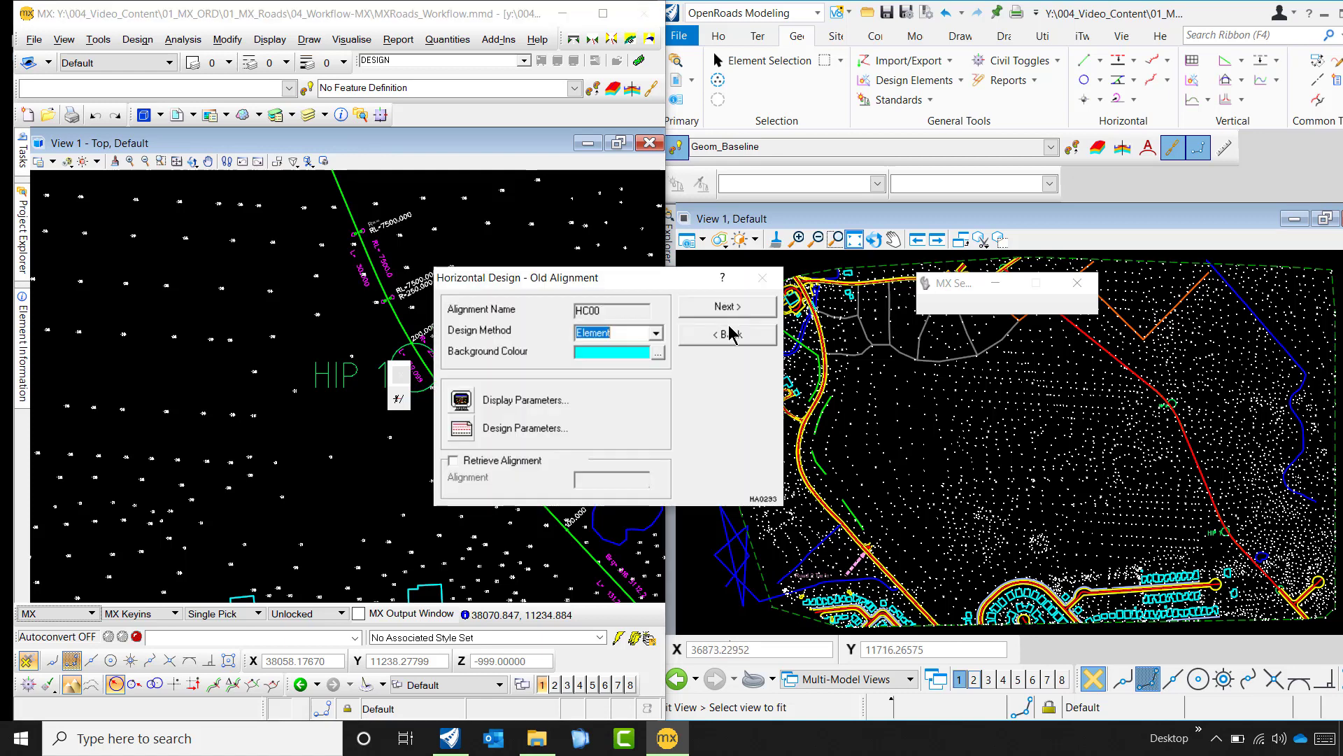
Proceed with HC00 using the Element design method and open the alignment editing options.
{"action": "left_click_drag", "start_coordinate": [613, 293], "coordinate": [499, 192]}
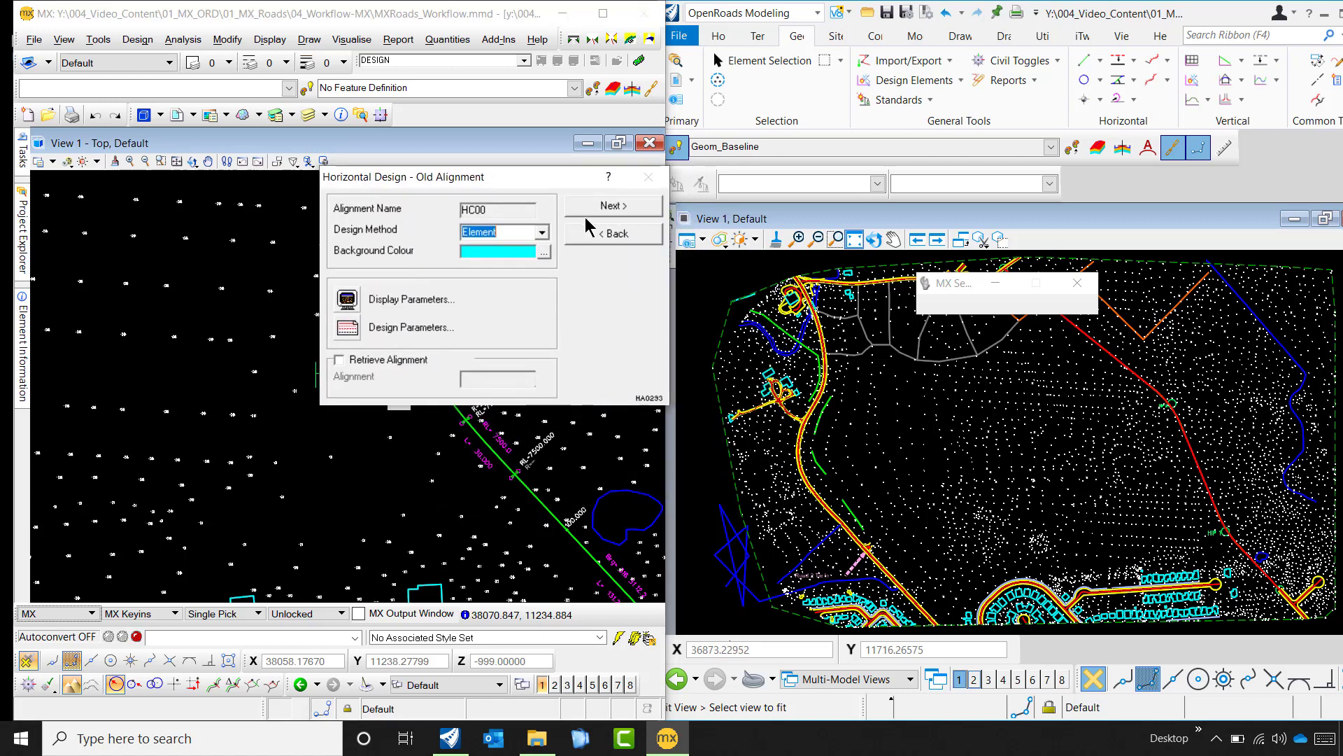
{"action": "left_click", "coordinate": [339, 359]}
{"action": "left_click", "coordinate": [606, 209]}
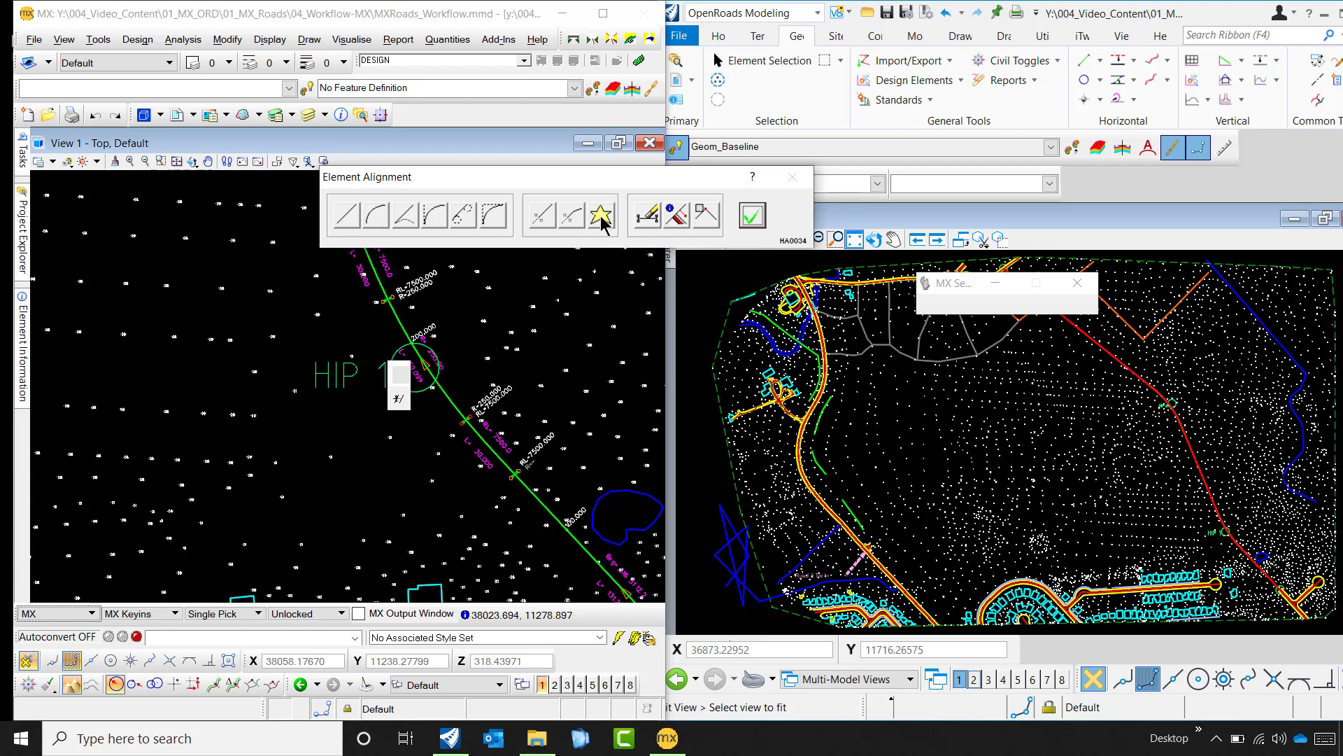
{"action": "left_click", "coordinate": [649, 218]}
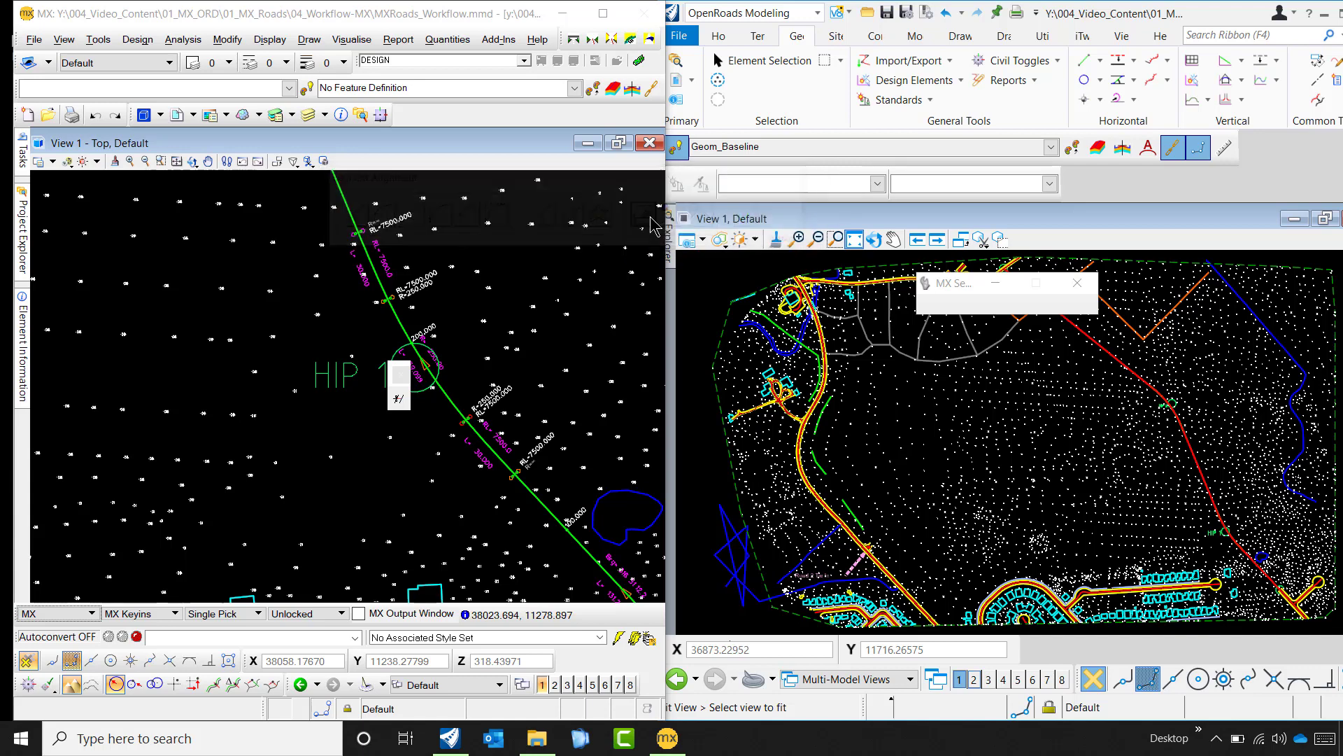
{"action": "left_click", "coordinate": [459, 422]}
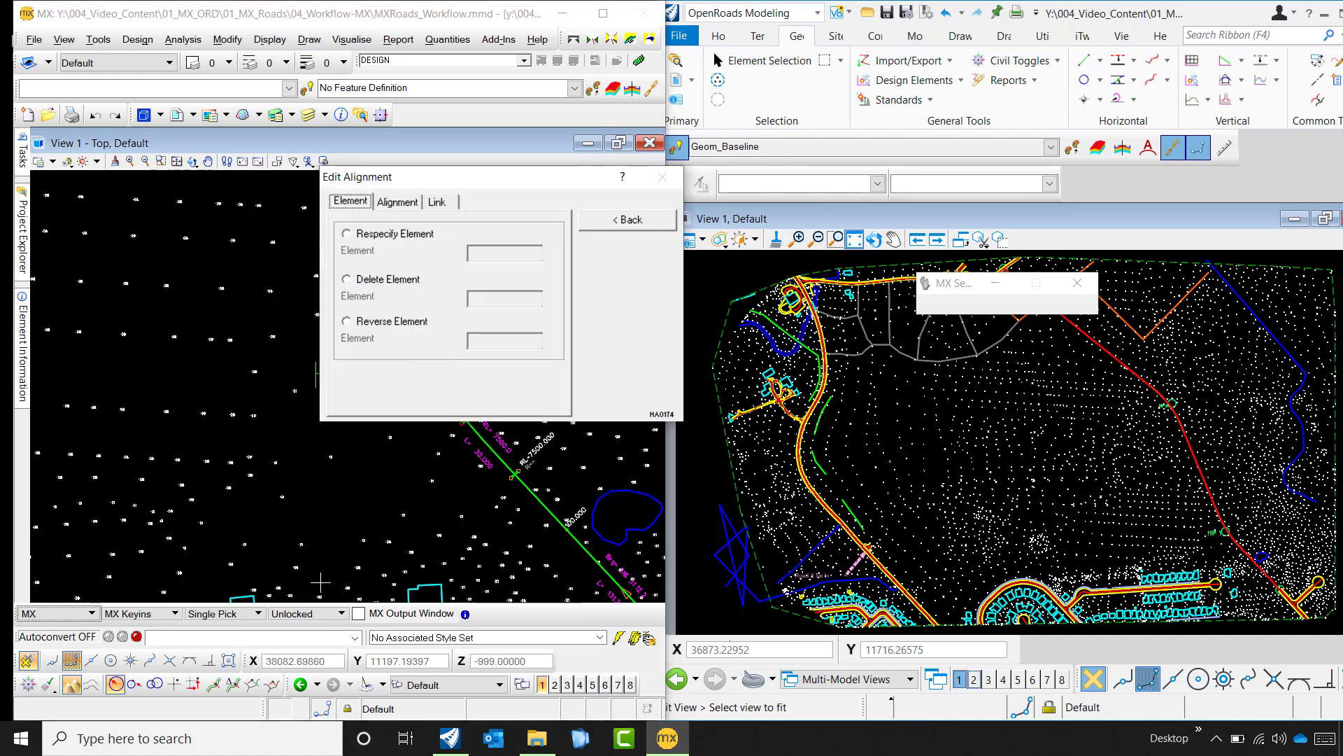
Examine the curve at HIP 1 and the editing options offered for elements and for the whole alignment.
{"action": "scroll", "coordinate": [180, 509], "scroll_direction": "down", "scroll_amount": 4}
{"action": "scroll", "coordinate": [287, 462], "scroll_direction": "up", "scroll_amount": 3}
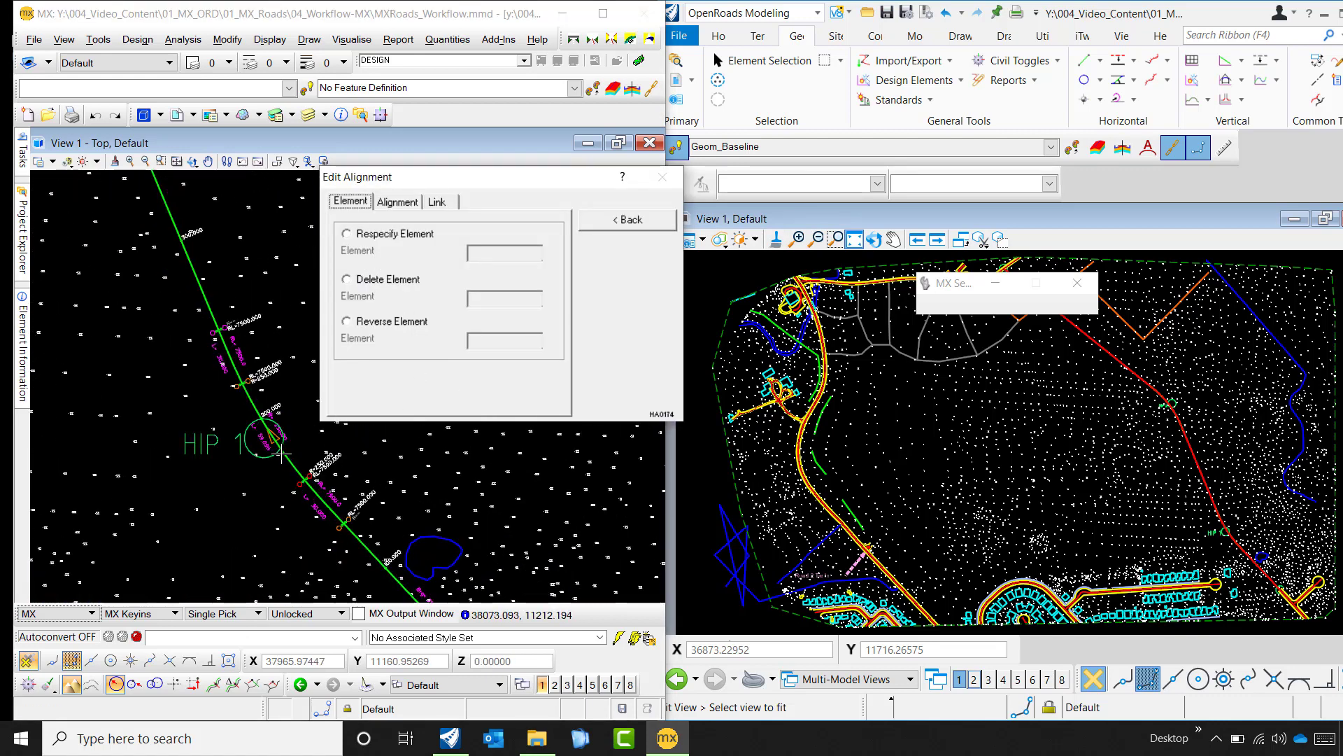
{"action": "scroll", "coordinate": [281, 455], "scroll_direction": "up", "scroll_amount": 1}
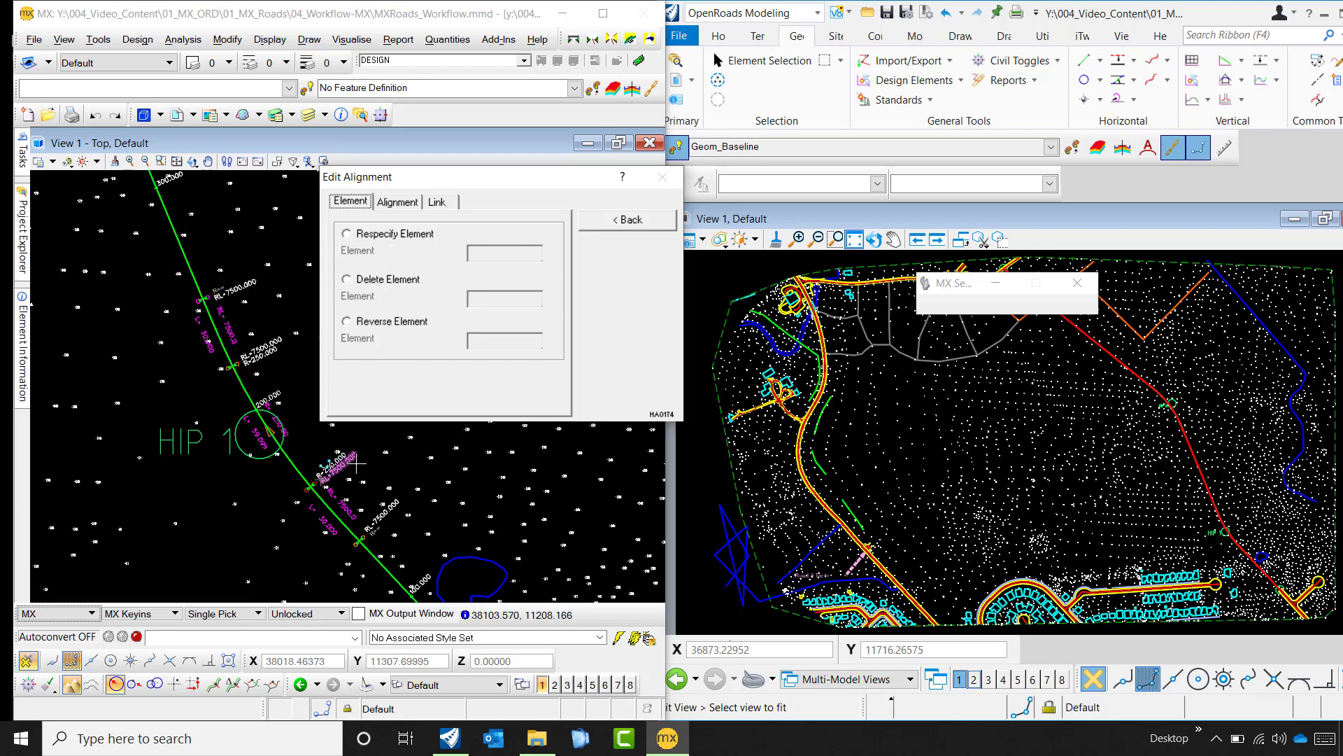
{"action": "left_click", "coordinate": [408, 205]}
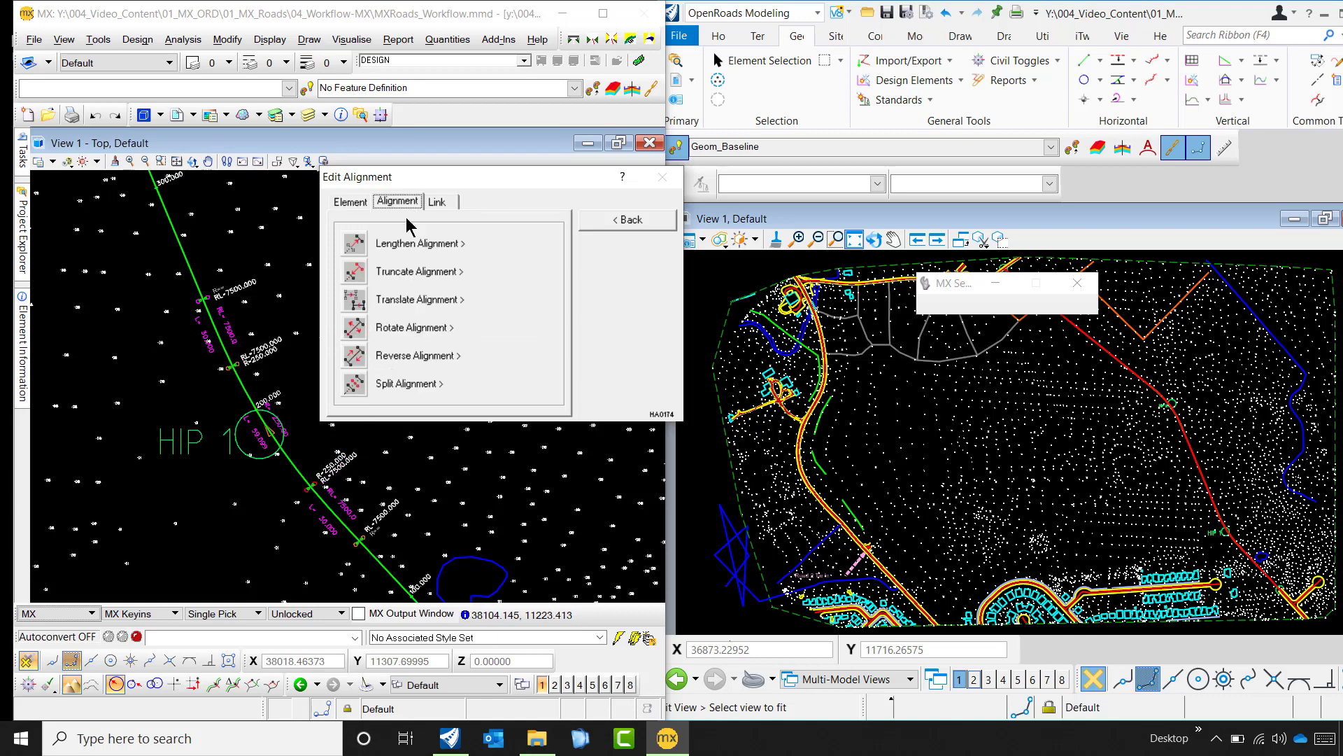
{"action": "left_click", "coordinate": [352, 203]}
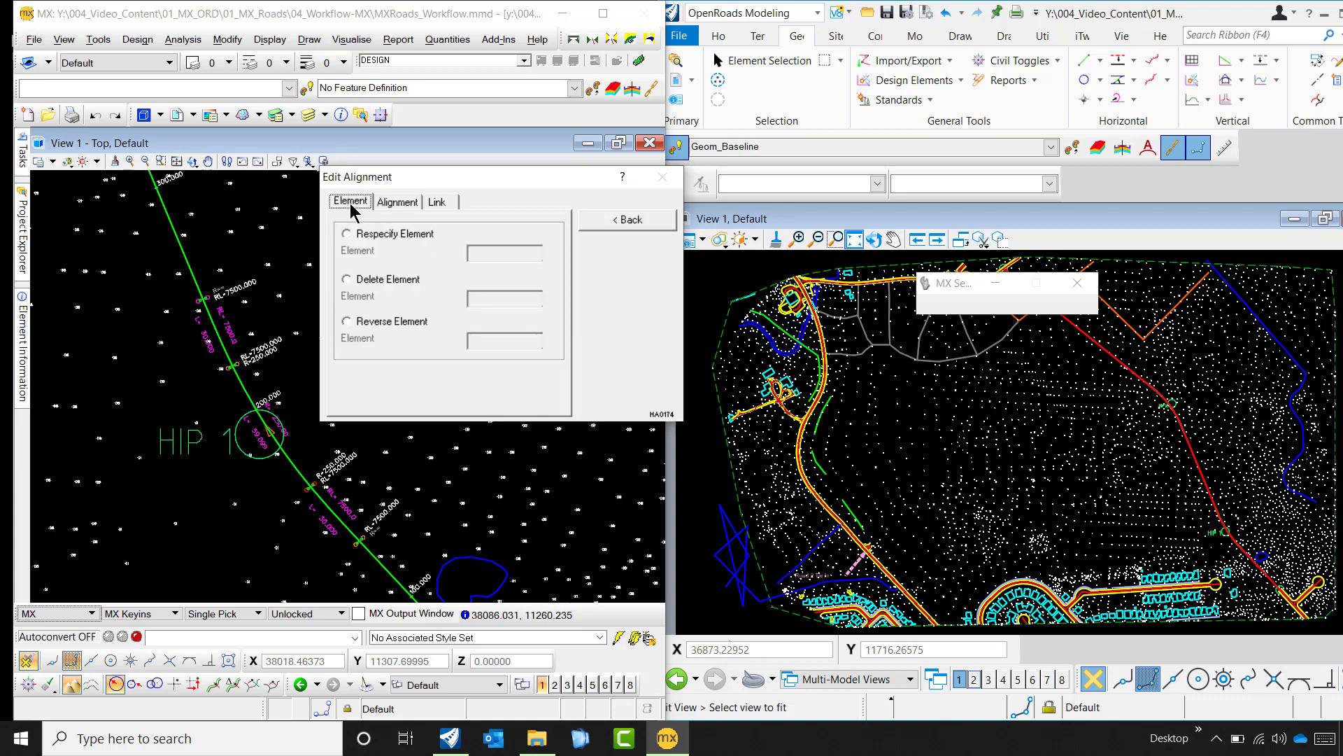
{"action": "left_click", "coordinate": [405, 202]}
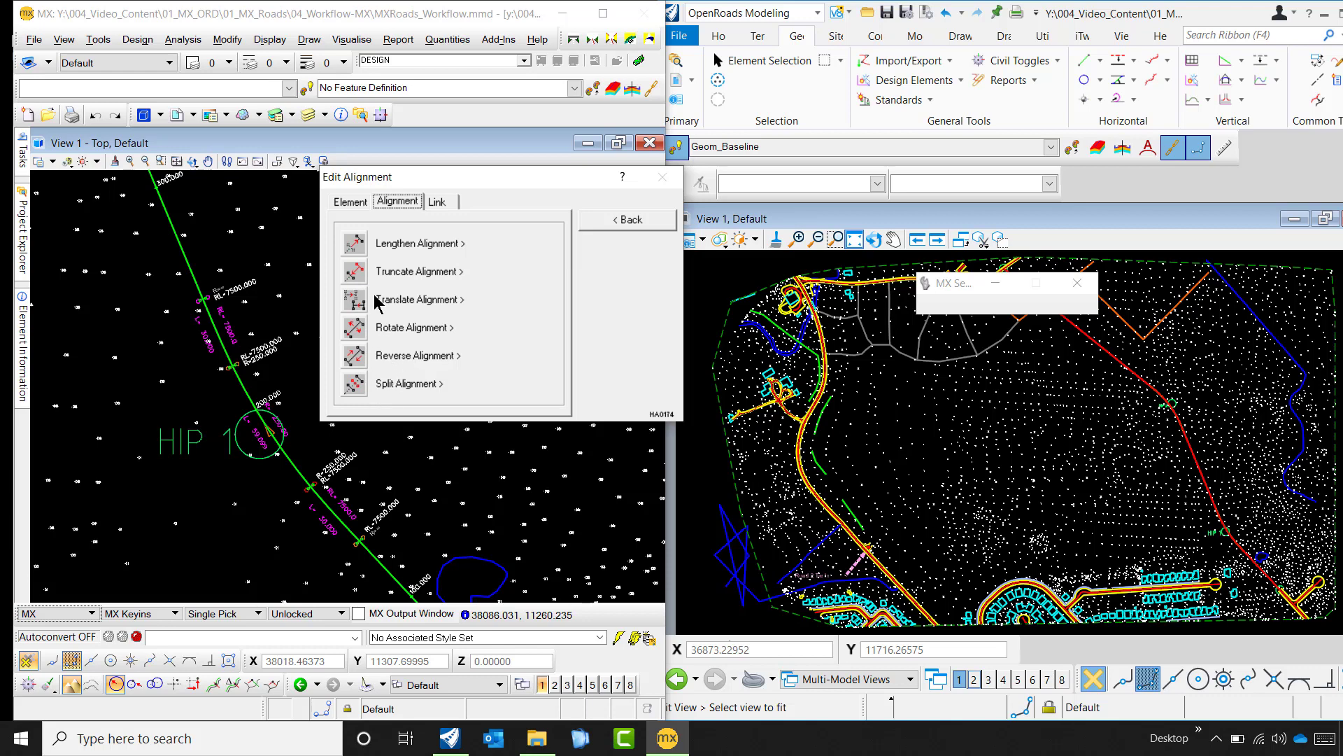
Respecify the link of HC00 that forms the curve at HIP 1, opening its free arc parameters.
{"action": "left_click", "coordinate": [439, 203]}
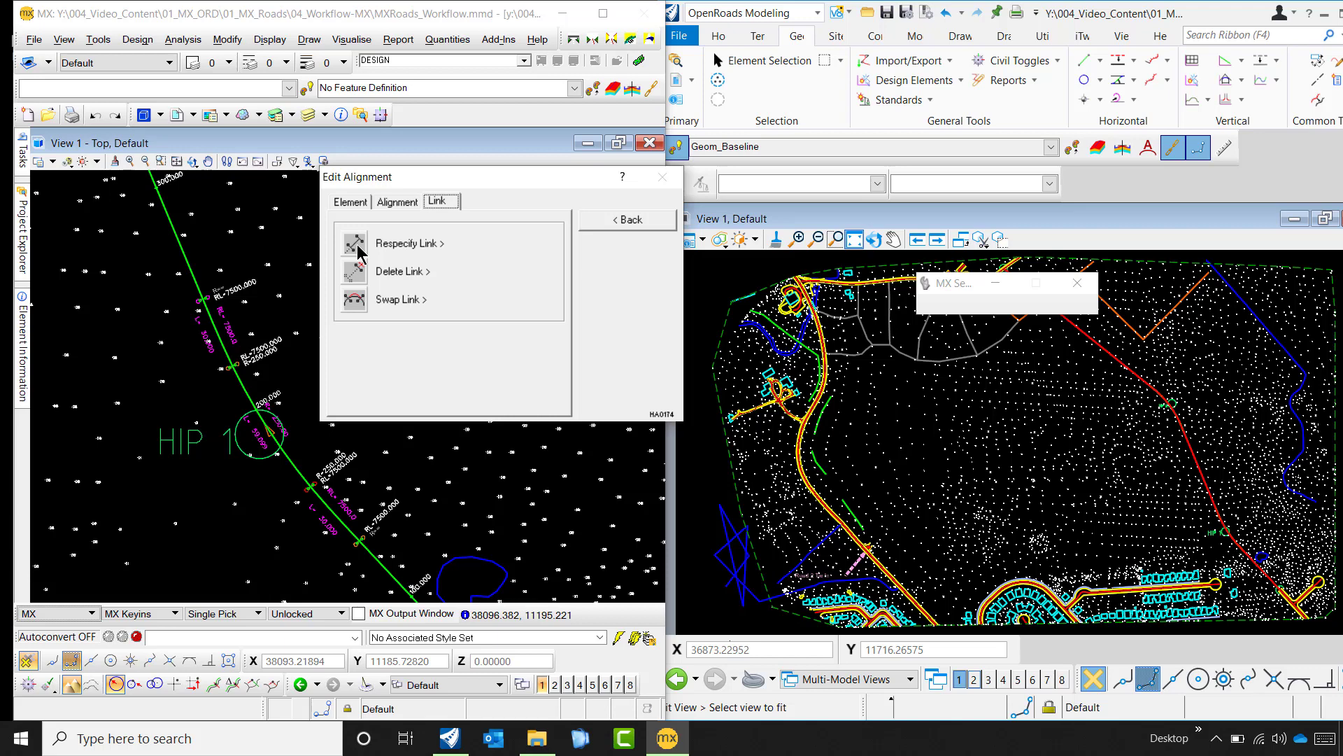
{"action": "left_click", "coordinate": [355, 245]}
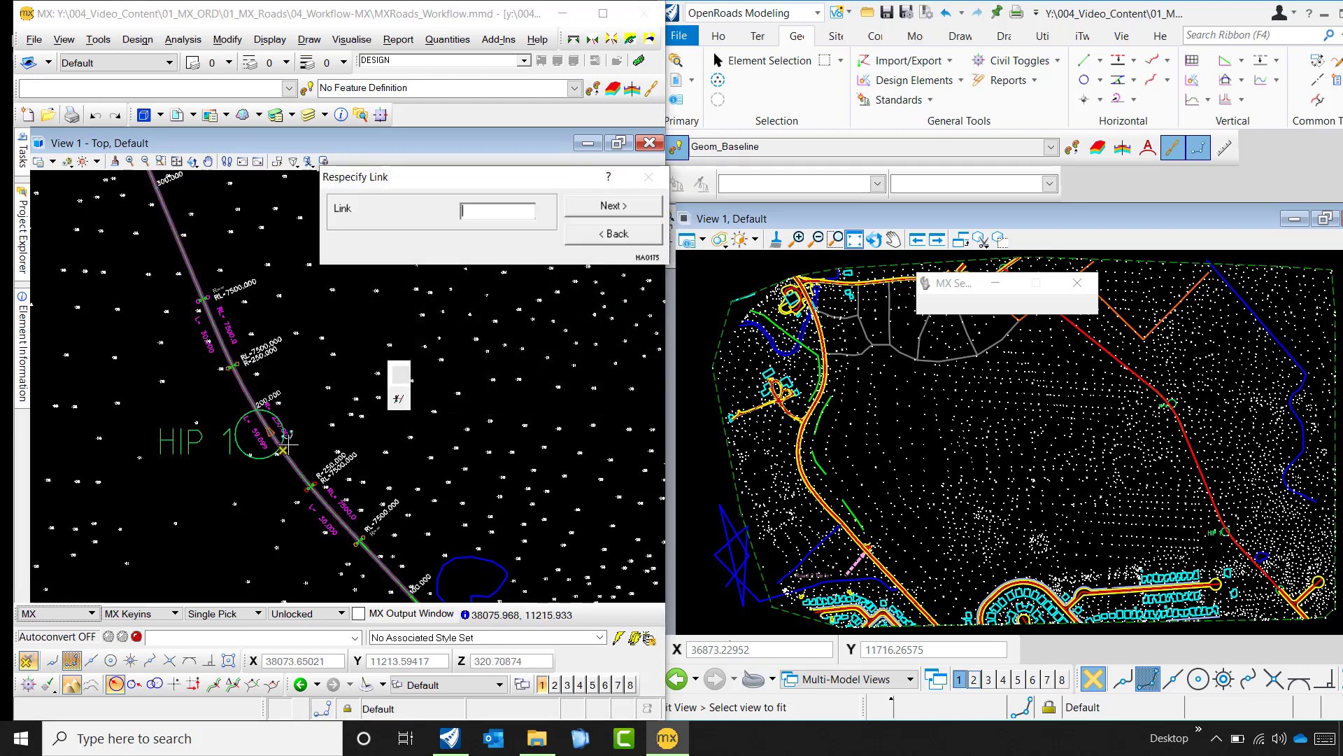
{"action": "scroll", "coordinate": [299, 431], "scroll_direction": "up", "scroll_amount": 2}
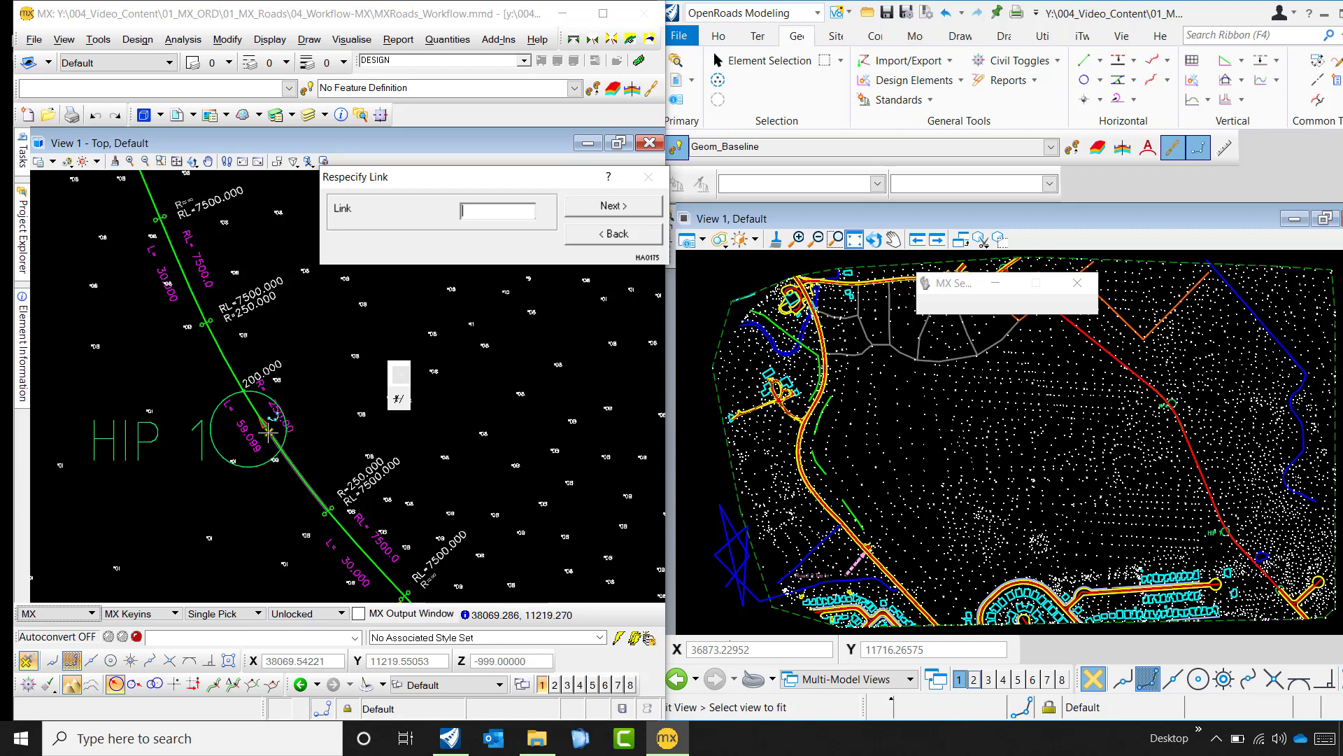
{"action": "left_click", "coordinate": [268, 432]}
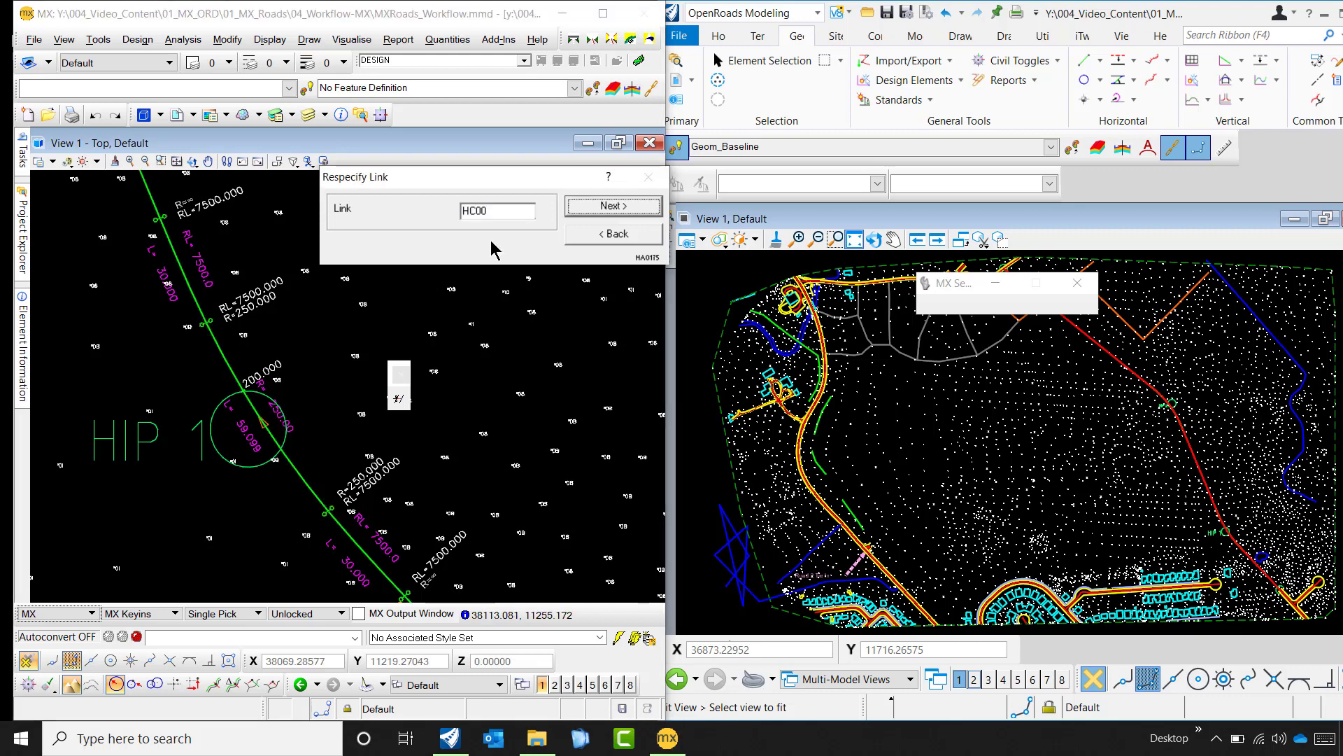
{"action": "left_click", "coordinate": [582, 207]}
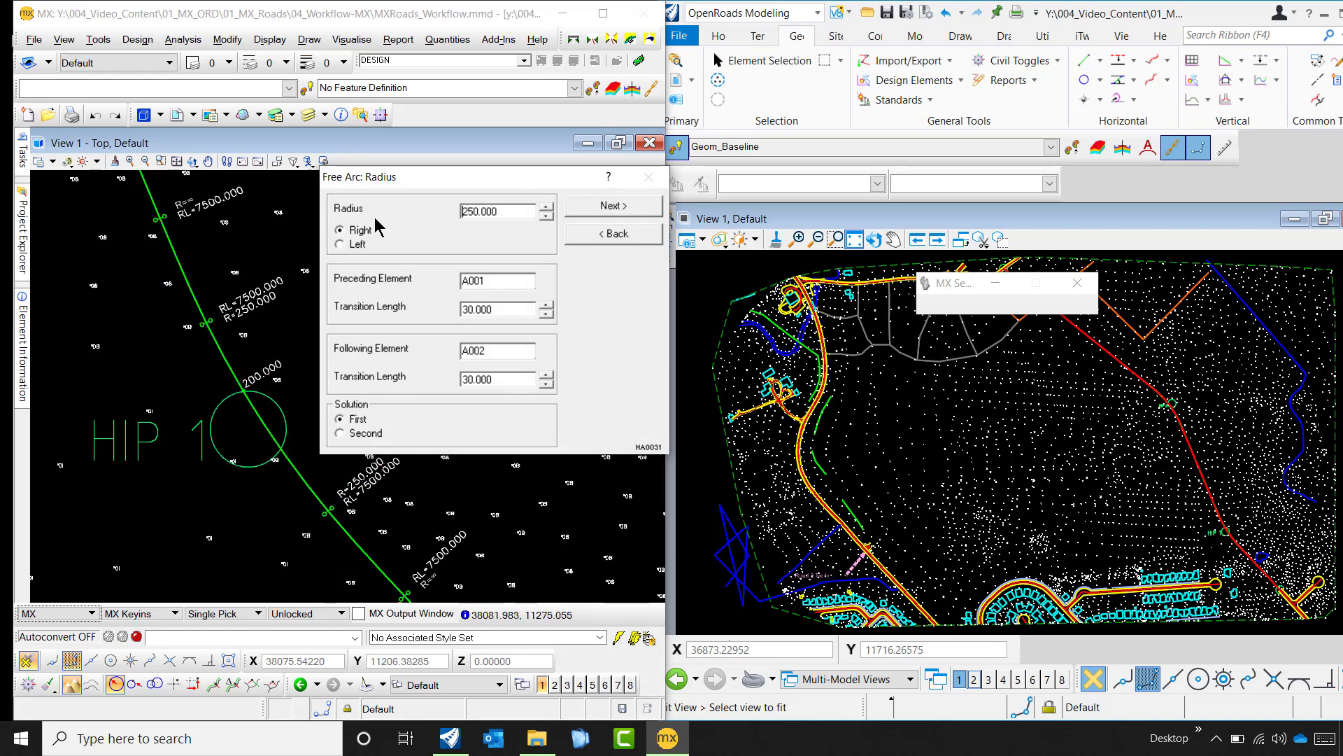
Set the free arc's radius to 300 and both its preceding and following transition lengths to 50, and proceed to the alignment review.
{"action": "left_click_drag", "start_coordinate": [501, 213], "coordinate": [456, 227]}
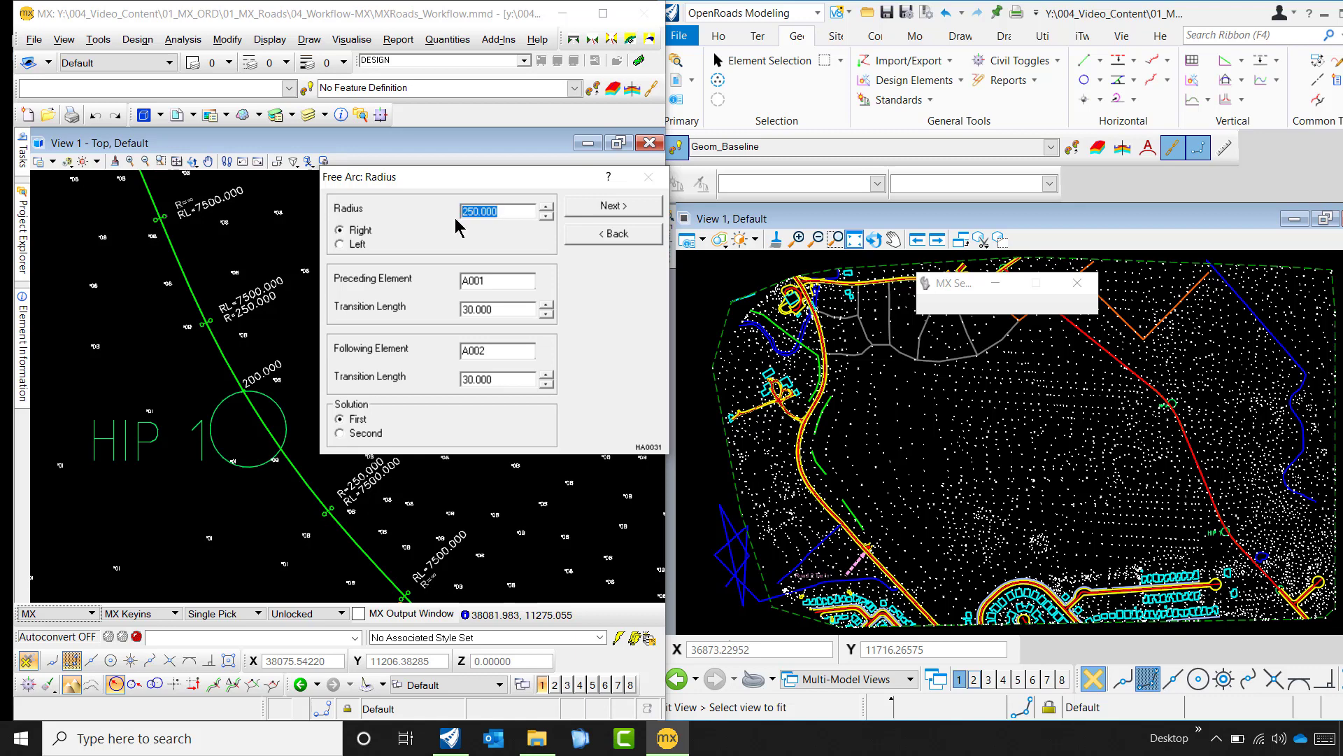
{"action": "type", "text": "300"}
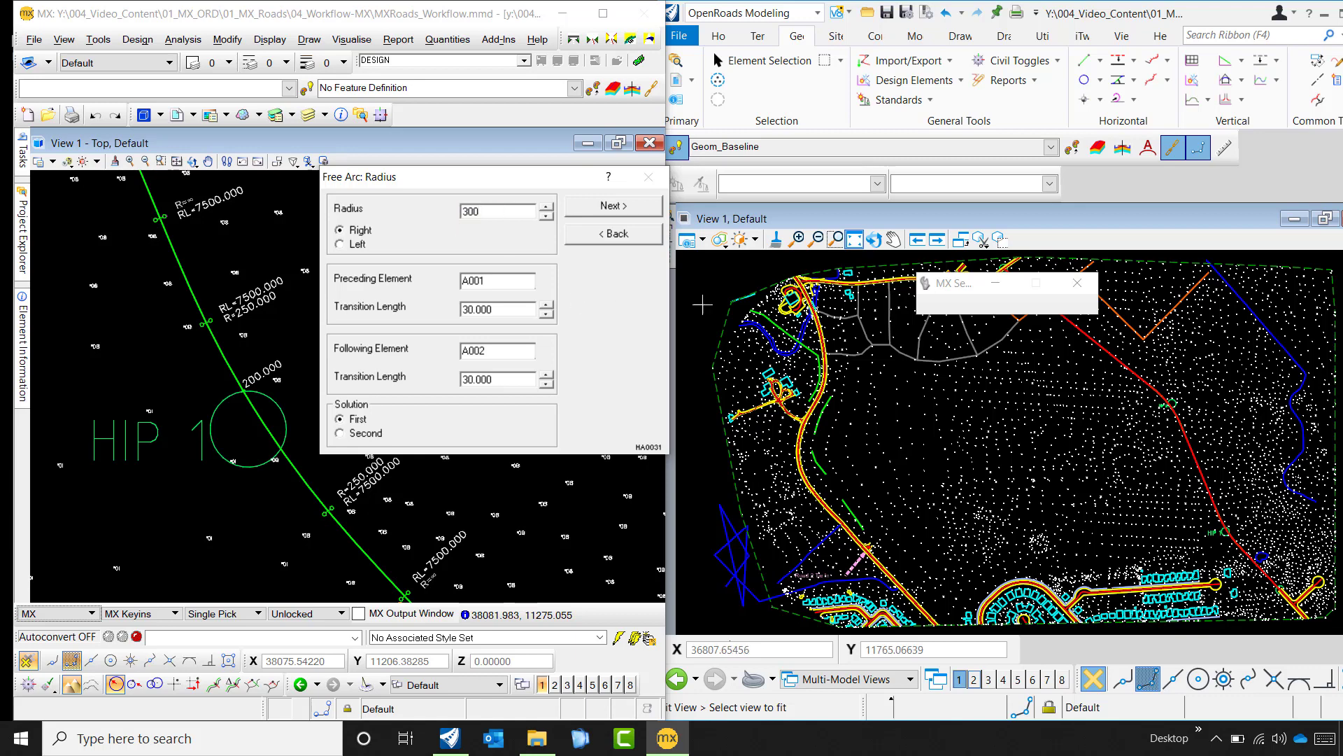
{"action": "left_click_drag", "start_coordinate": [534, 309], "coordinate": [436, 312]}
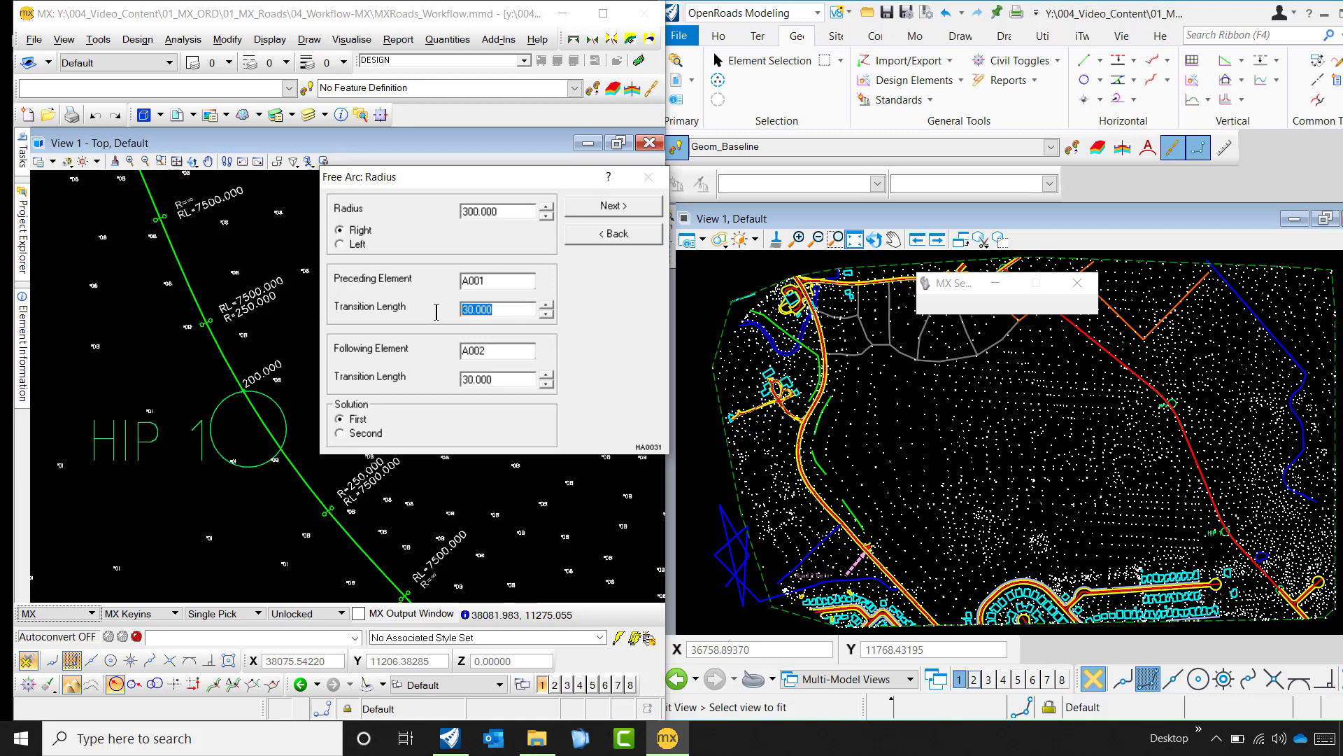
{"action": "type", "text": "50"}
{"action": "left_click_drag", "start_coordinate": [505, 380], "coordinate": [446, 387]}
{"action": "type", "text": "50"}
{"action": "left_click", "coordinate": [603, 208]}
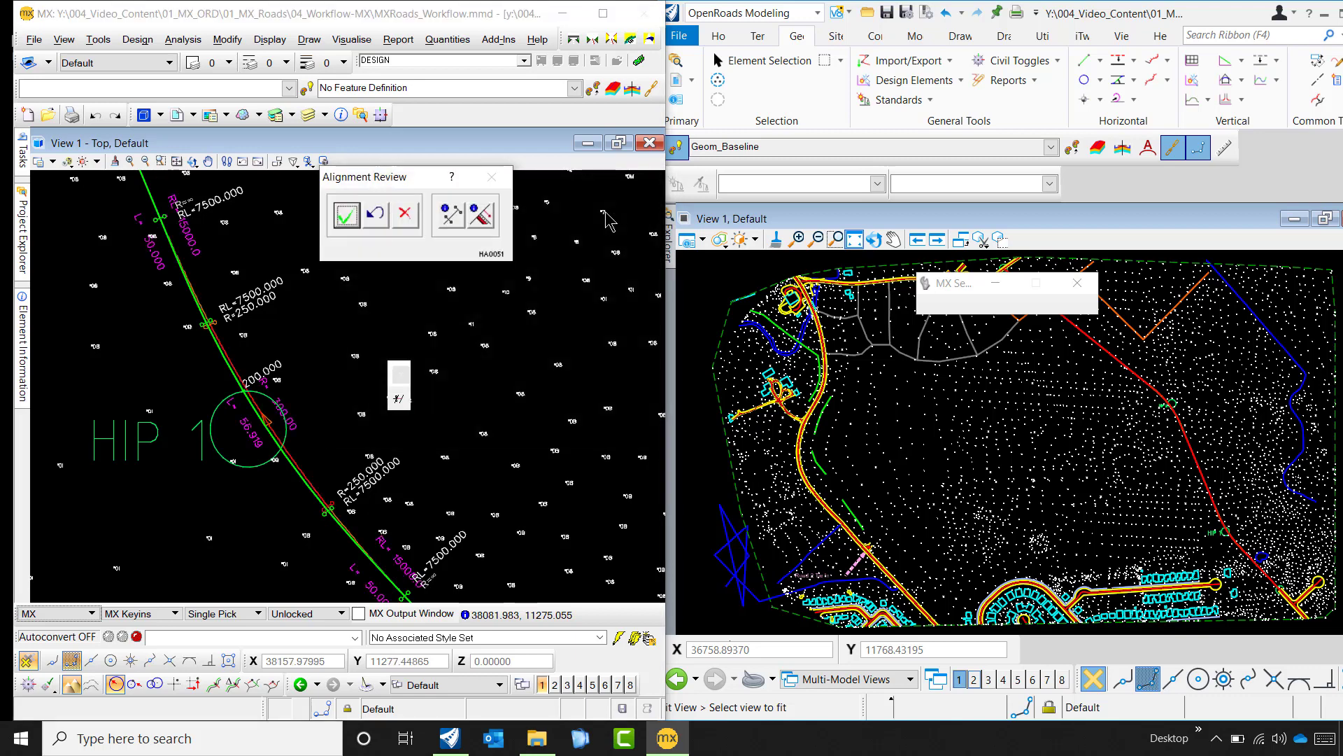
Compare the proposed curve at HIP 1 with the existing alignment and accept the alignment edit.
{"action": "scroll", "coordinate": [259, 439], "scroll_direction": "up", "scroll_amount": 4}
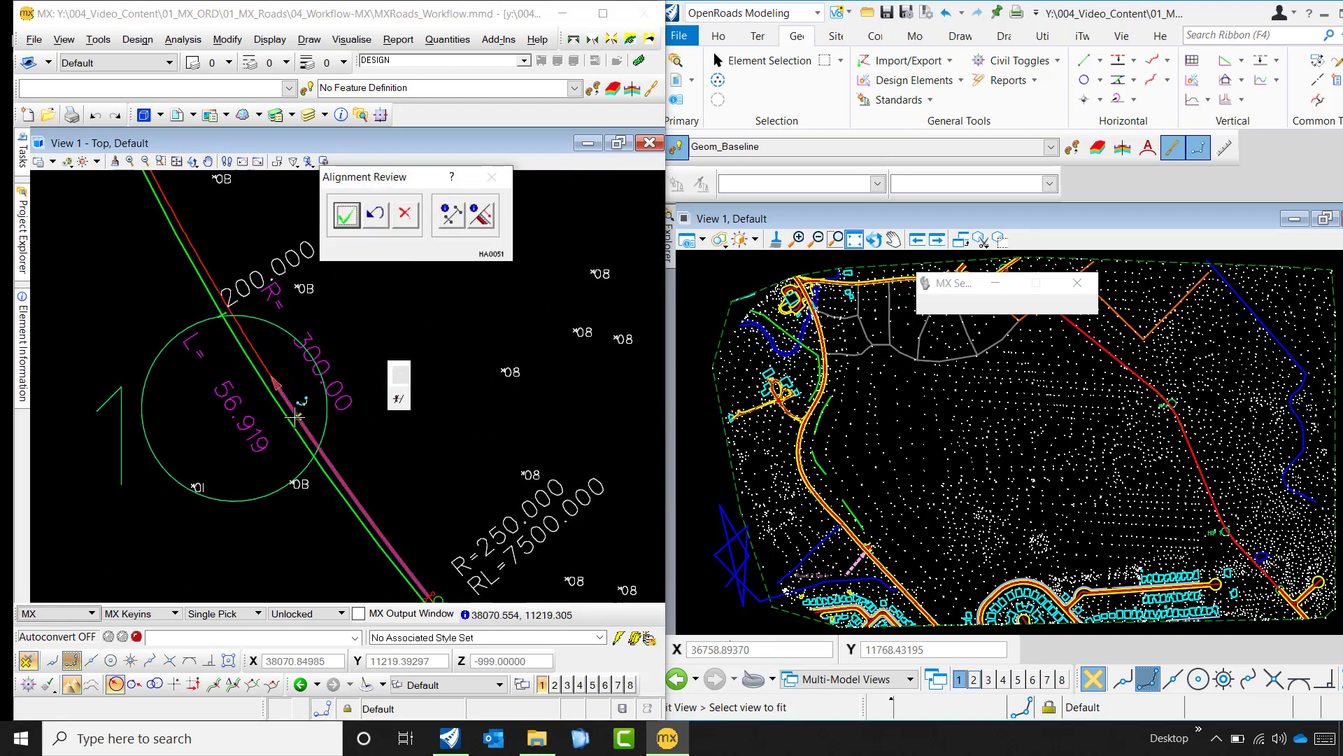
{"action": "scroll", "coordinate": [319, 371], "scroll_direction": "down", "scroll_amount": 5}
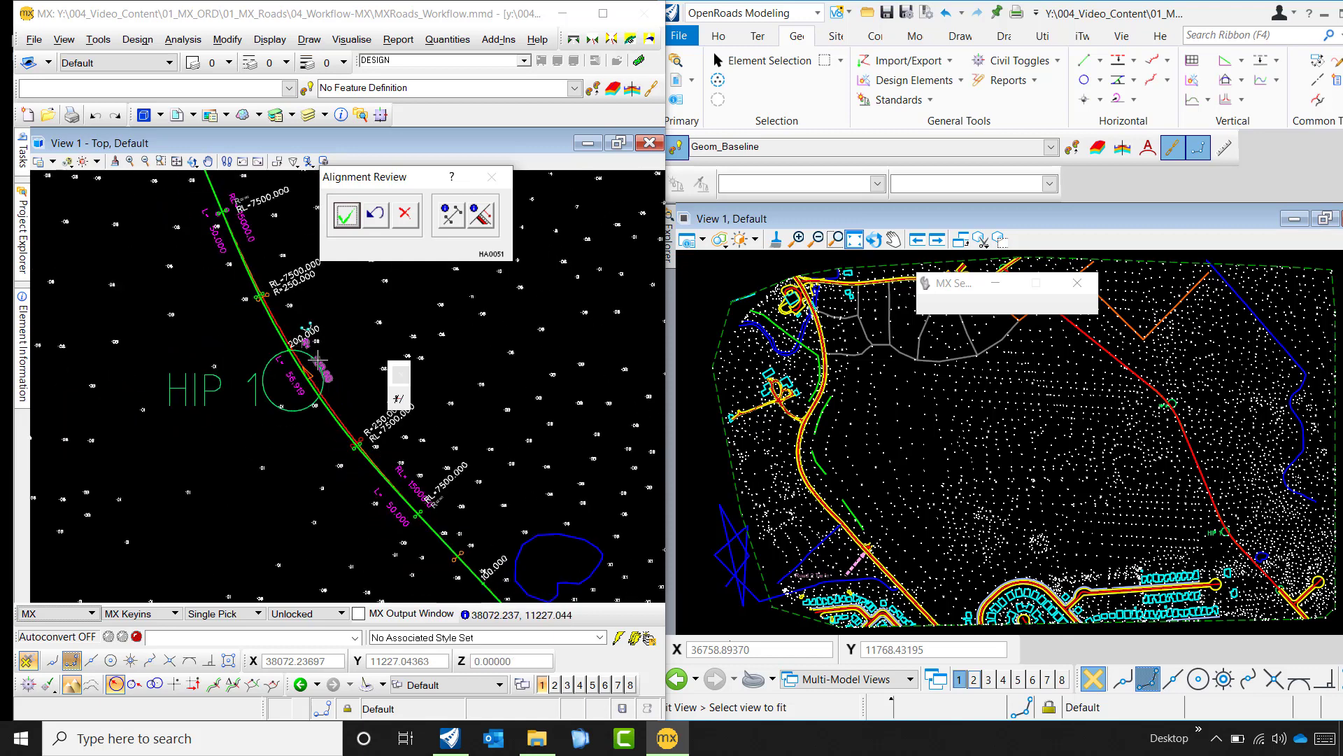
{"action": "scroll", "coordinate": [308, 382], "scroll_direction": "up", "scroll_amount": 3}
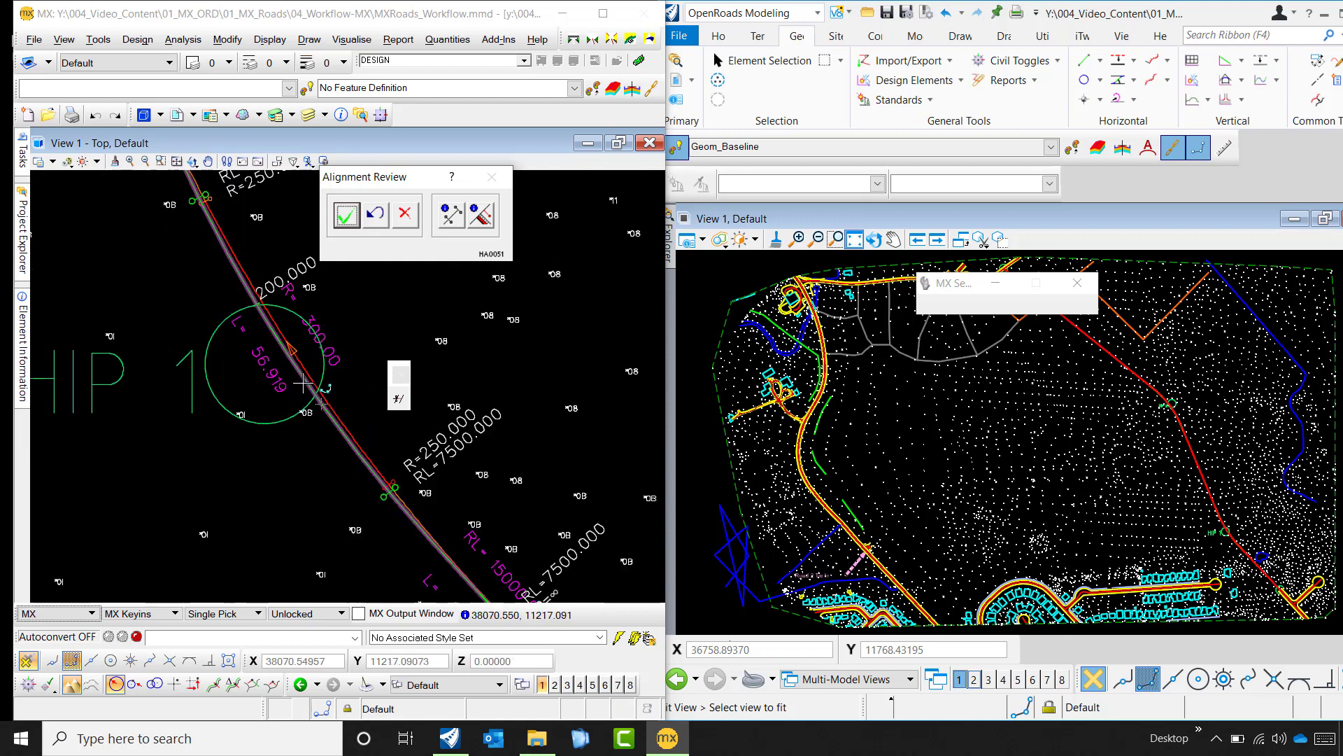
{"action": "left_click", "coordinate": [303, 383]}
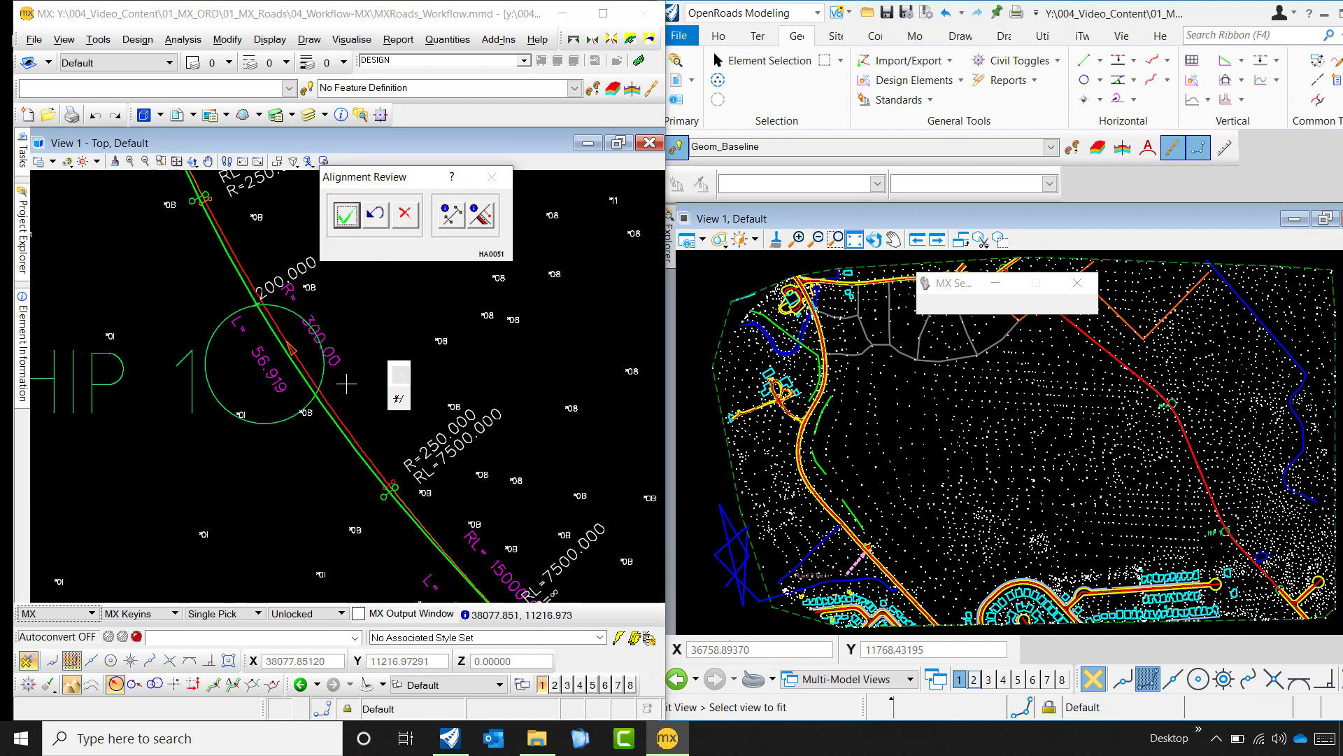
{"action": "left_click", "coordinate": [347, 217]}
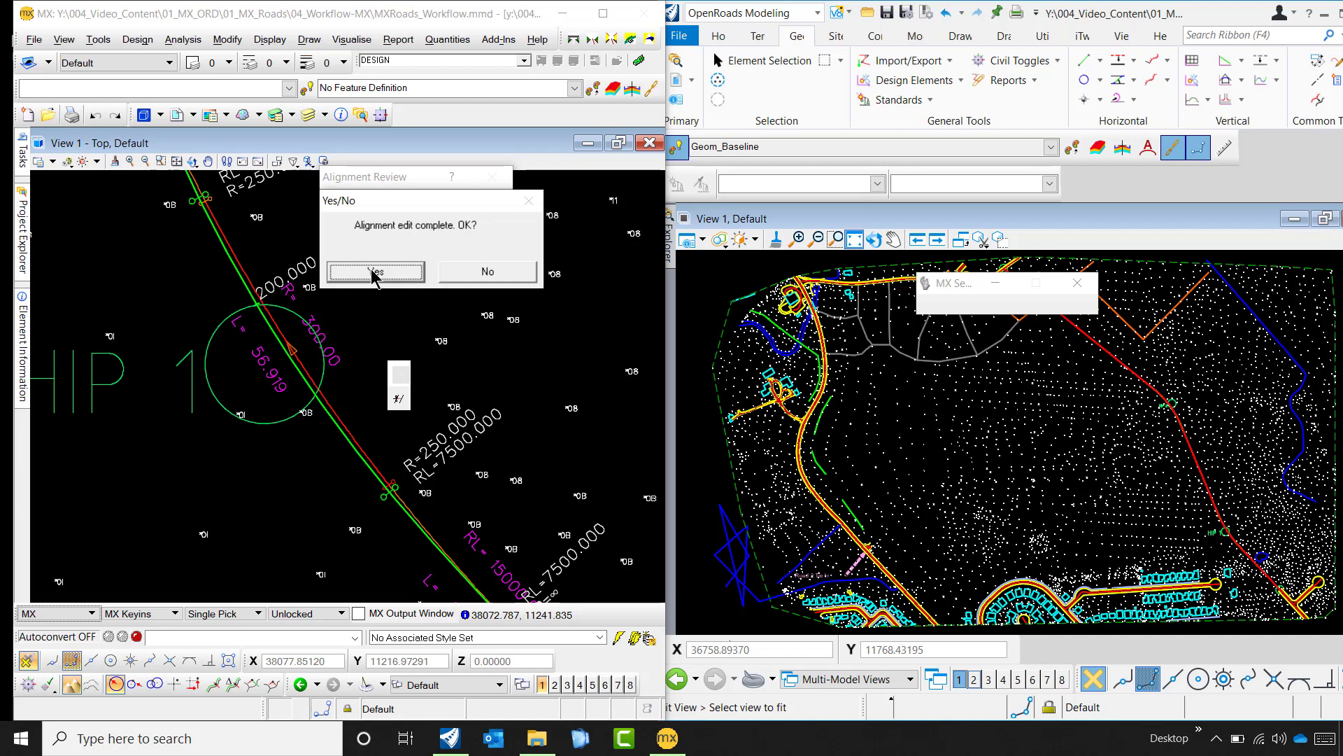
{"action": "left_click", "coordinate": [374, 273]}
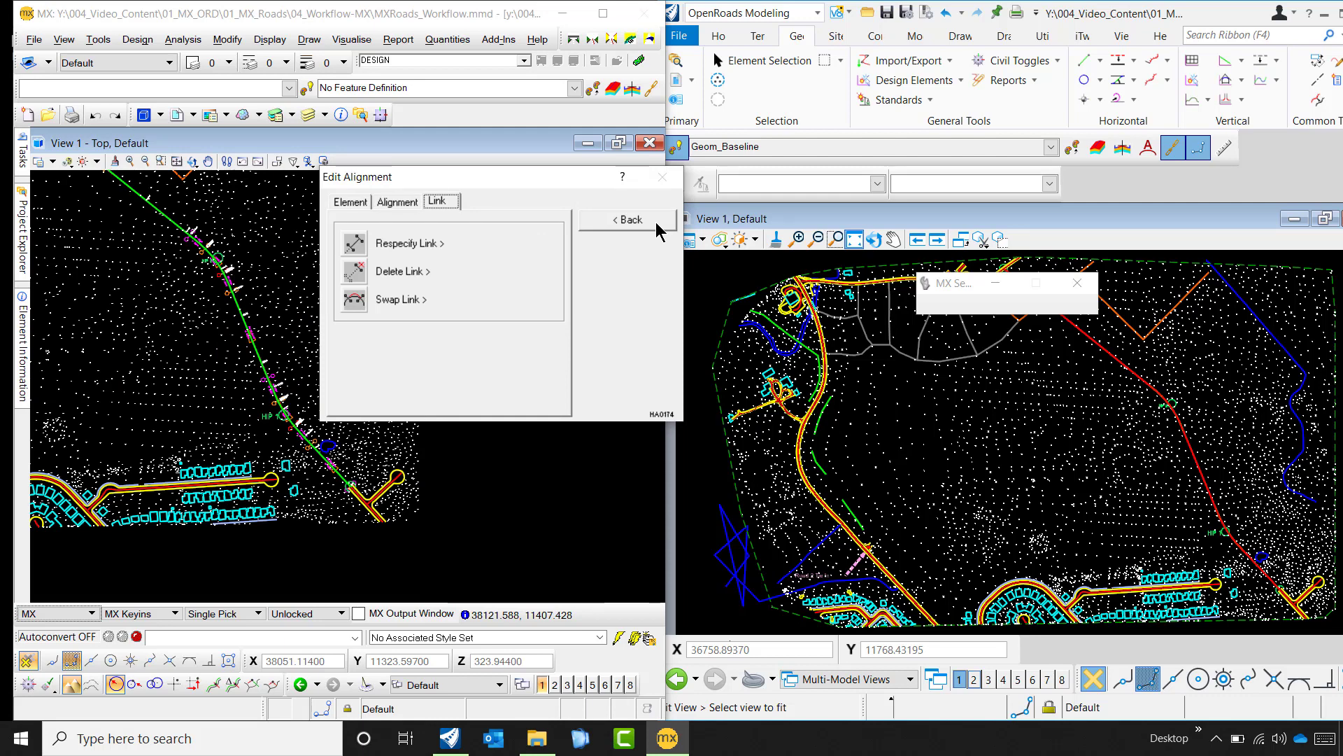
Leave link editing, accept the element alignment, create the HC00 master string with the offered settings and finish horizontal design.
{"action": "left_click", "coordinate": [656, 225]}
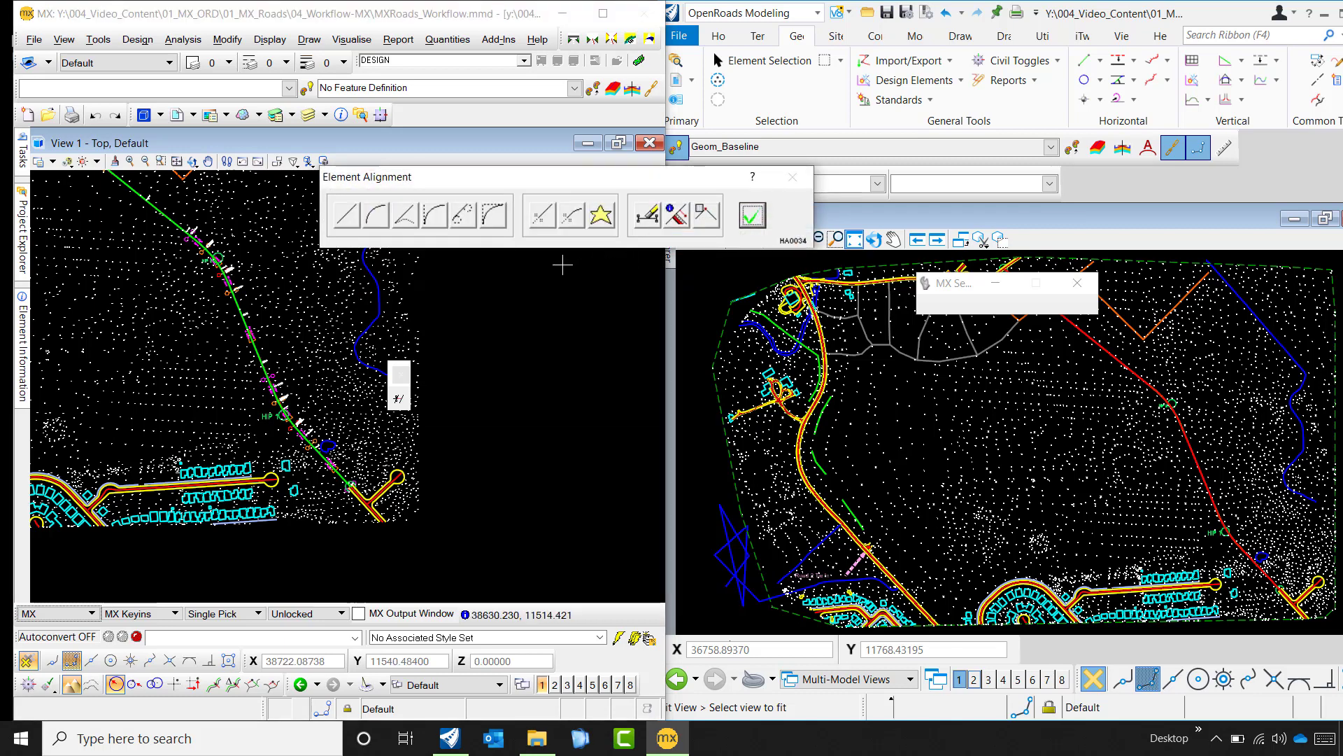
{"action": "left_click", "coordinate": [752, 217]}
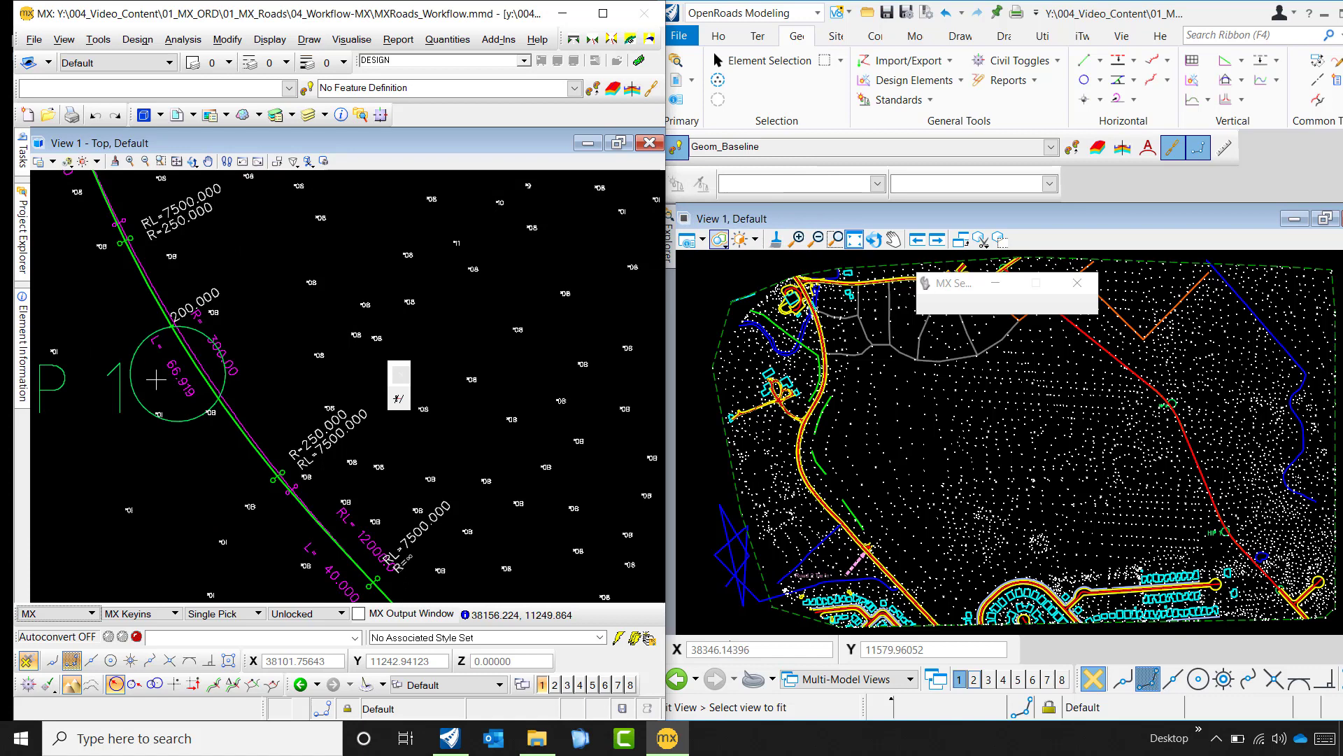
{"action": "left_click", "coordinate": [228, 399]}
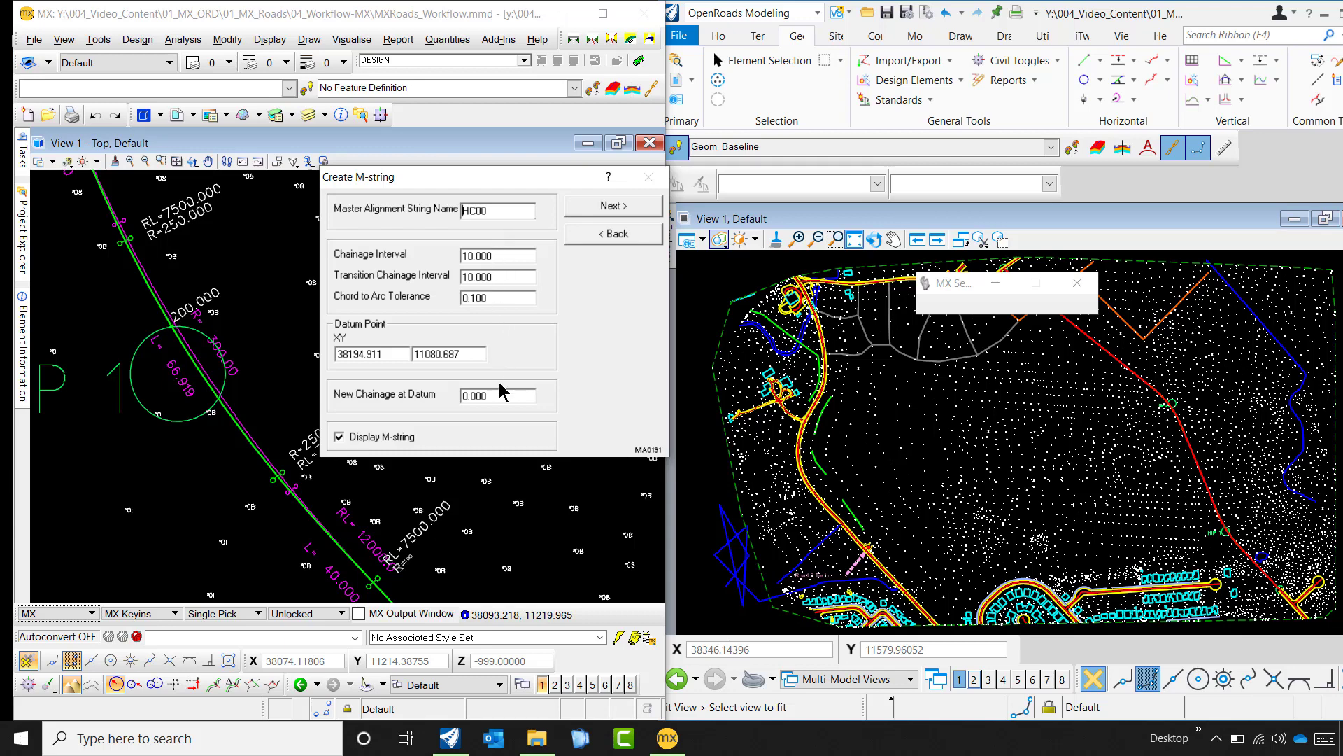
{"action": "left_click", "coordinate": [619, 207]}
{"action": "left_click", "coordinate": [375, 275]}
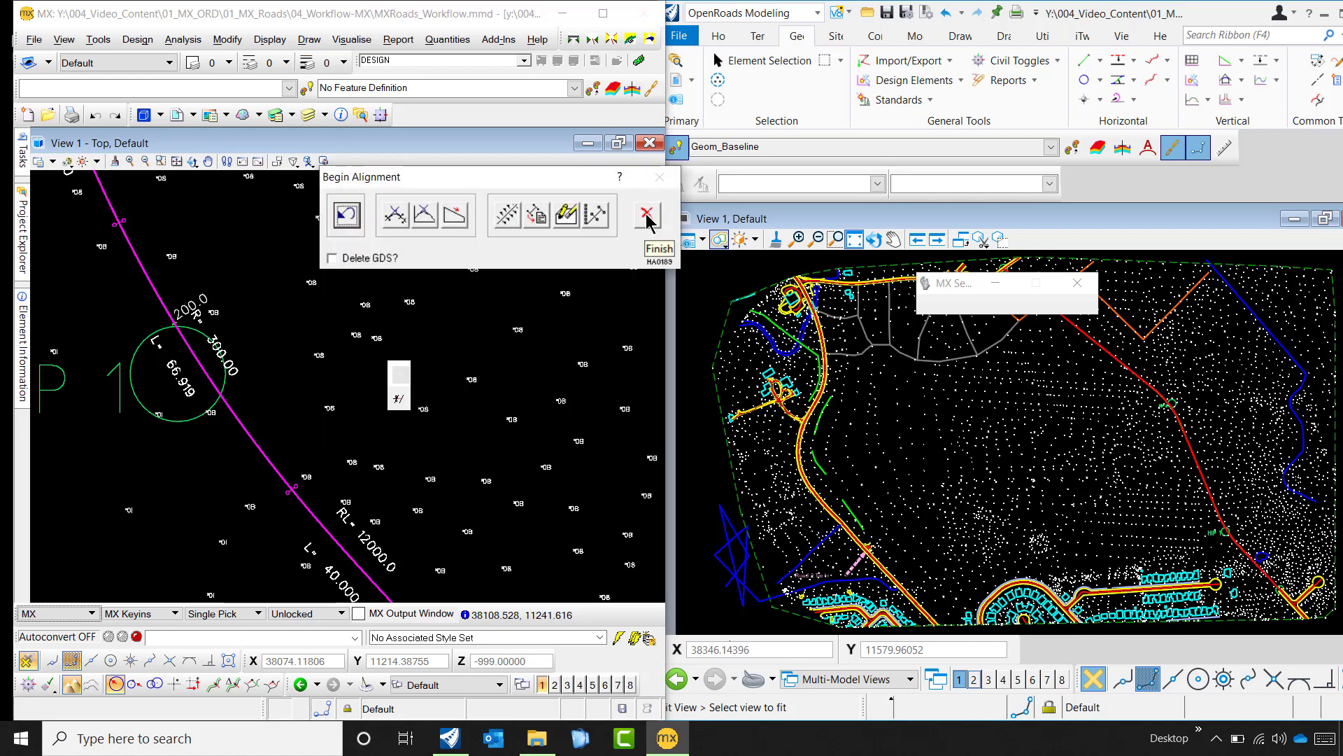
{"action": "left_click", "coordinate": [647, 217]}
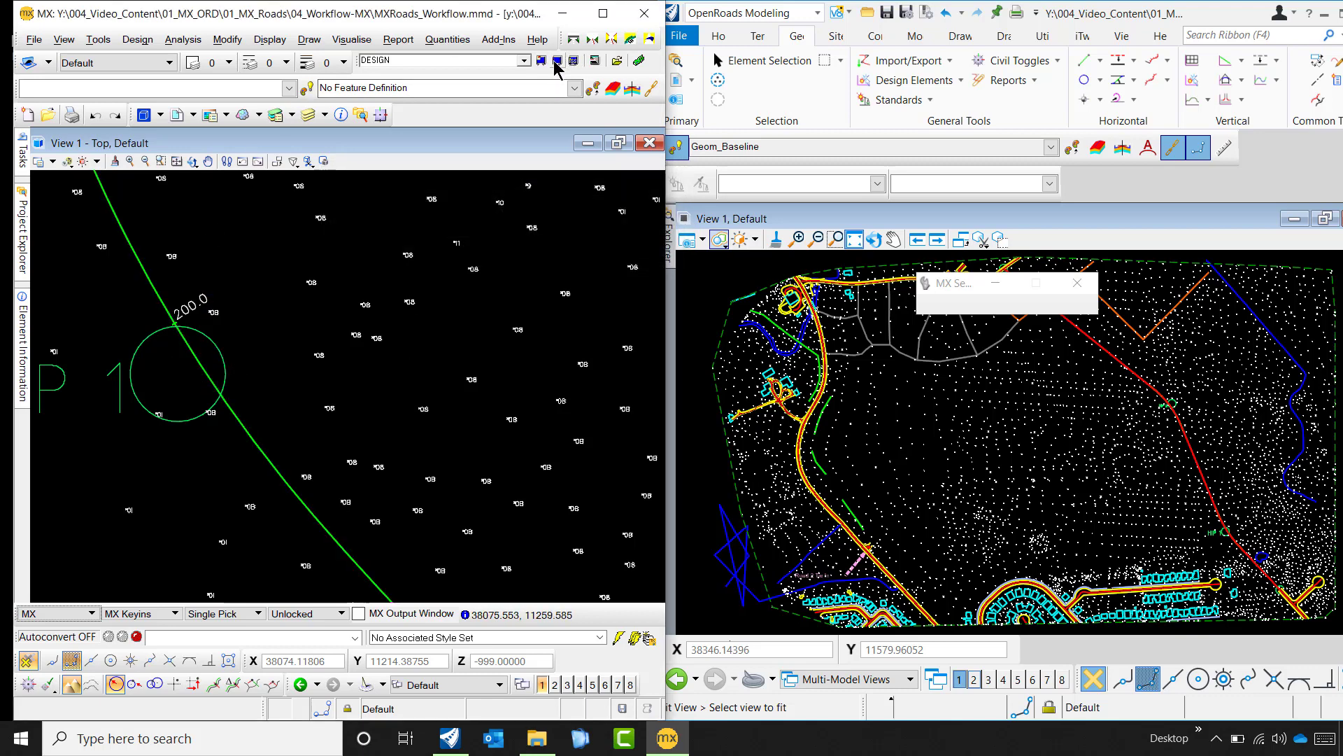
Redisplay the DESIGN model and inspect the radius and position of the revised curve at HIP 1.
{"action": "left_click", "coordinate": [541, 61]}
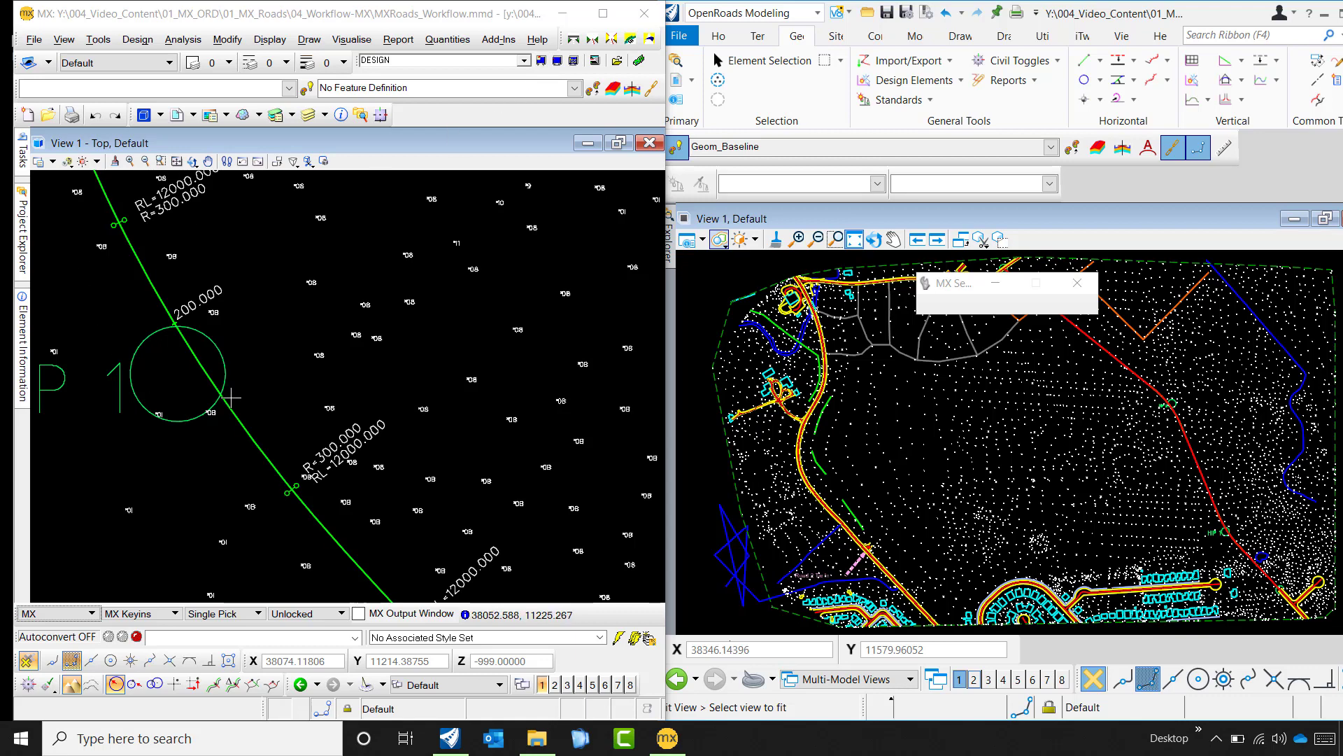
{"action": "scroll", "coordinate": [220, 386], "scroll_direction": "up", "scroll_amount": 3}
{"action": "mouse_move", "coordinate": [220, 386]}
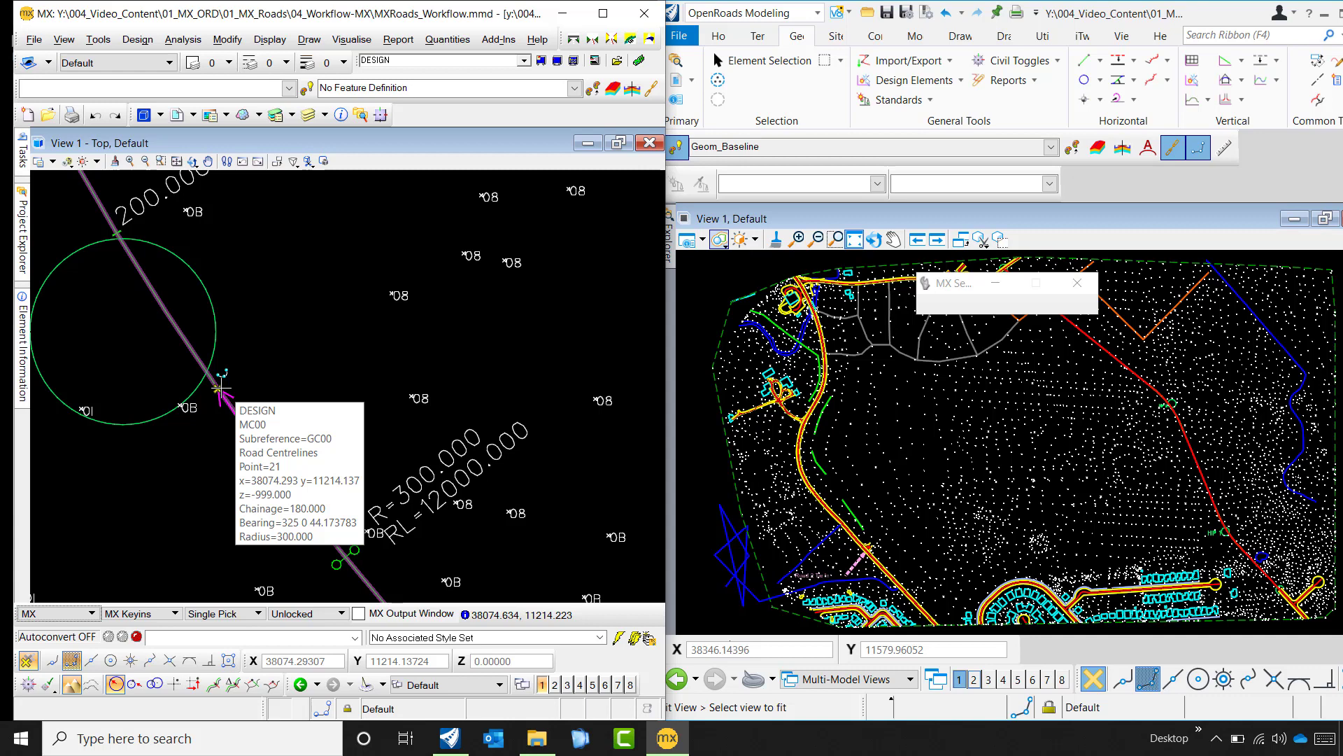
{"action": "scroll", "coordinate": [220, 387], "scroll_direction": "down", "scroll_amount": 5}
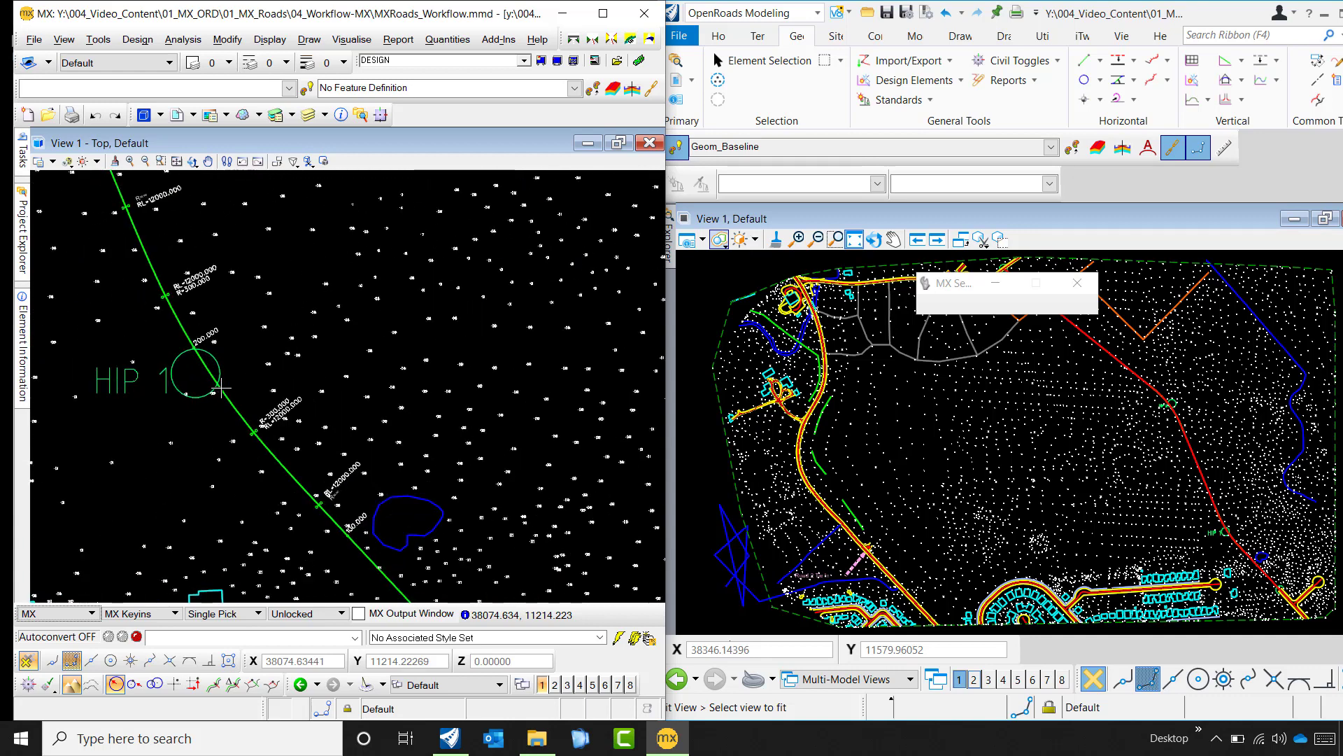
{"action": "scroll", "coordinate": [220, 387], "scroll_direction": "up", "scroll_amount": 3}
{"action": "scroll", "coordinate": [221, 386], "scroll_direction": "up", "scroll_amount": 1}
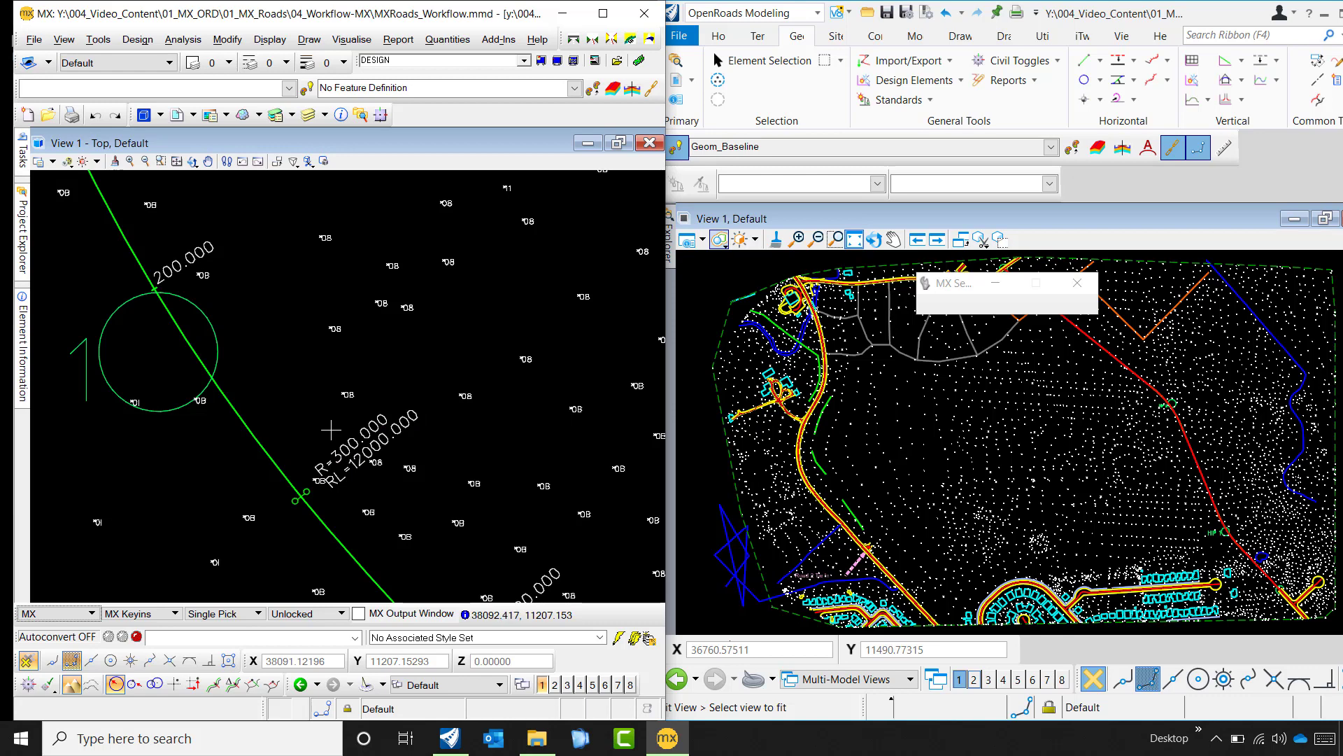
Switch to OpenRoads Designer and show the Geom_Baseline8 profile in View 2 beside the plan, dismissing the Element Selection settings.
{"action": "left_click", "coordinate": [1099, 463]}
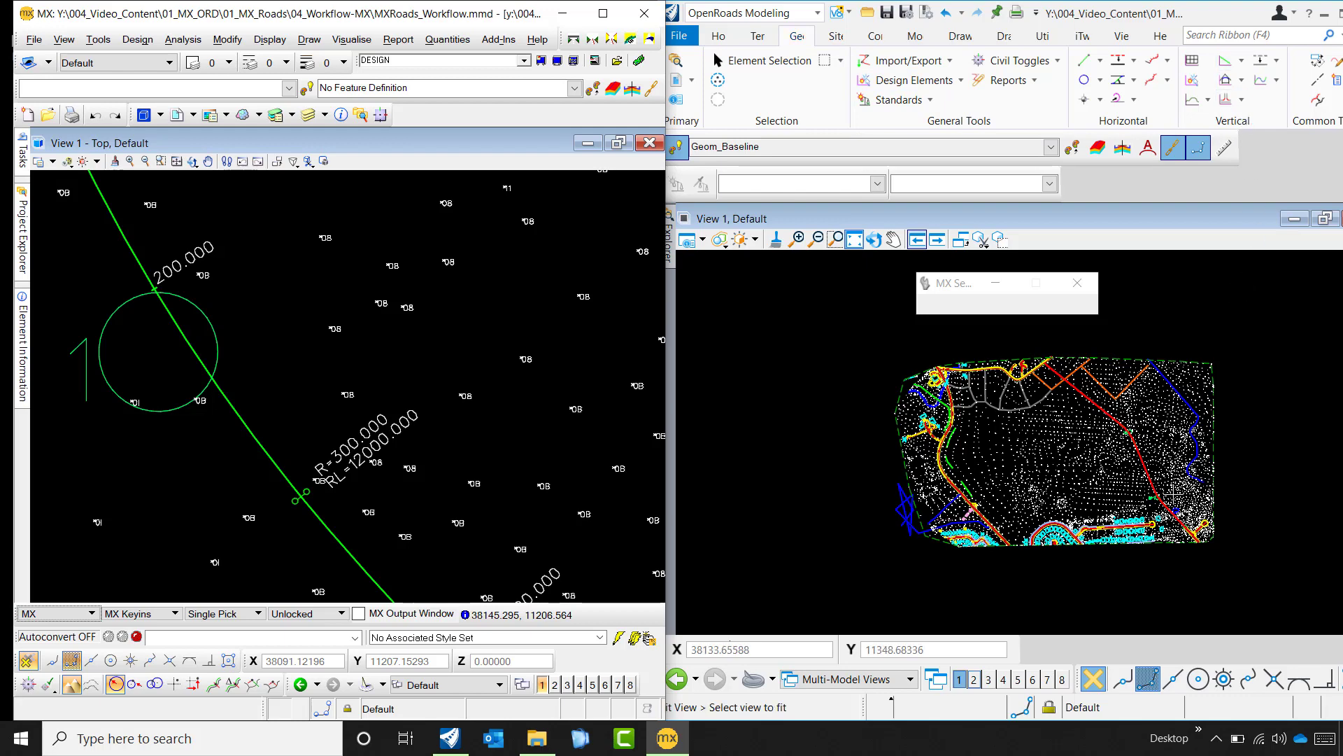
{"action": "scroll", "coordinate": [1174, 500], "scroll_direction": "up", "scroll_amount": 2}
{"action": "scroll", "coordinate": [1174, 500], "scroll_direction": "up", "scroll_amount": 2}
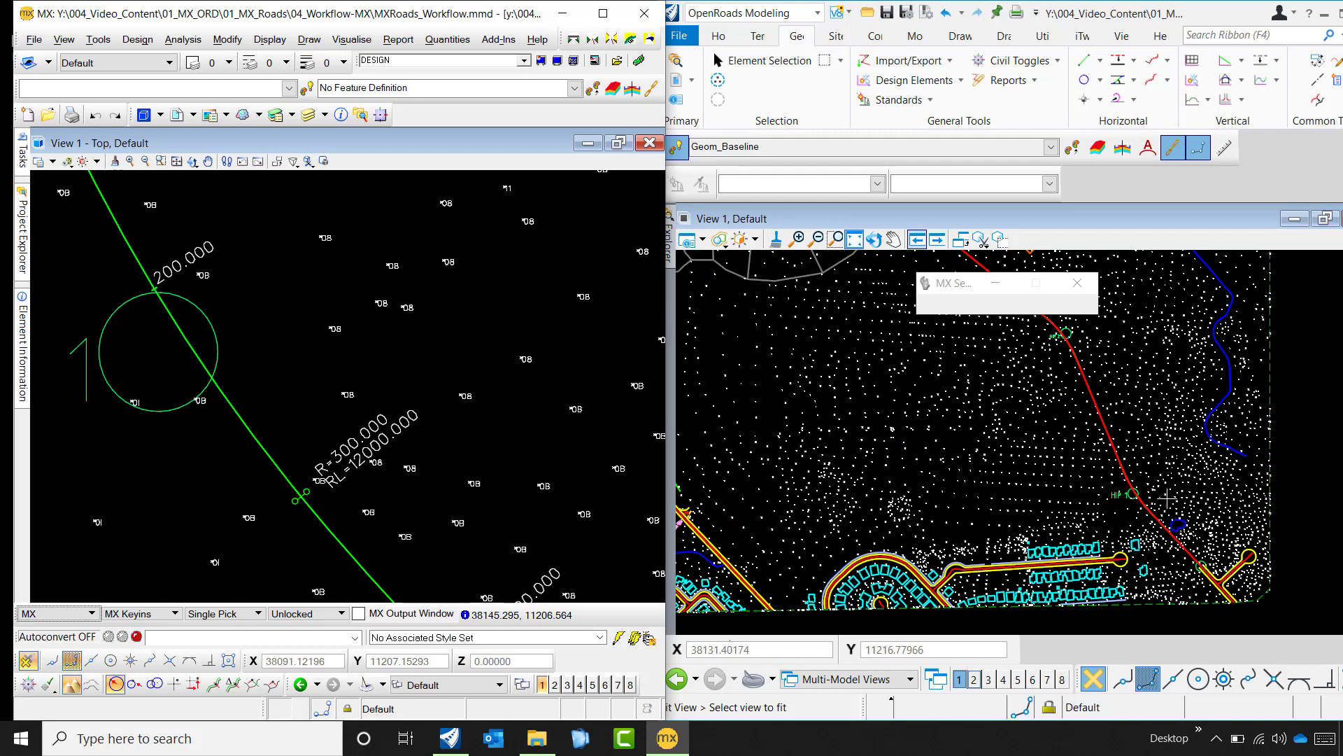
{"action": "scroll", "coordinate": [1154, 500], "scroll_direction": "down", "scroll_amount": 4}
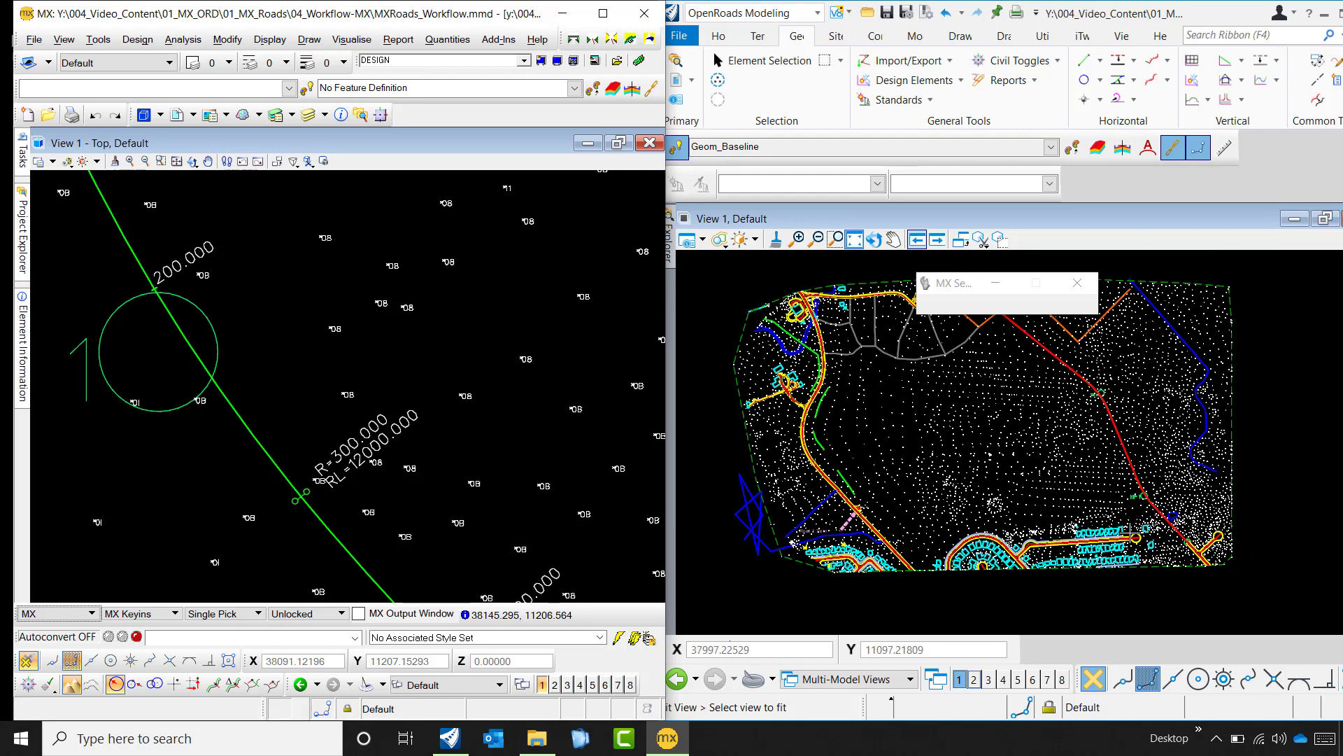
{"action": "left_click", "coordinate": [973, 680]}
{"action": "scroll", "coordinate": [859, 544], "scroll_direction": "down", "scroll_amount": 4}
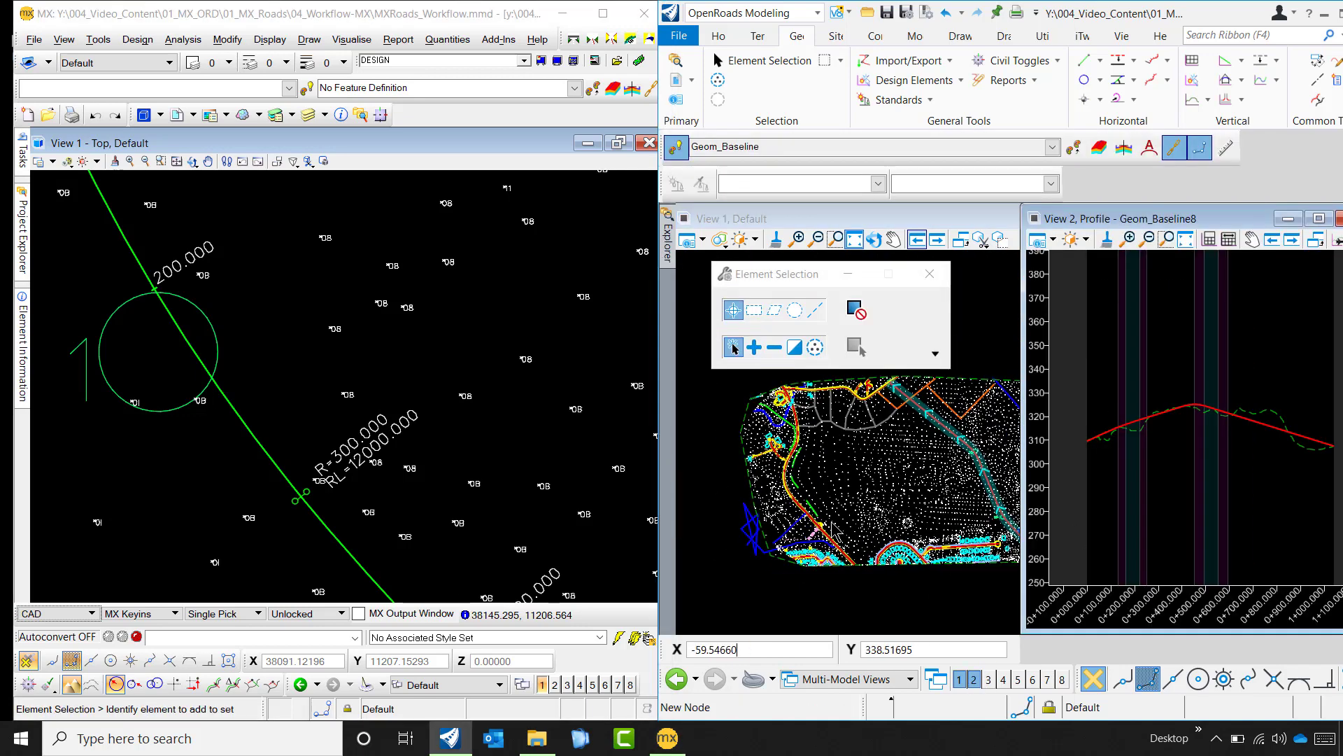
{"action": "left_click", "coordinate": [929, 274]}
Locate HIP 1 in the plan view and select the Geom_Baseline alignment there to show its editable curve dimensions.
{"action": "scroll", "coordinate": [910, 546], "scroll_direction": "up", "scroll_amount": 5}
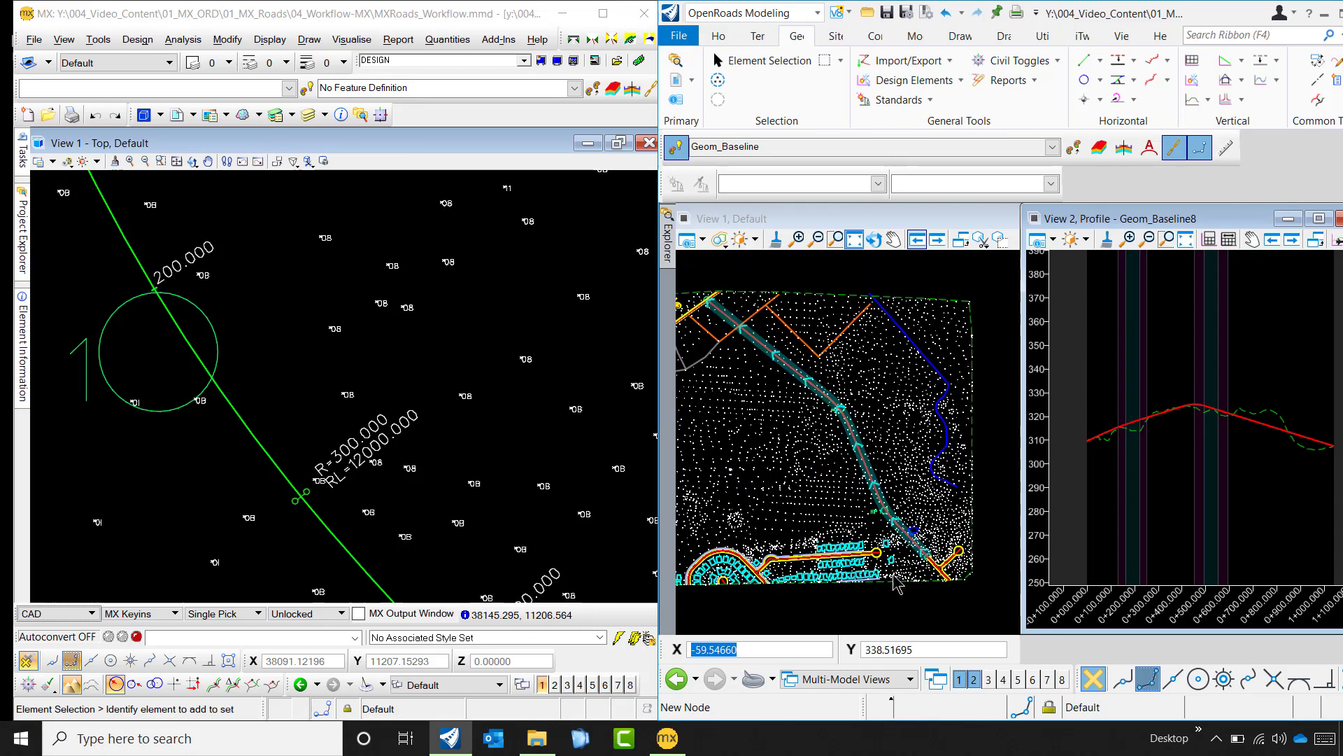
{"action": "scroll", "coordinate": [909, 548], "scroll_direction": "up", "scroll_amount": 2}
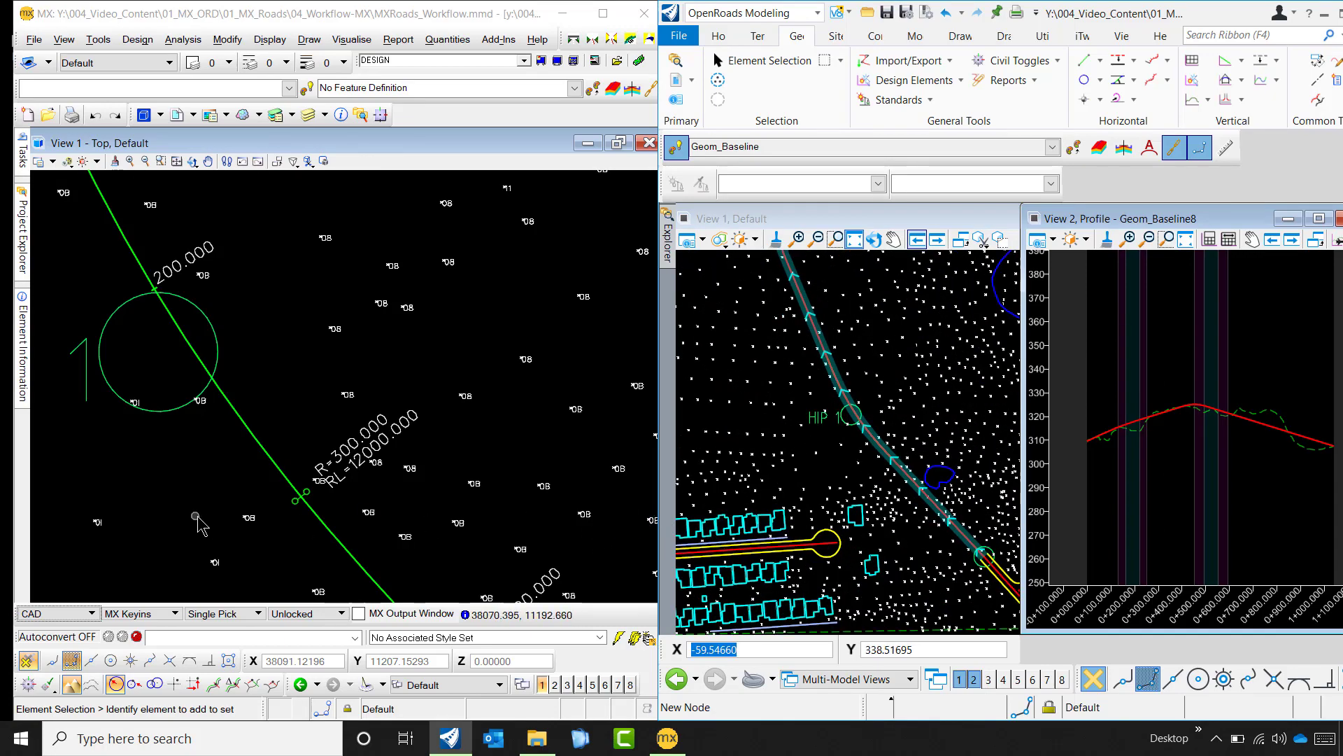
{"action": "scroll", "coordinate": [940, 498], "scroll_direction": "up", "scroll_amount": 2}
{"action": "scroll", "coordinate": [878, 462], "scroll_direction": "down", "scroll_amount": 2}
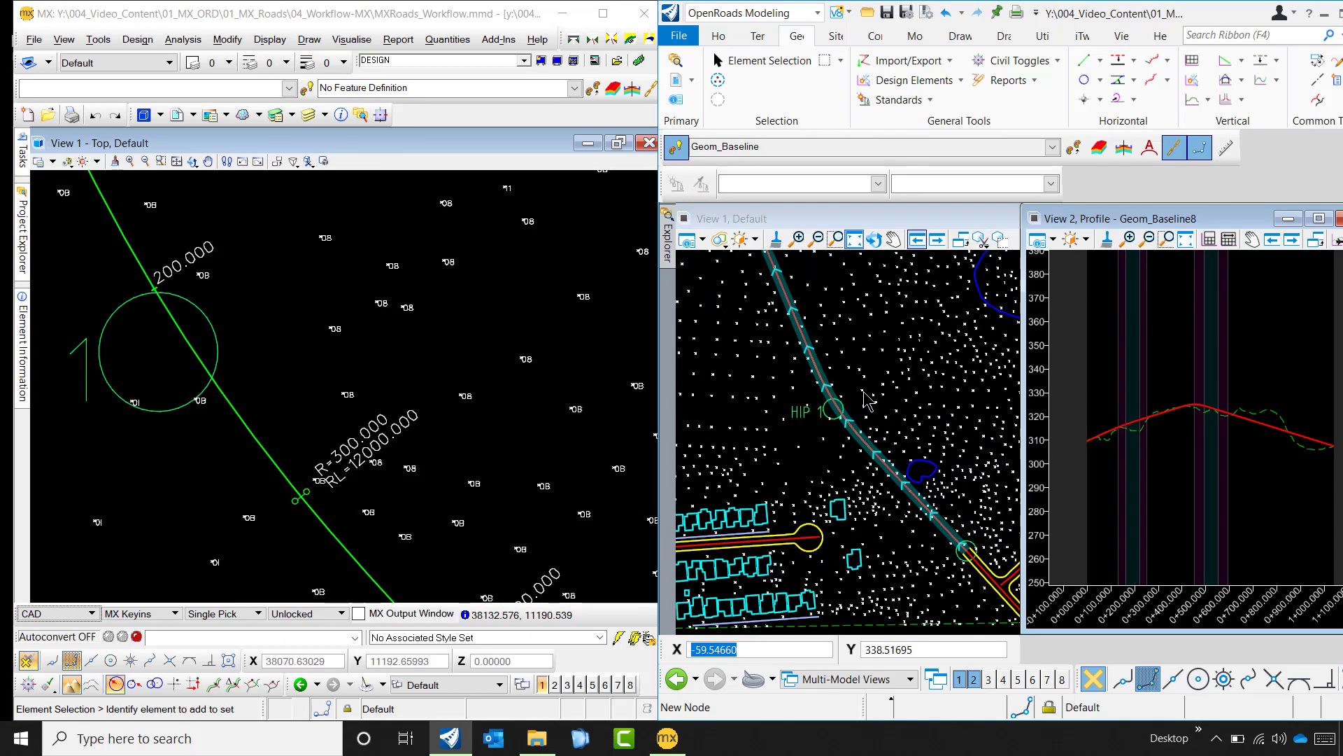
{"action": "left_click", "coordinate": [854, 397]}
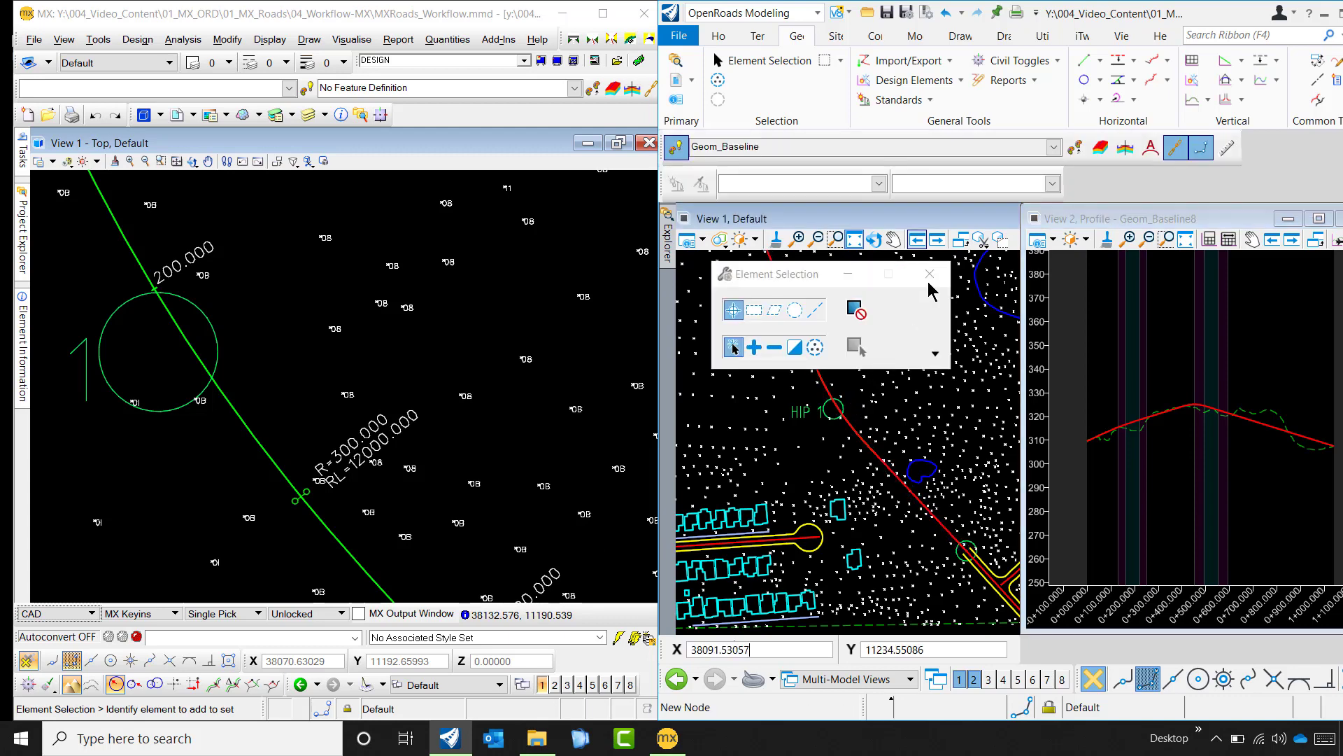
{"action": "left_click", "coordinate": [931, 273]}
{"action": "scroll", "coordinate": [836, 412], "scroll_direction": "up", "scroll_amount": 3}
{"action": "left_click", "coordinate": [830, 424]}
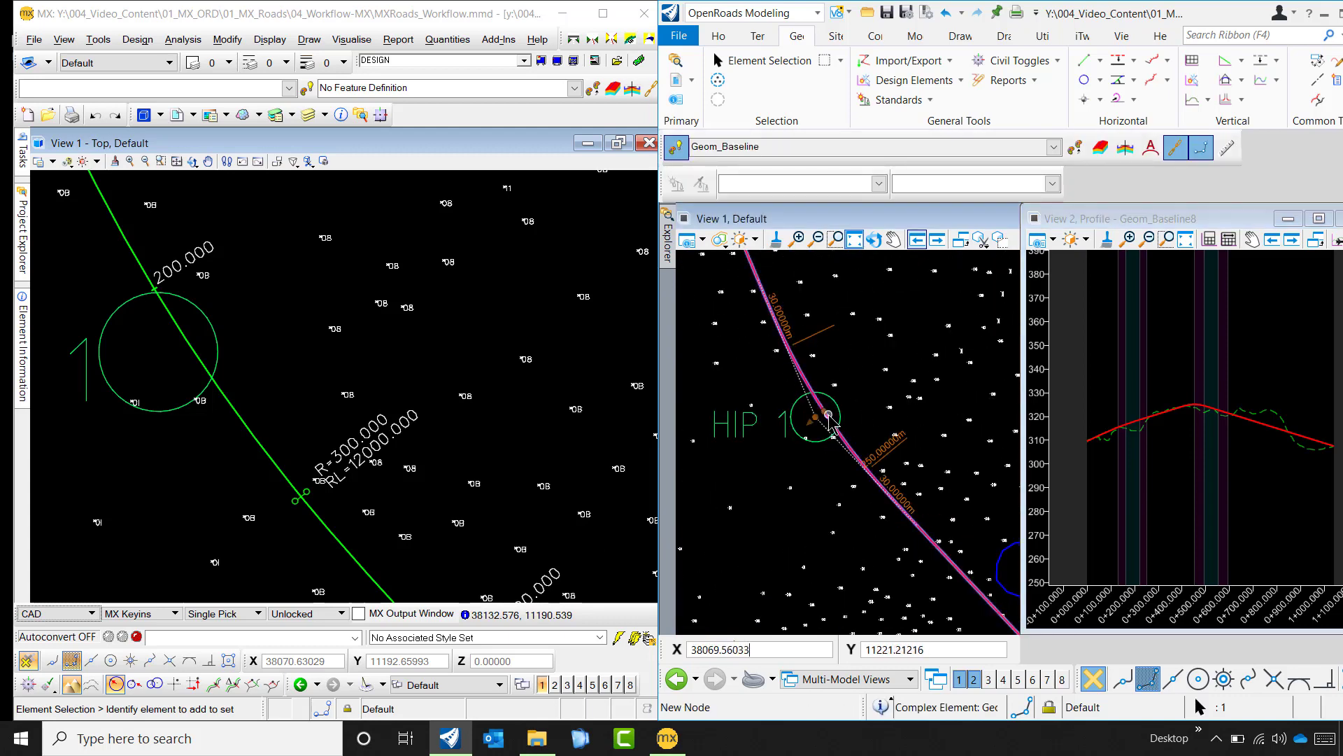
Open the arc radius value at HIP 1 for editing and leave it without entering a new value.
{"action": "scroll", "coordinate": [881, 490], "scroll_direction": "up", "scroll_amount": 2}
{"action": "left_click", "coordinate": [880, 485]}
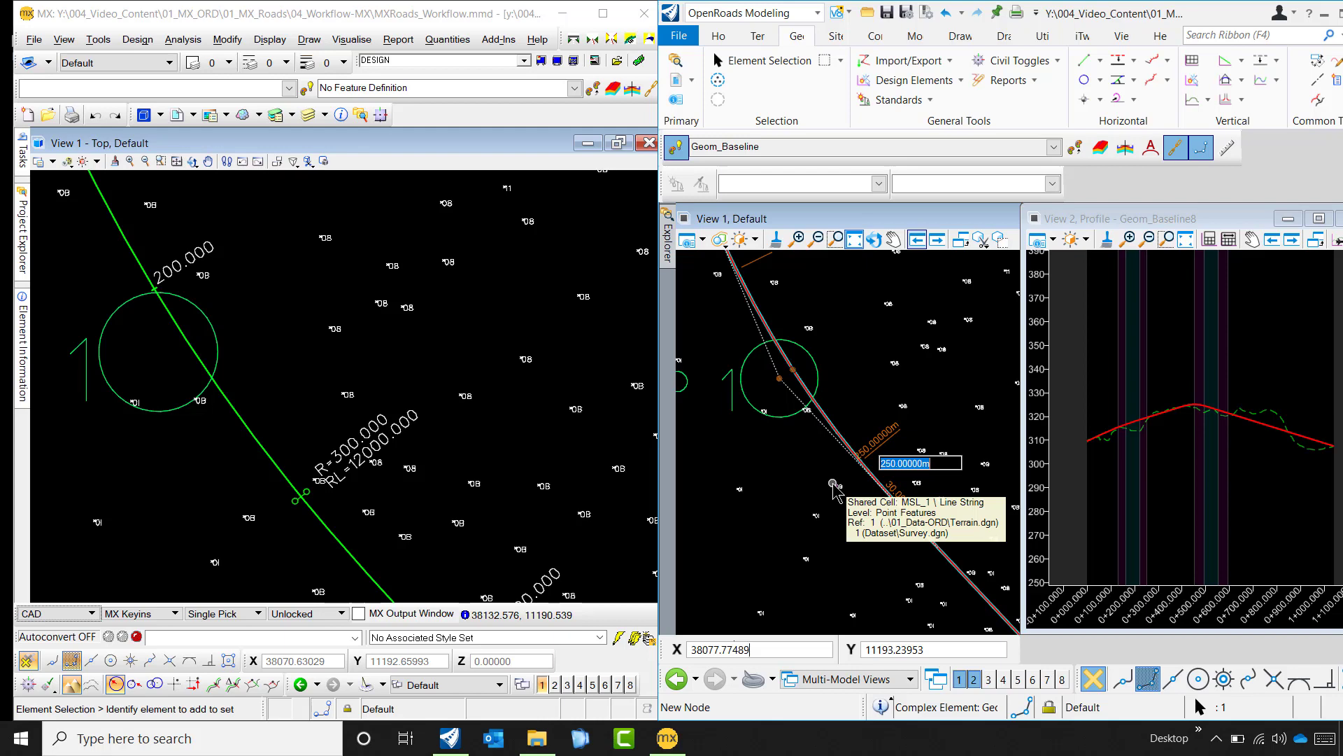
{"action": "left_click", "coordinate": [778, 450]}
{"action": "scroll", "coordinate": [855, 422], "scroll_direction": "down", "scroll_amount": 2}
{"action": "left_click", "coordinate": [858, 436]}
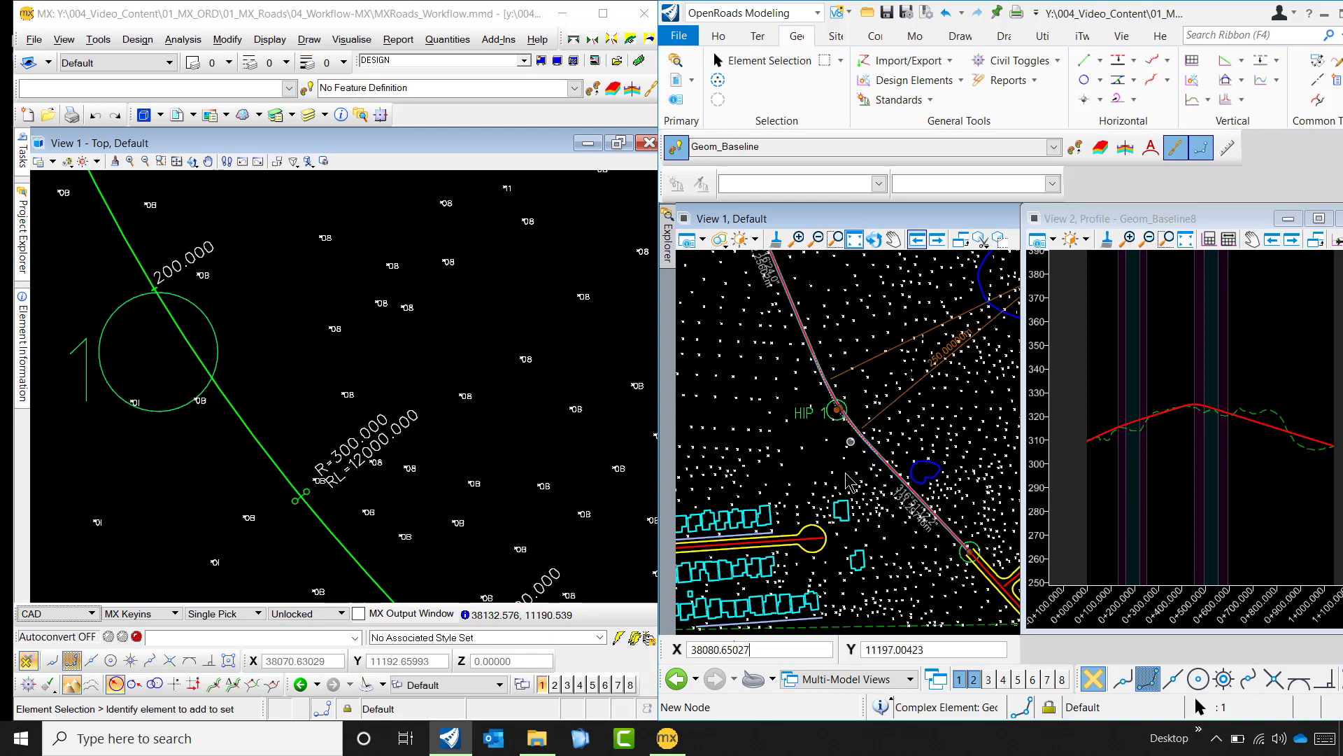
Examine the radius manipulators of the arcs at HIP 1 and at the neighbouring curve along the selected alignment.
{"action": "scroll", "coordinate": [812, 476], "scroll_direction": "down", "scroll_amount": 2}
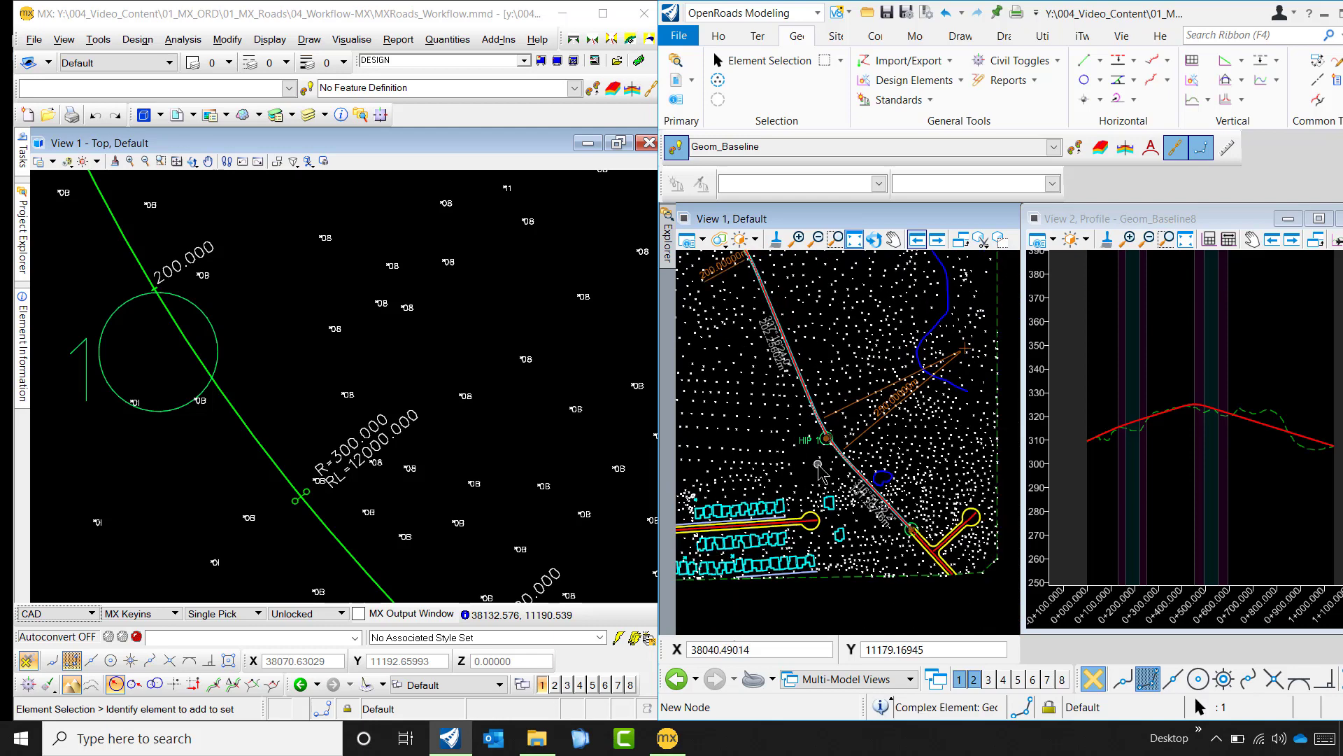
{"action": "scroll", "coordinate": [833, 458], "scroll_direction": "up", "scroll_amount": 3}
{"action": "scroll", "coordinate": [851, 435], "scroll_direction": "up", "scroll_amount": 3}
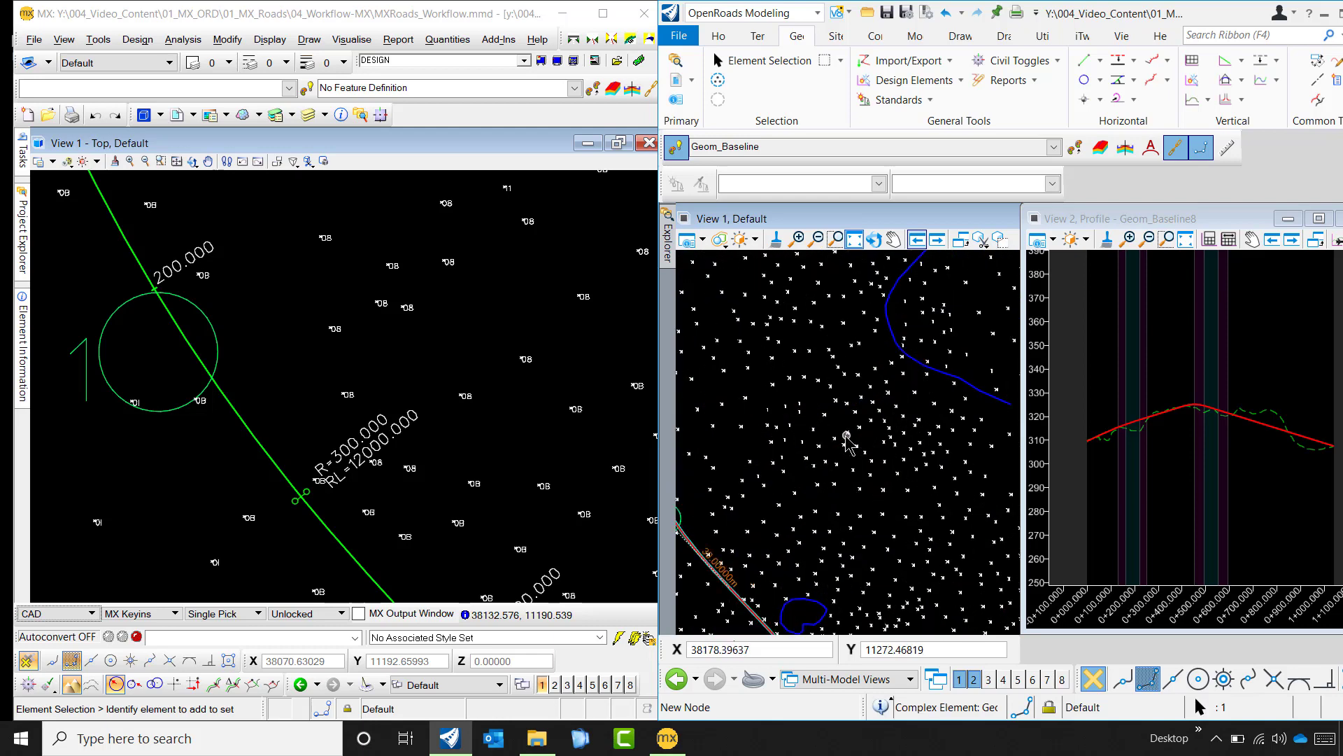
{"action": "scroll", "coordinate": [865, 436], "scroll_direction": "down", "scroll_amount": 3}
{"action": "scroll", "coordinate": [901, 433], "scroll_direction": "down", "scroll_amount": 1}
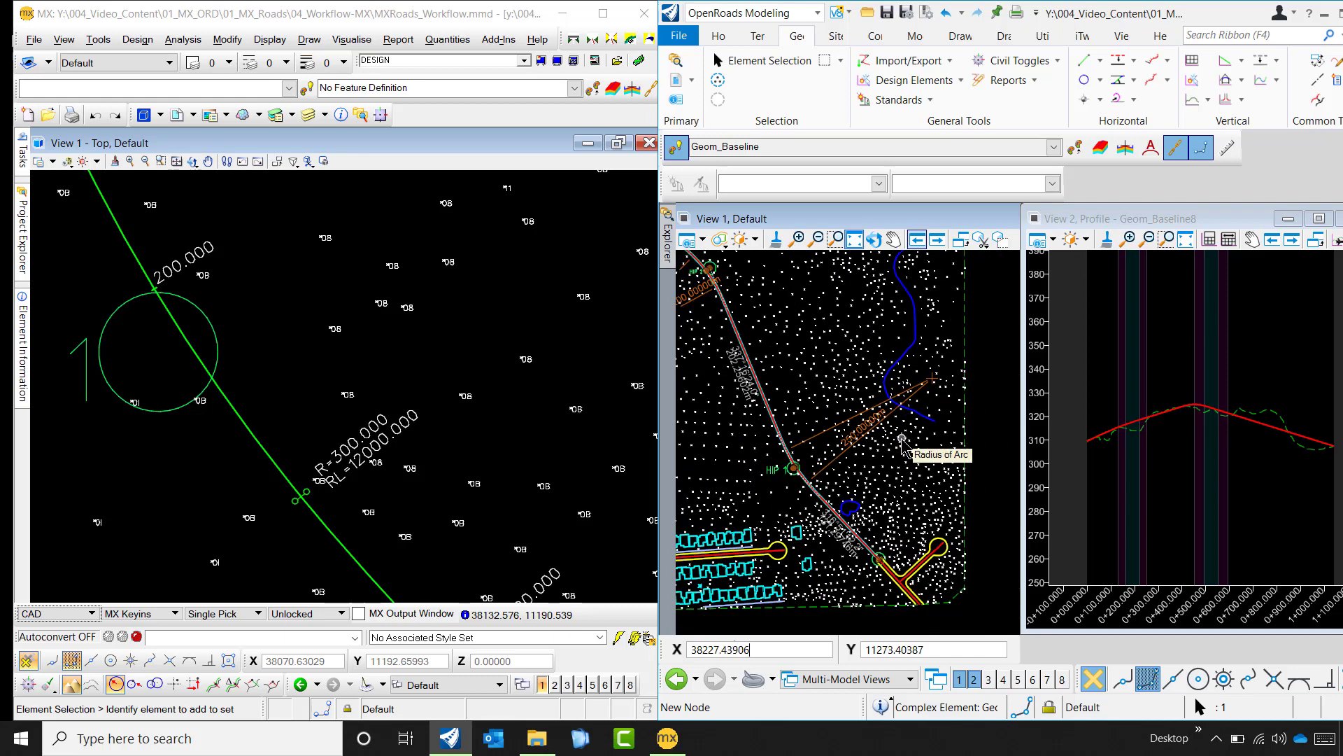
{"action": "scroll", "coordinate": [867, 447], "scroll_direction": "down", "scroll_amount": 2}
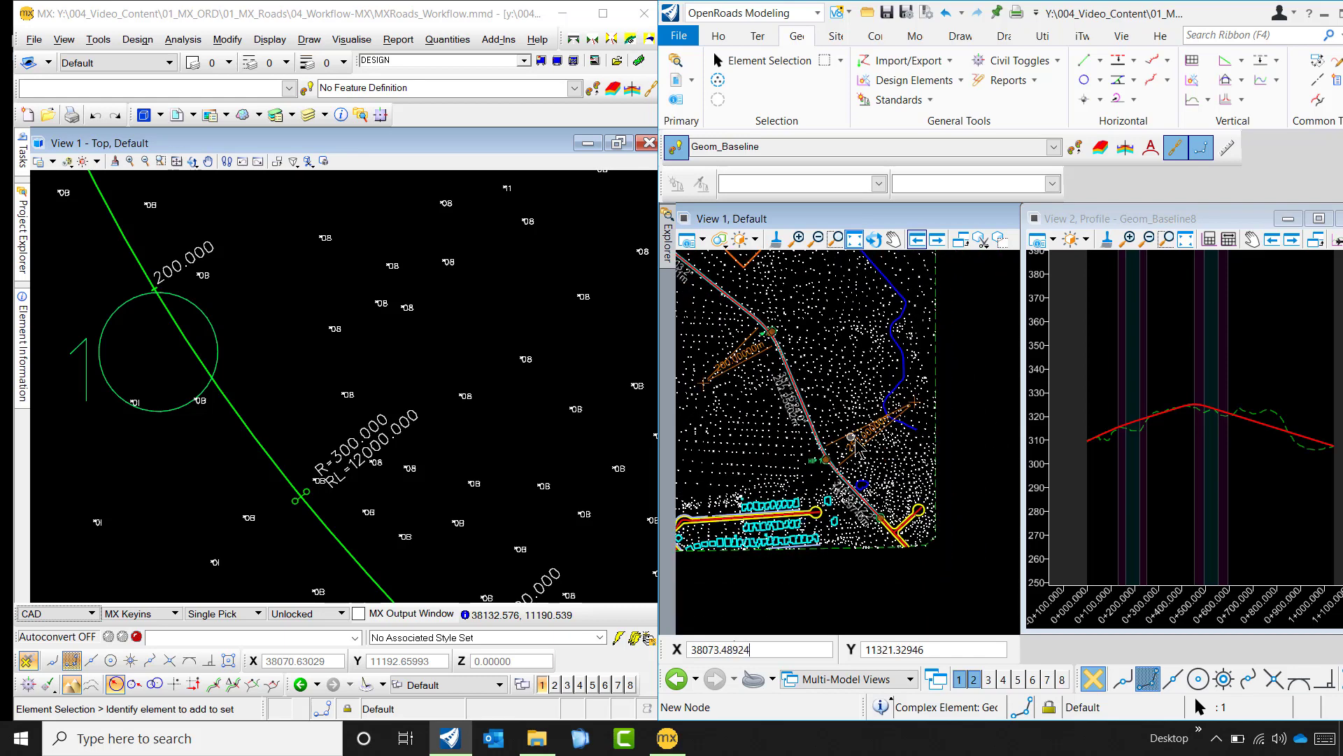
{"action": "scroll", "coordinate": [865, 447], "scroll_direction": "up", "scroll_amount": 1}
{"action": "scroll", "coordinate": [862, 454], "scroll_direction": "up", "scroll_amount": 1}
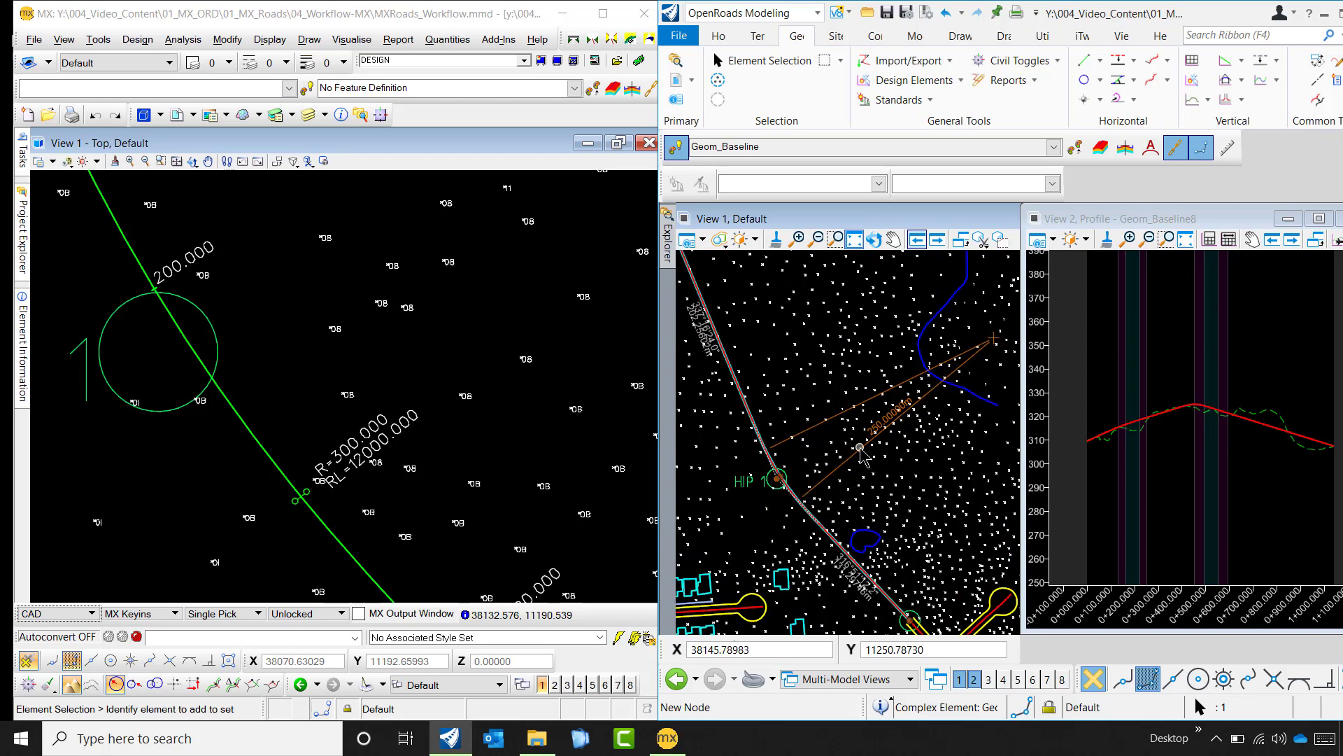
Set the radius of the Geom_Baseline arc at HIP 1 to 300 m, deselect the alignment and dismiss the Element Selection settings.
{"action": "scroll", "coordinate": [899, 463], "scroll_direction": "down", "scroll_amount": 2}
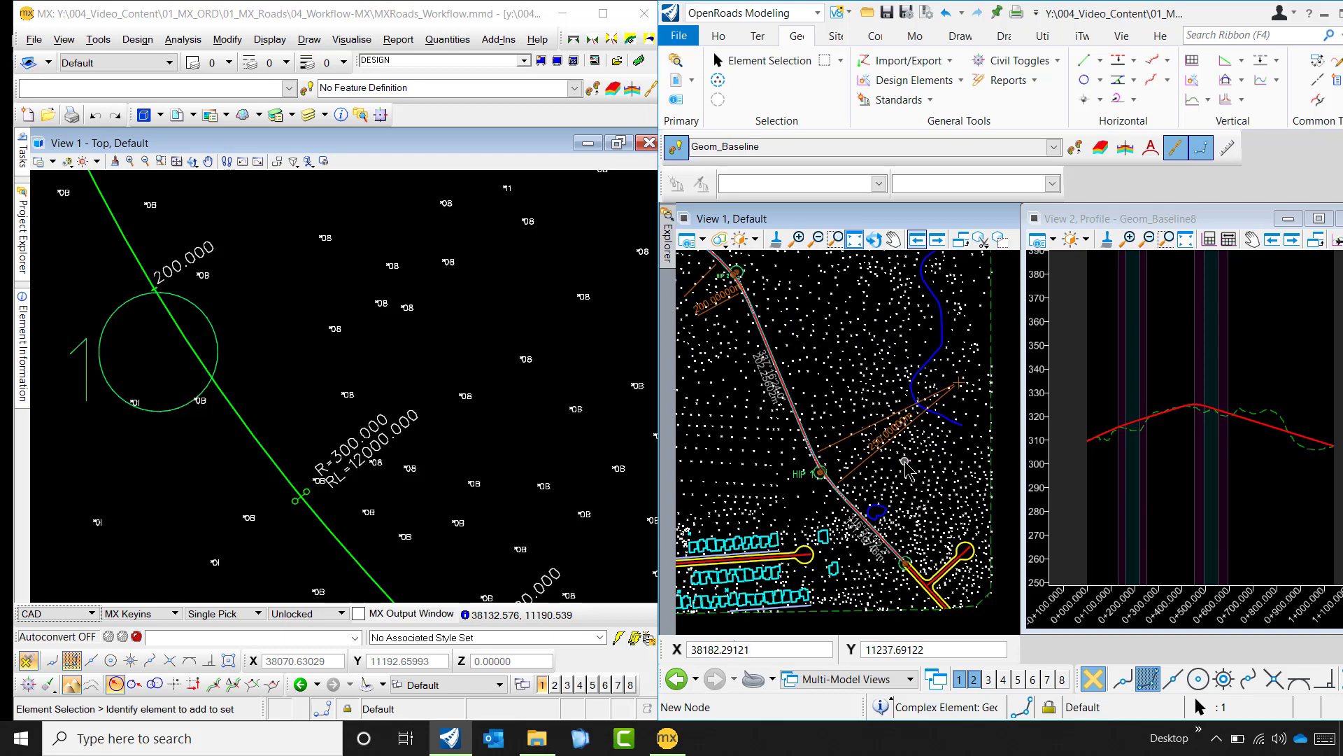
{"action": "scroll", "coordinate": [882, 482], "scroll_direction": "up", "scroll_amount": 5}
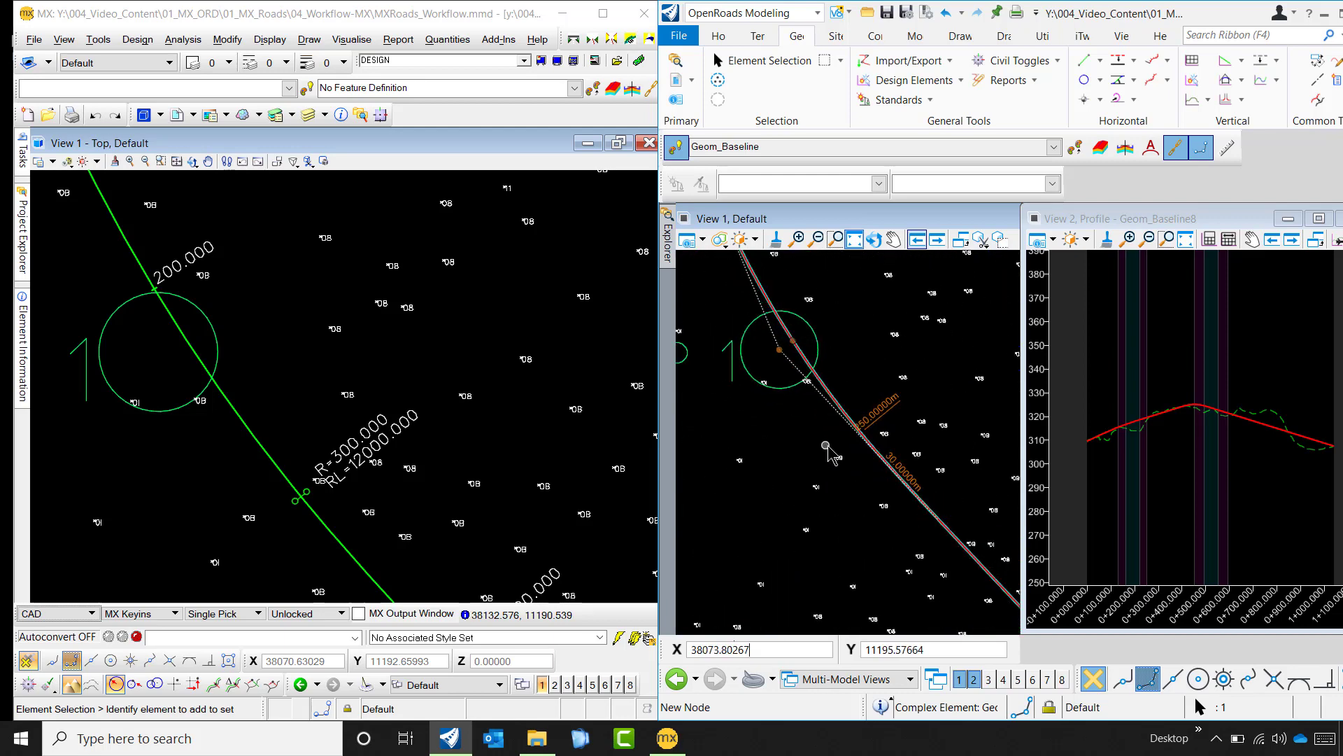
{"action": "left_click", "coordinate": [805, 352]}
{"action": "scroll", "coordinate": [798, 480], "scroll_direction": "down", "scroll_amount": 2}
{"action": "scroll", "coordinate": [828, 445], "scroll_direction": "up", "scroll_amount": 1}
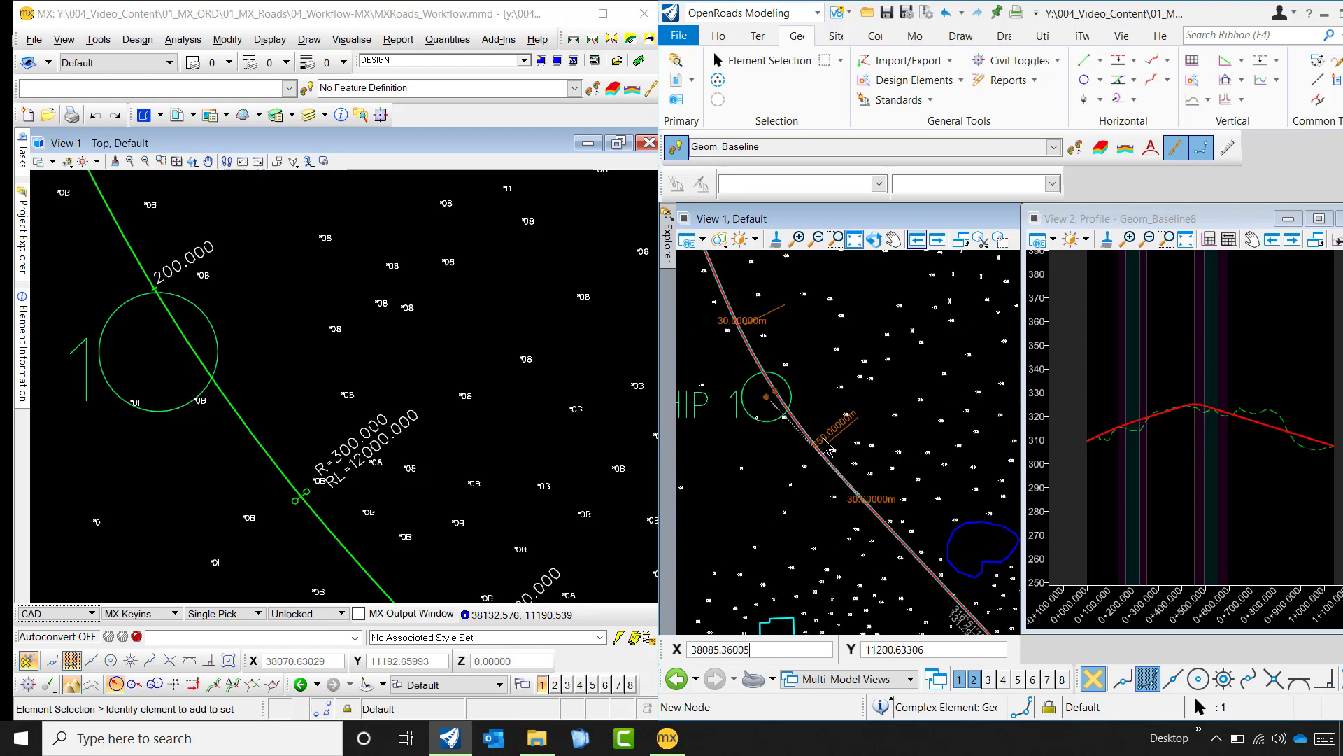
{"action": "left_click", "coordinate": [838, 429]}
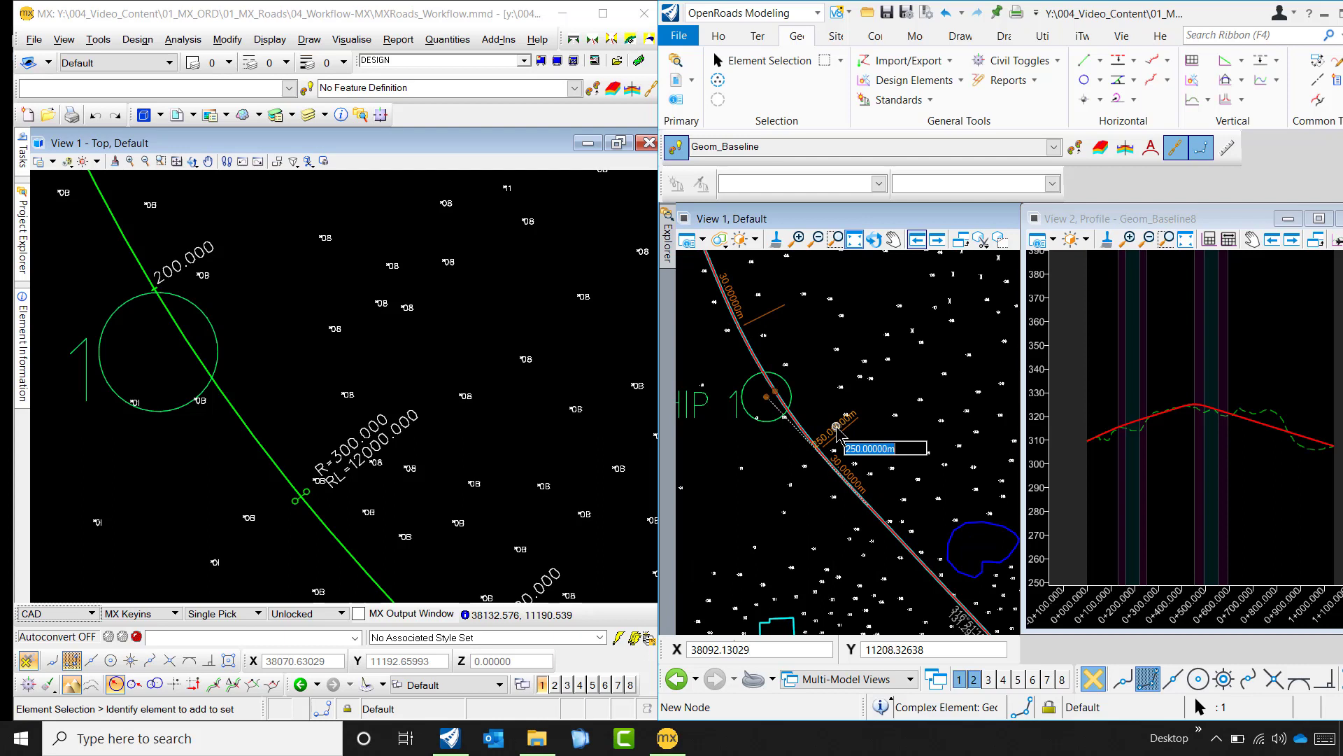
{"action": "type", "text": "3000"}
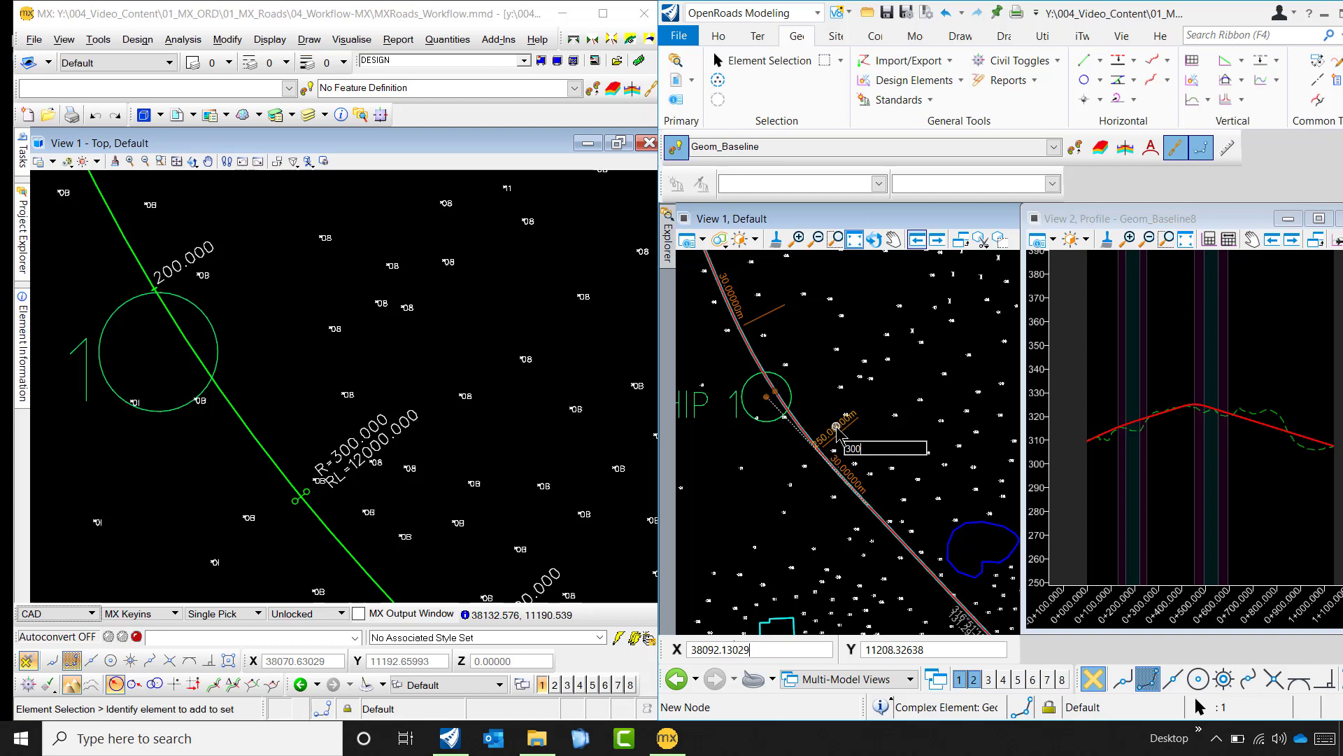
{"action": "key", "text": "Return"}
{"action": "left_click", "coordinate": [831, 410]}
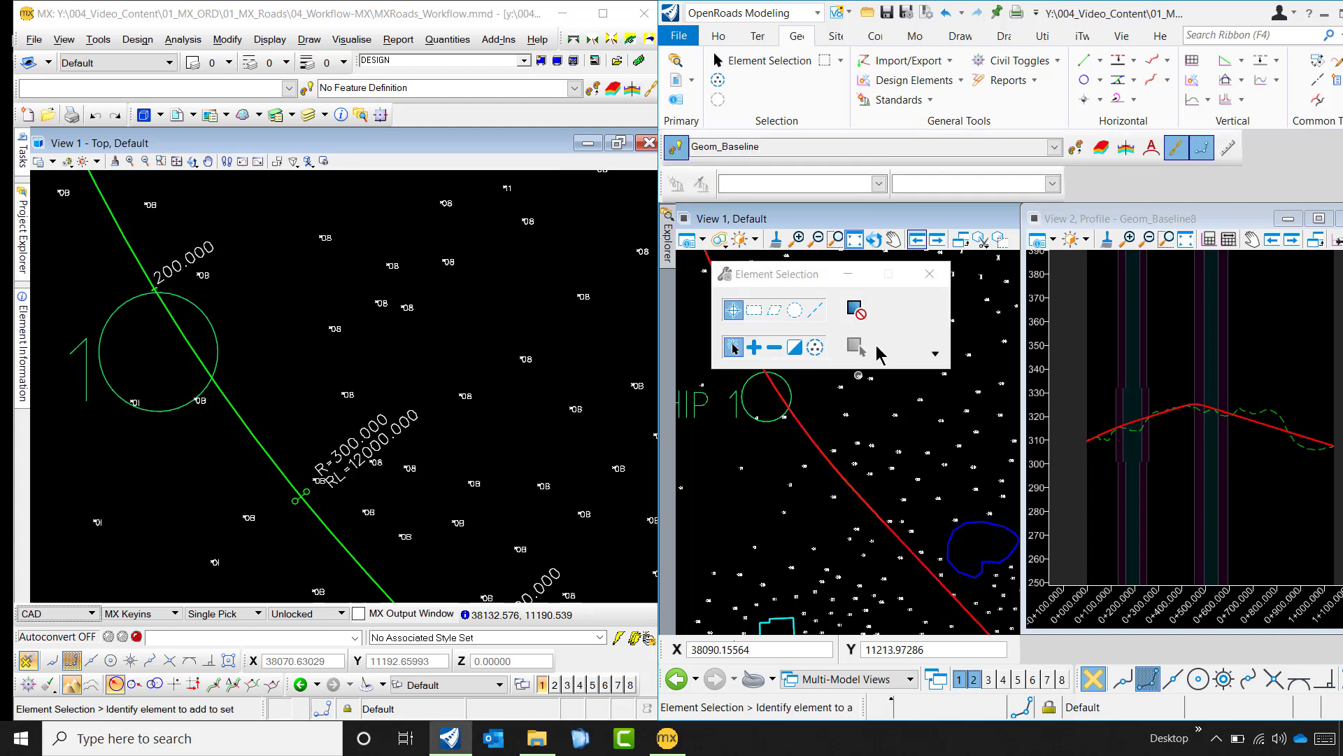
{"action": "left_click", "coordinate": [930, 274]}
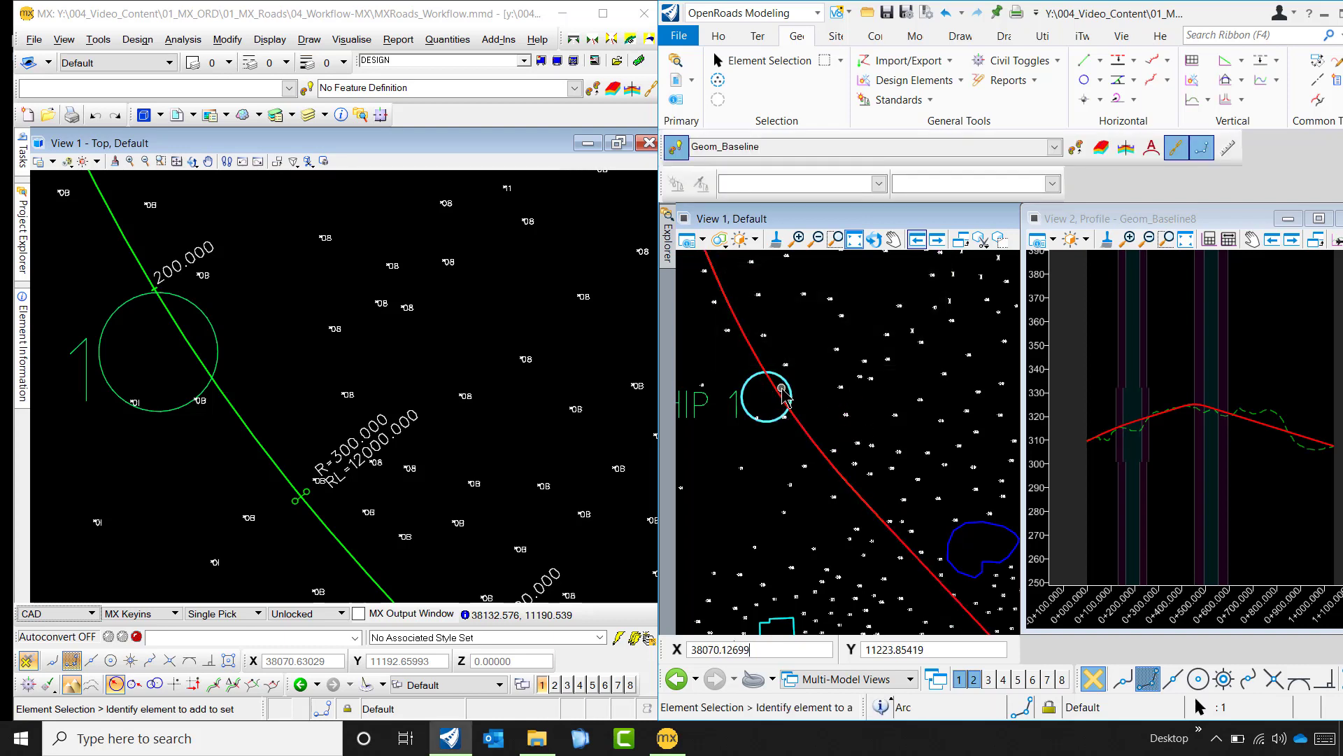
Select the Geom_Baseline alignment near HIP 1 and open its profile model in View 2, dismissing the Element Selection settings.
{"action": "left_click", "coordinate": [796, 436]}
{"action": "scroll", "coordinate": [796, 441], "scroll_direction": "down", "scroll_amount": 3}
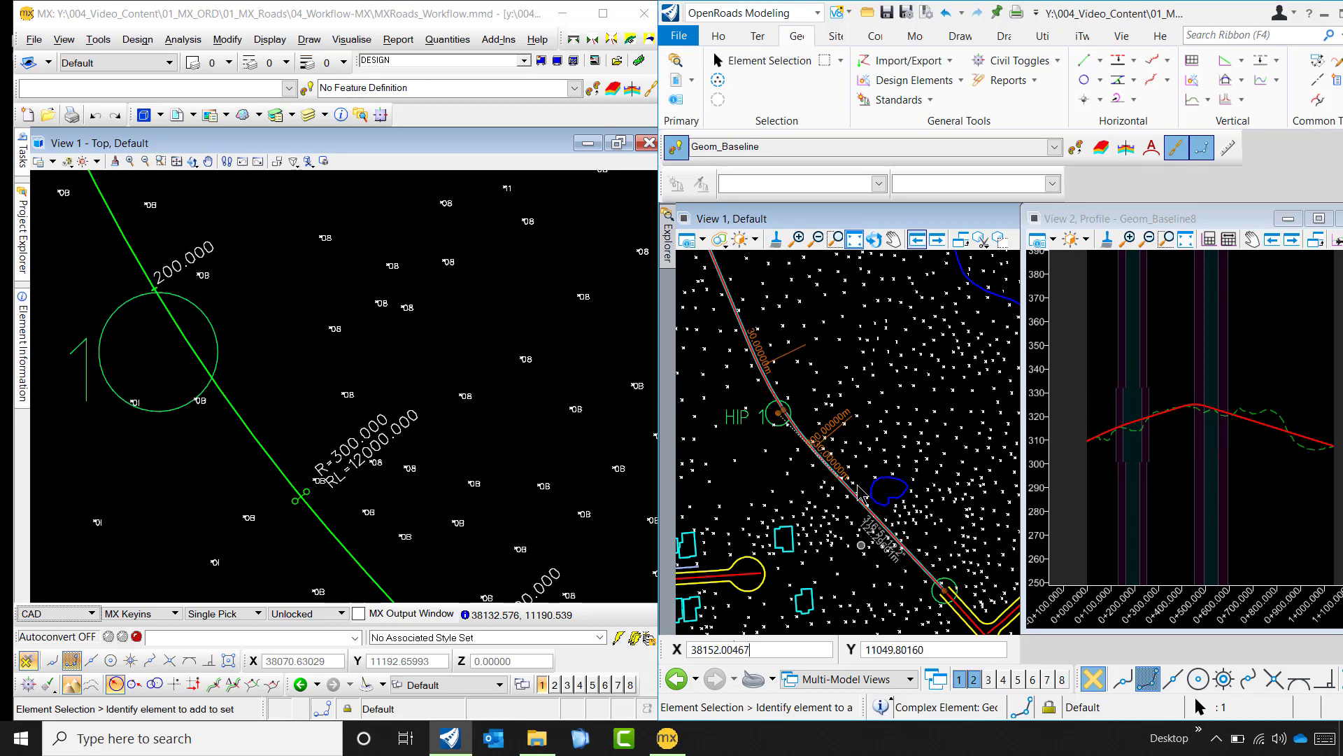
{"action": "scroll", "coordinate": [809, 444], "scroll_direction": "up", "scroll_amount": 2}
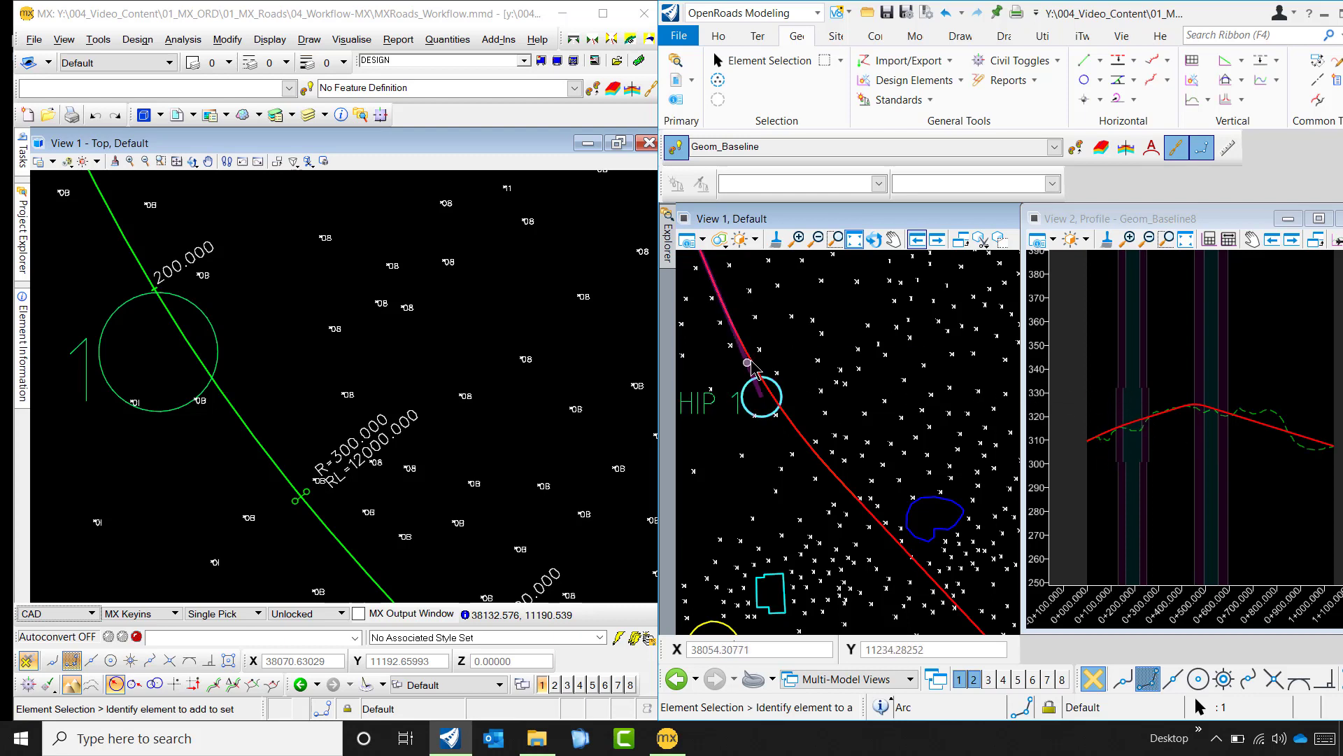
{"action": "mouse_move", "coordinate": [752, 360]}
{"action": "left_click", "coordinate": [798, 350]}
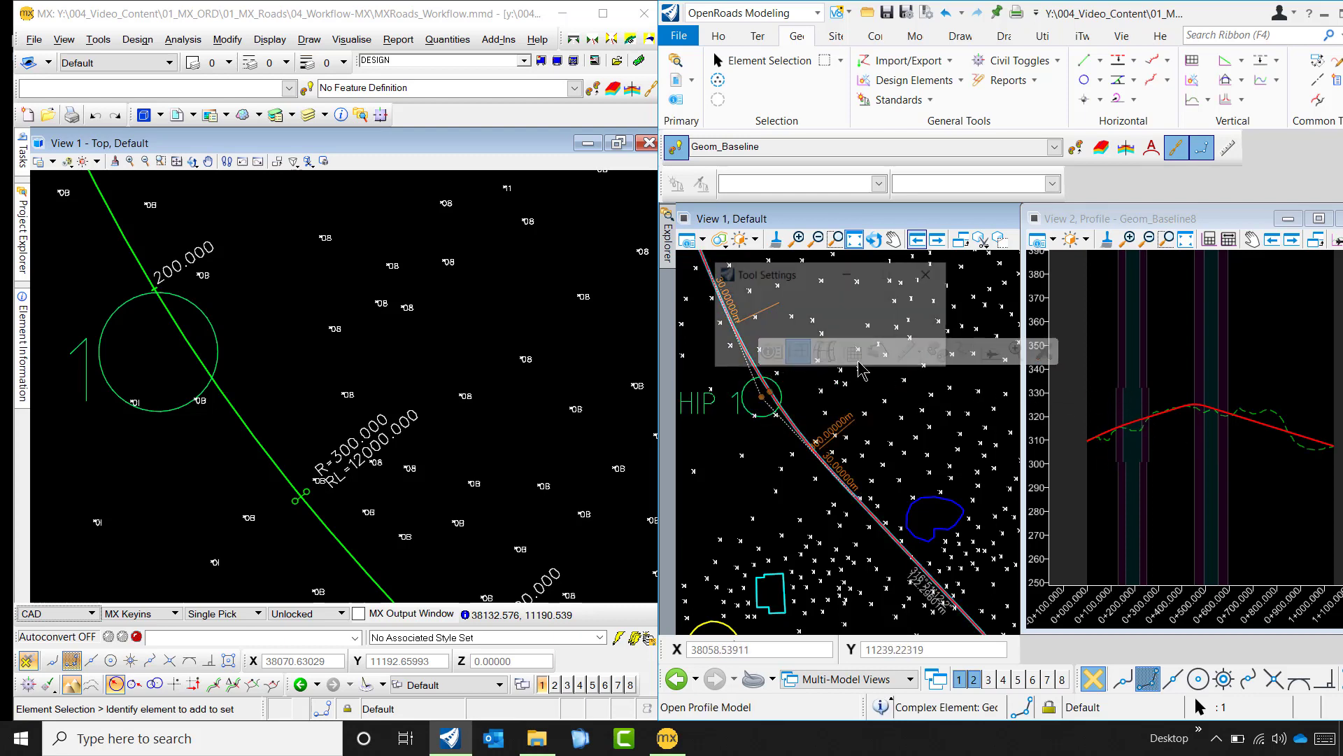
{"action": "left_click", "coordinate": [1186, 349]}
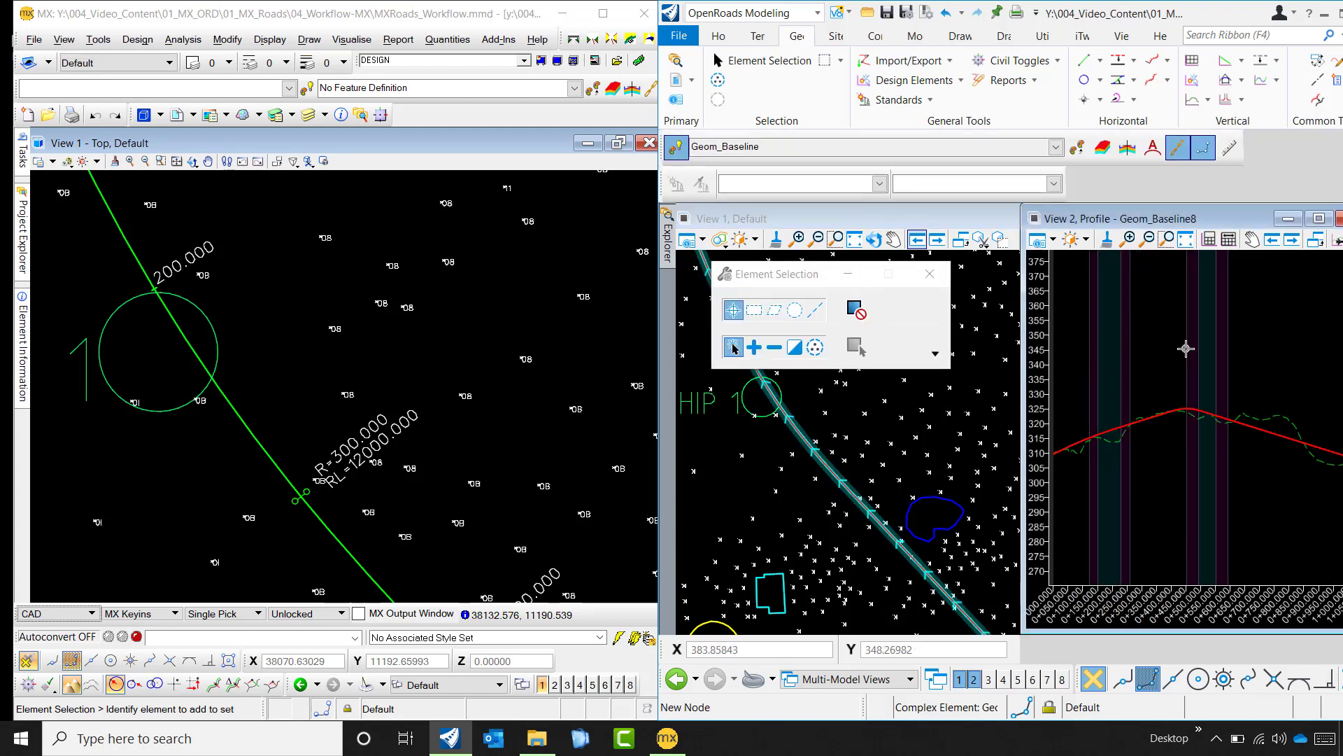
{"action": "left_click", "coordinate": [930, 273]}
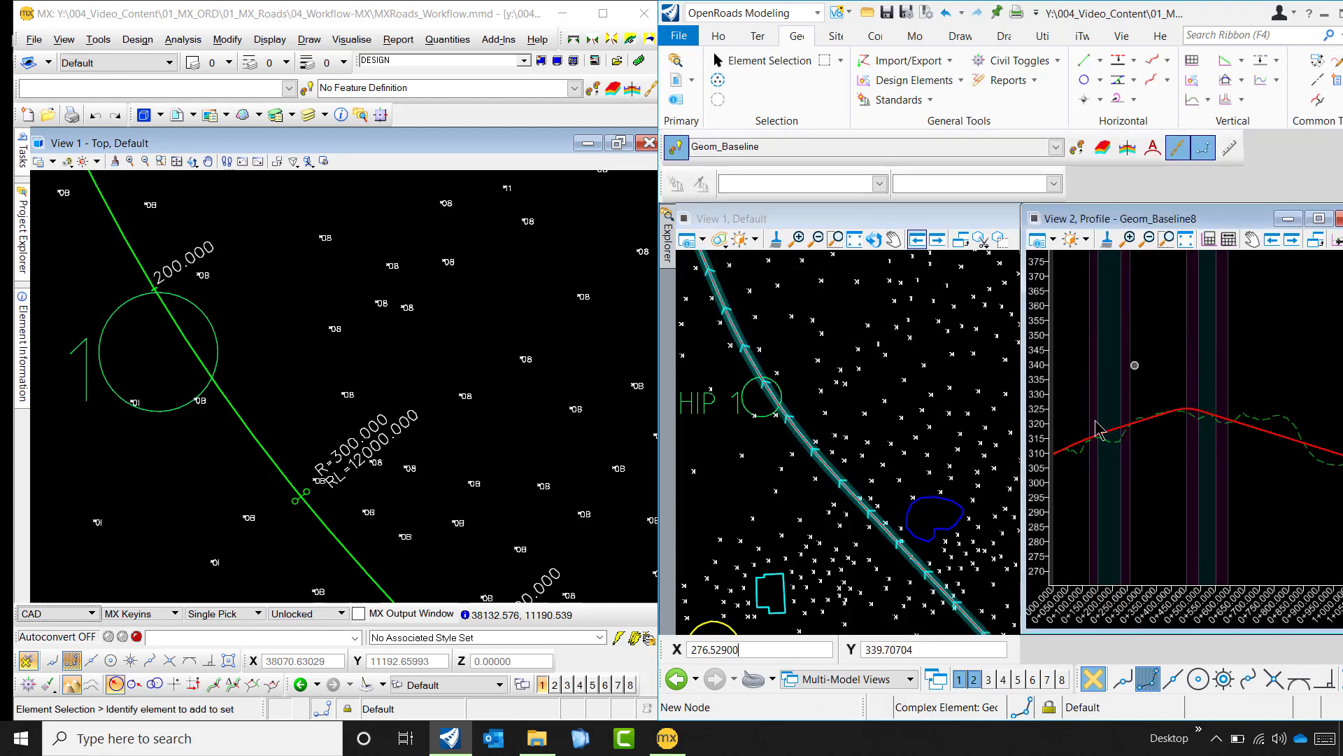
{"action": "scroll", "coordinate": [1164, 444], "scroll_direction": "down", "scroll_amount": 1}
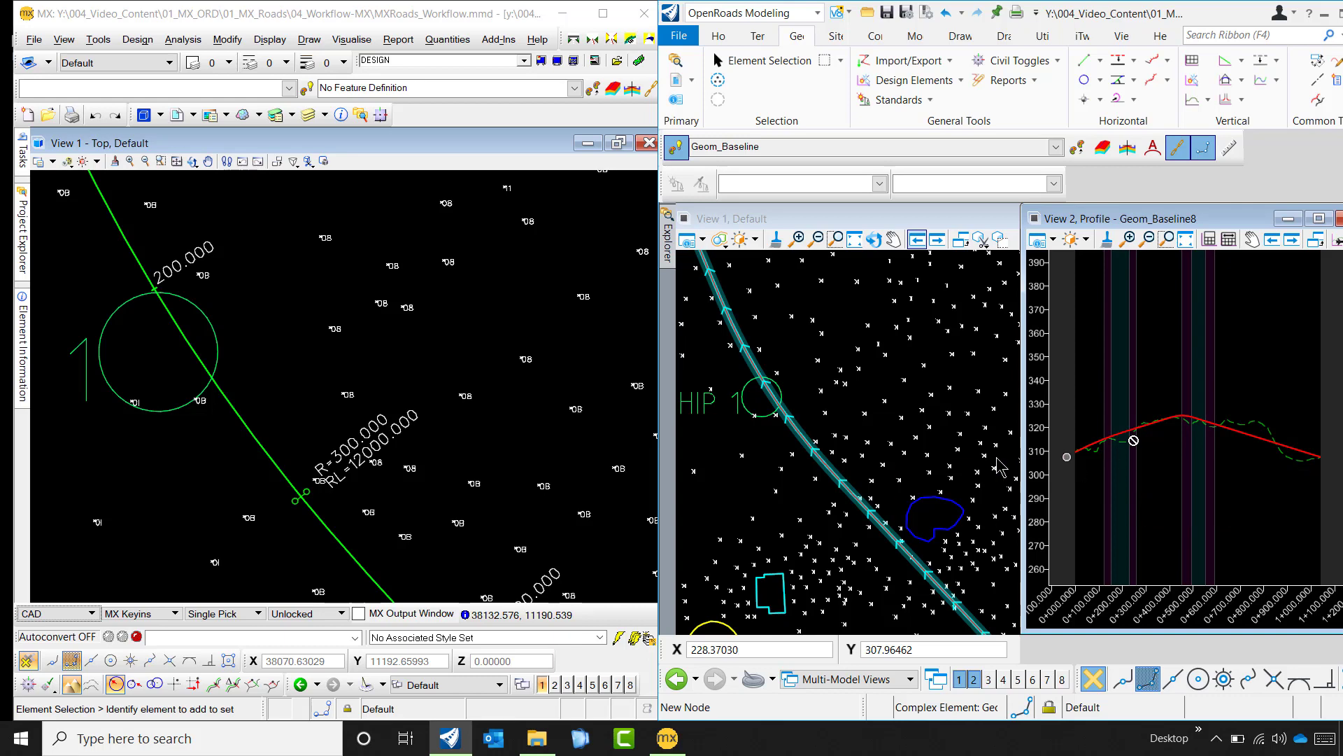
Select the tangent line running southeast from HIP 1 and move its HIP 1 end point slightly to the southwest.
{"action": "left_click", "coordinate": [911, 428]}
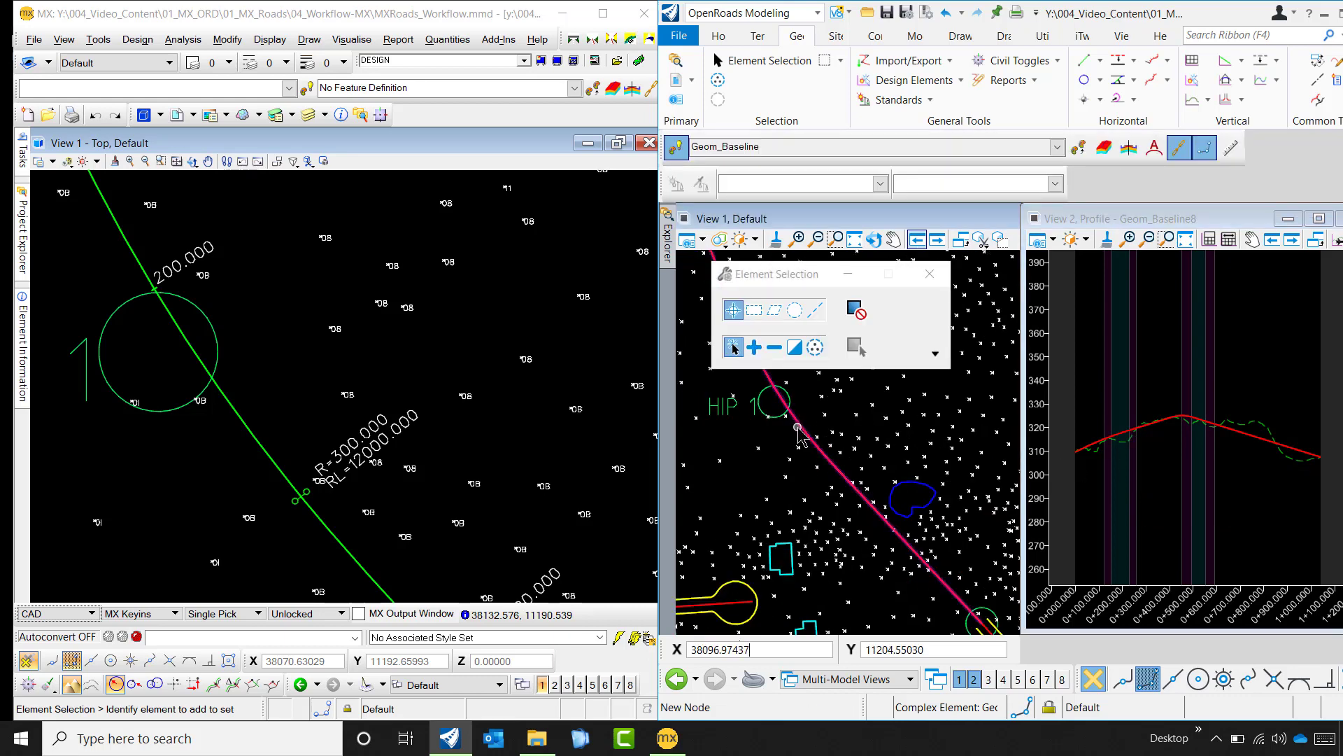
{"action": "scroll", "coordinate": [797, 437], "scroll_direction": "up", "scroll_amount": 2}
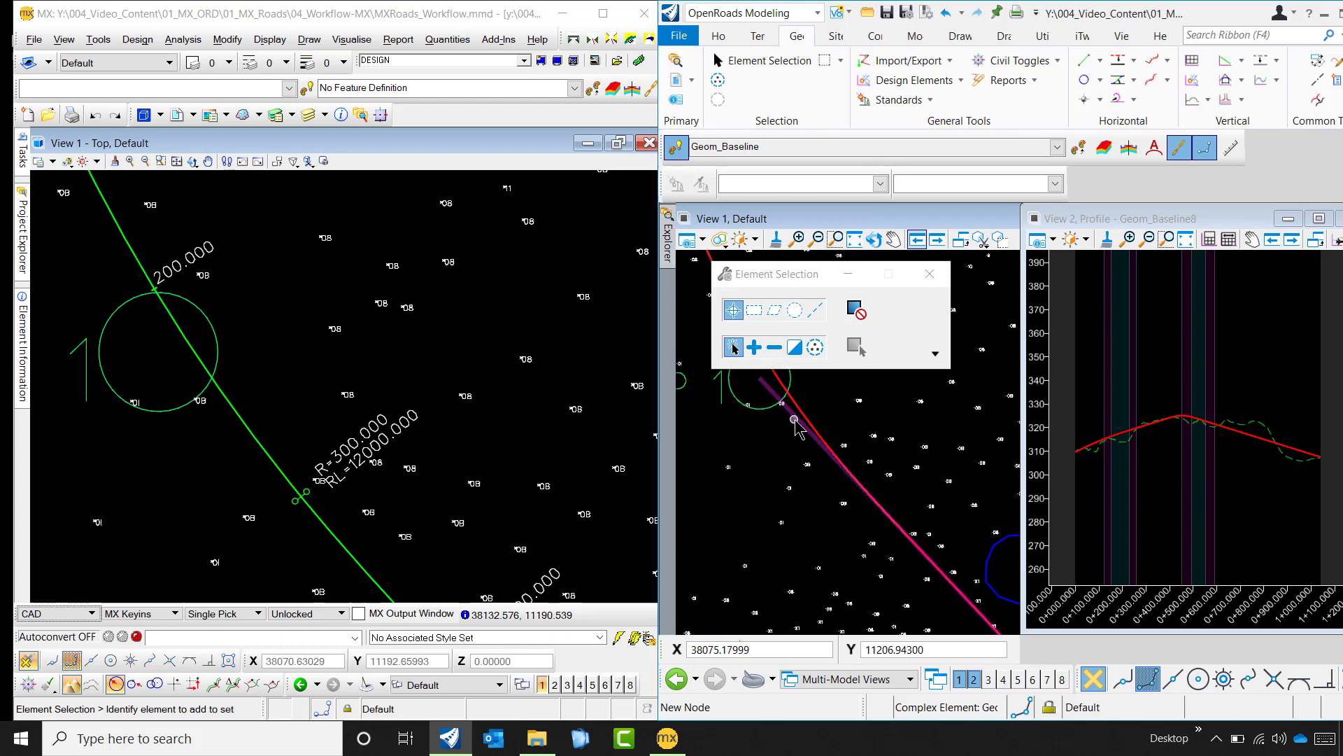
{"action": "left_click", "coordinate": [794, 423]}
{"action": "left_click", "coordinate": [926, 281]}
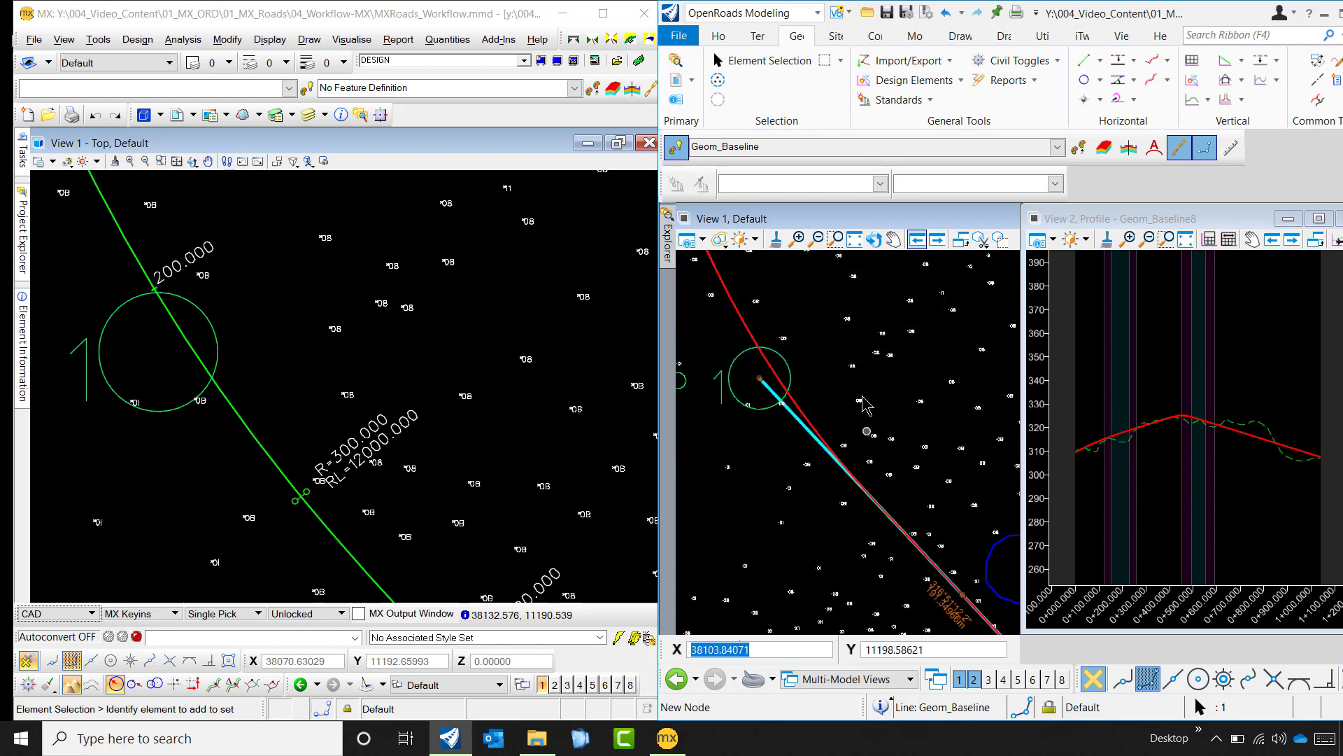
{"action": "scroll", "coordinate": [797, 392], "scroll_direction": "down", "scroll_amount": 1}
{"action": "scroll", "coordinate": [801, 392], "scroll_direction": "up", "scroll_amount": 3}
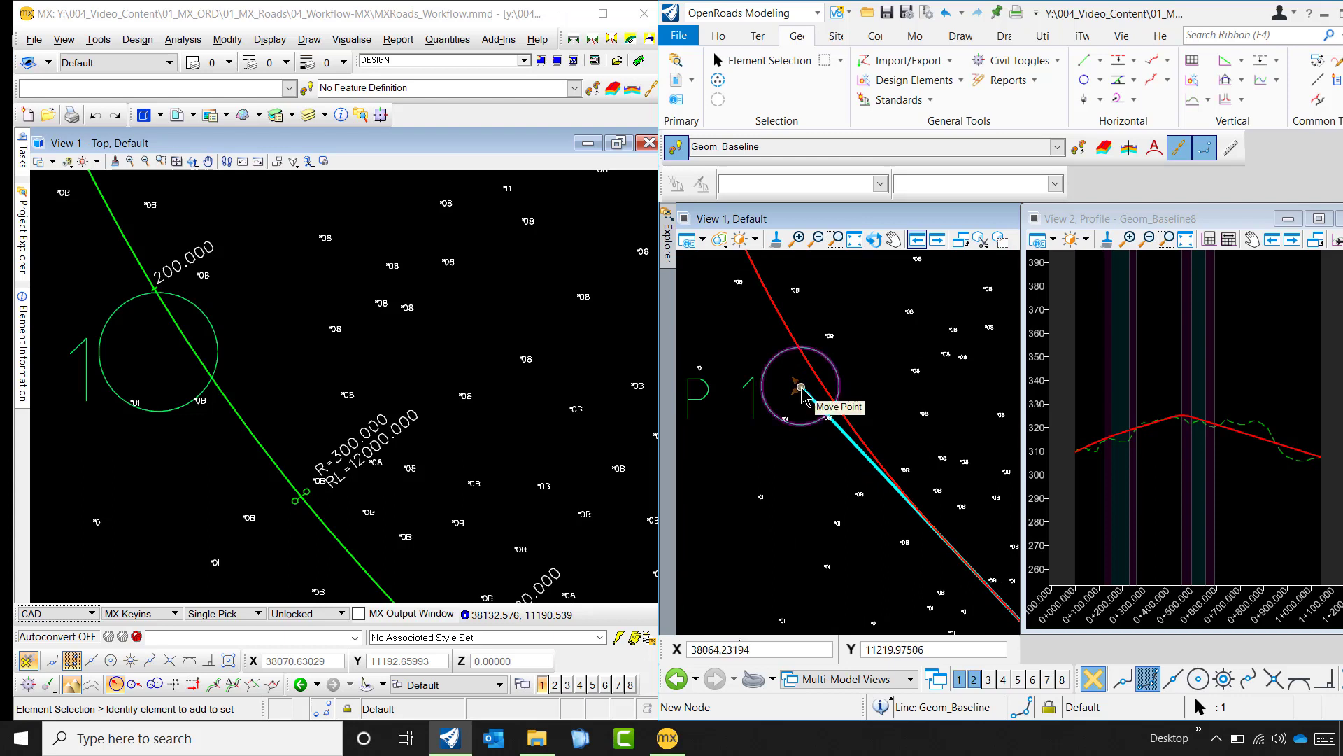
{"action": "left_click", "coordinate": [802, 388]}
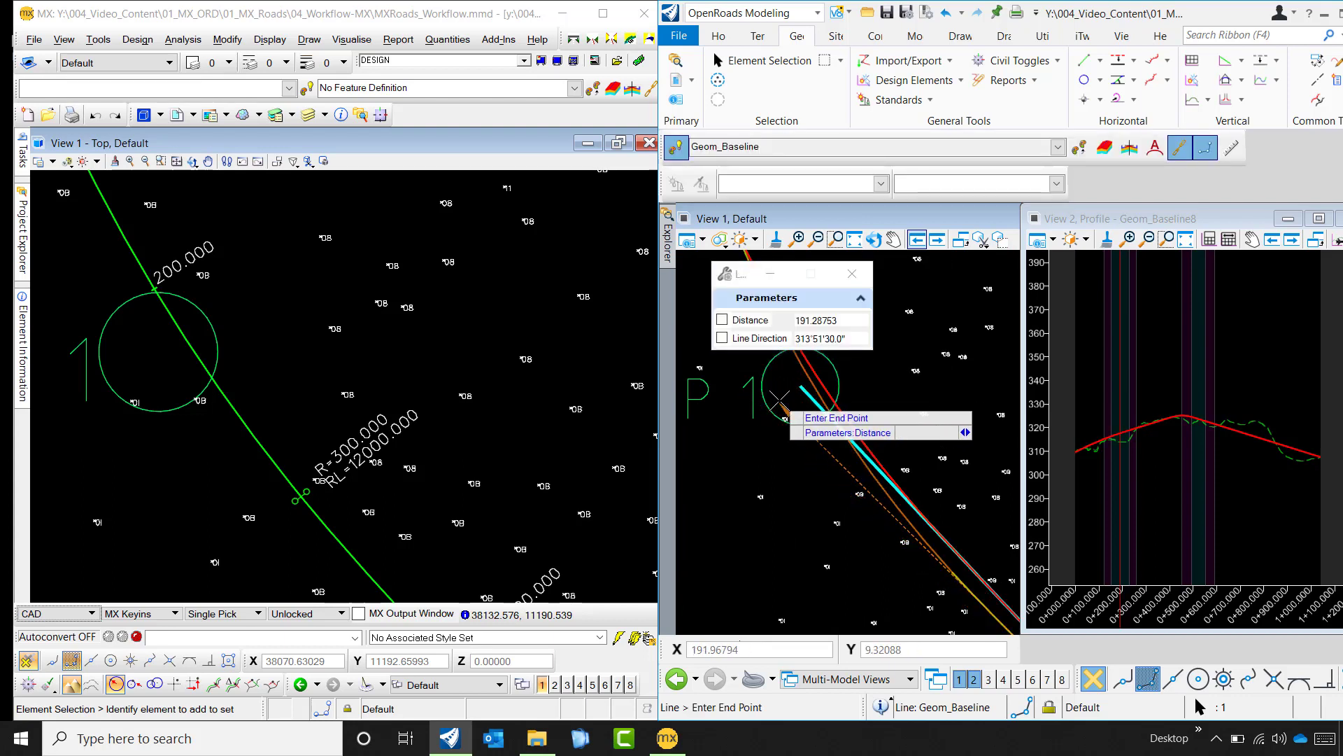
{"action": "left_click", "coordinate": [785, 416]}
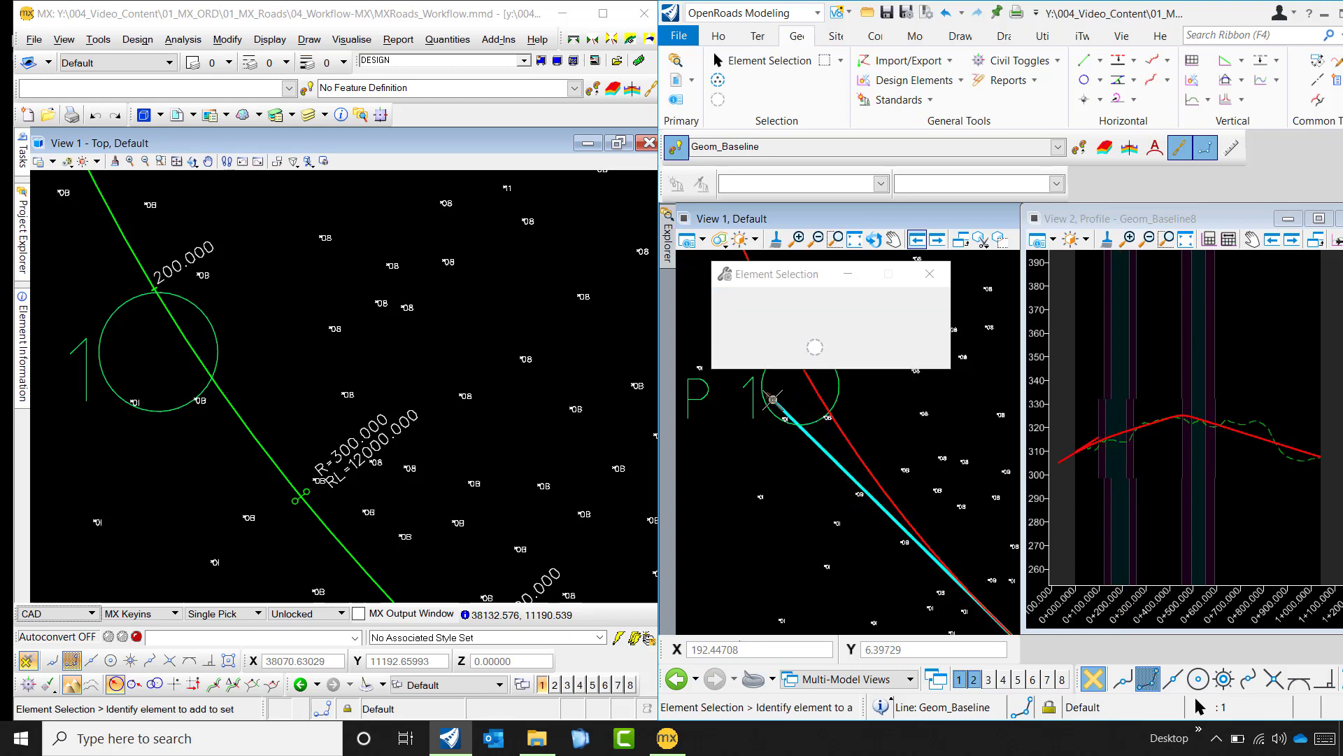
{"action": "scroll", "coordinate": [894, 511], "scroll_direction": "down", "scroll_amount": 4}
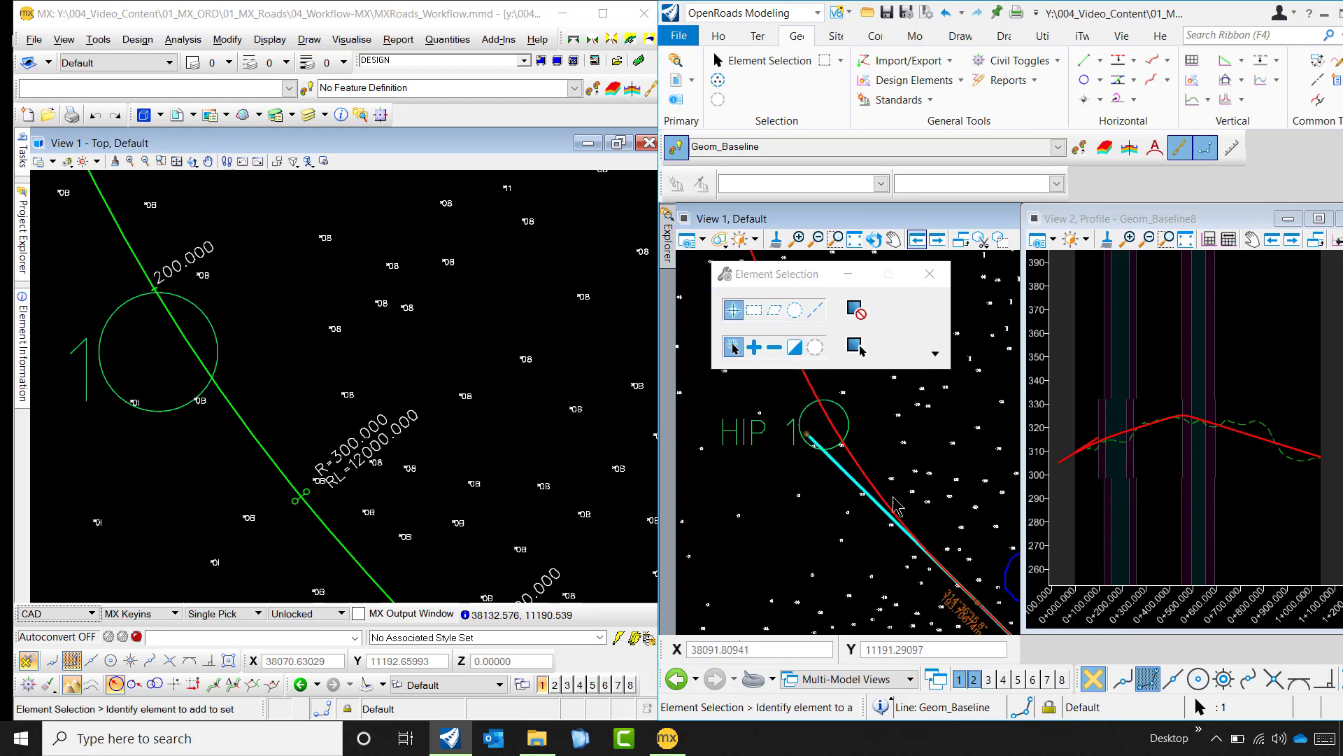
{"action": "scroll", "coordinate": [879, 478], "scroll_direction": "up", "scroll_amount": 3}
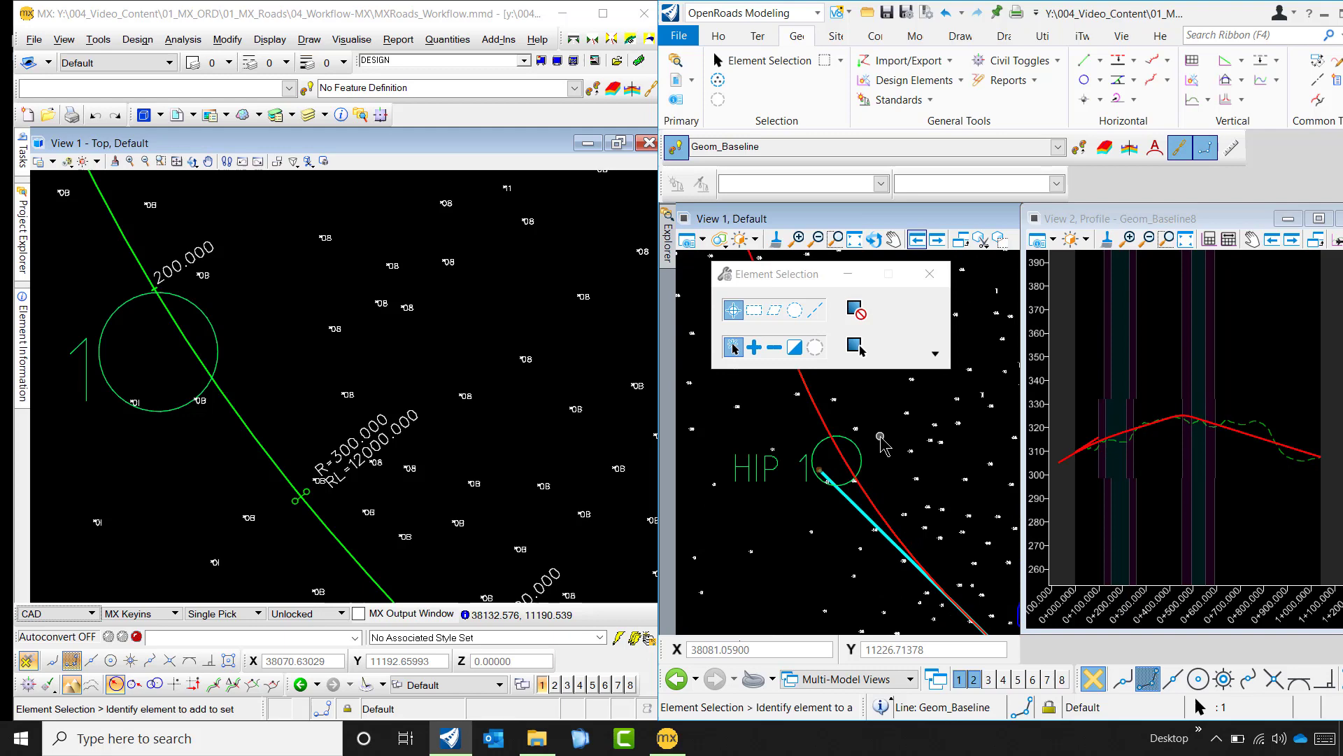
Select the Geom_Baseline alignment, reopen its profile model in View 2 and examine the vertical profile near the start.
{"action": "left_click", "coordinate": [849, 457]}
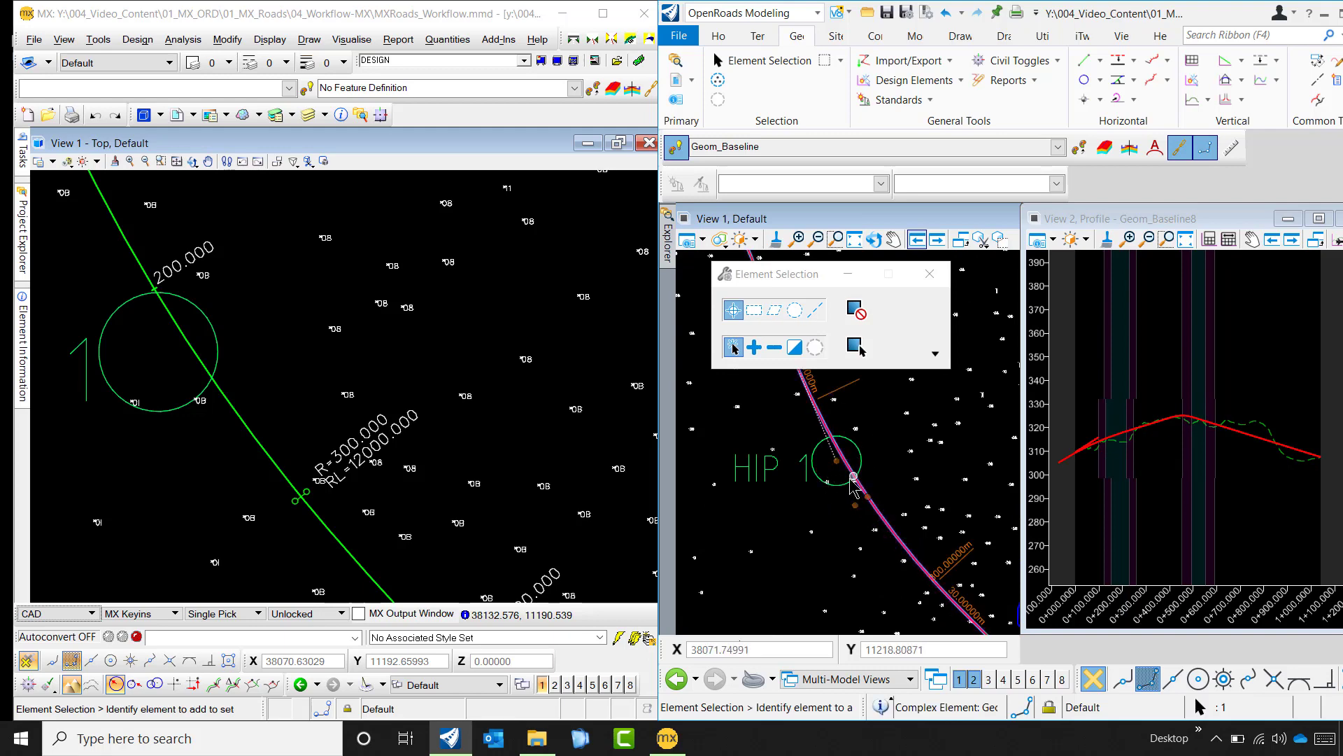
{"action": "scroll", "coordinate": [851, 482], "scroll_direction": "down", "scroll_amount": 2}
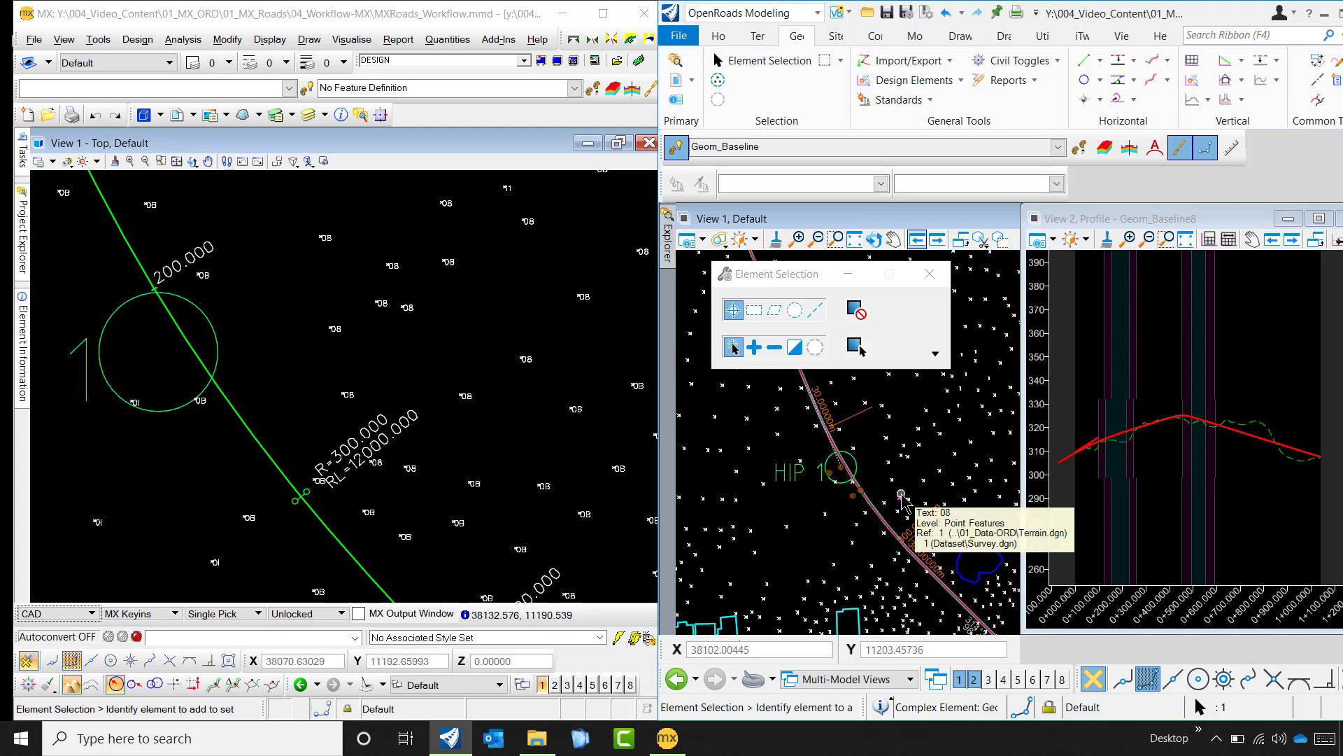
{"action": "left_click", "coordinate": [876, 492]}
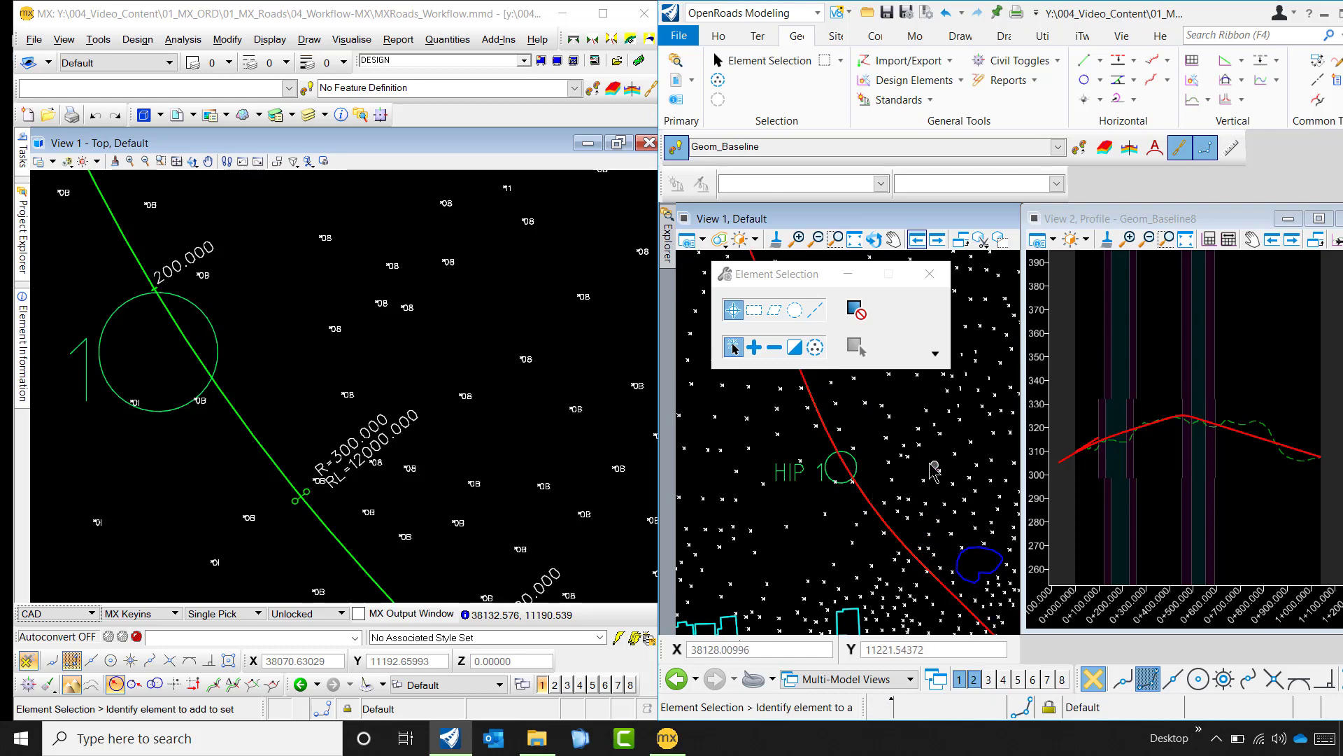
{"action": "left_click", "coordinate": [834, 443]}
{"action": "mouse_move", "coordinate": [834, 443]}
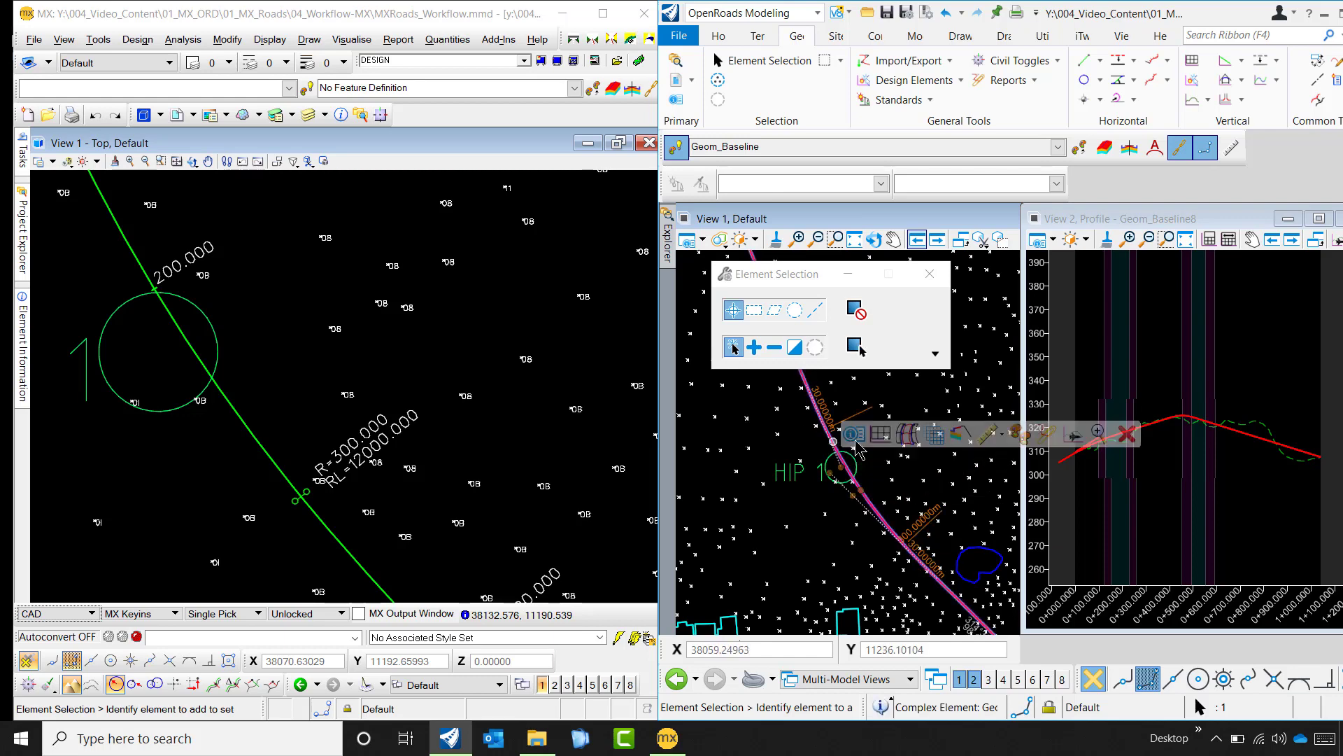
{"action": "left_click", "coordinate": [881, 435]}
{"action": "left_click", "coordinate": [1207, 494]}
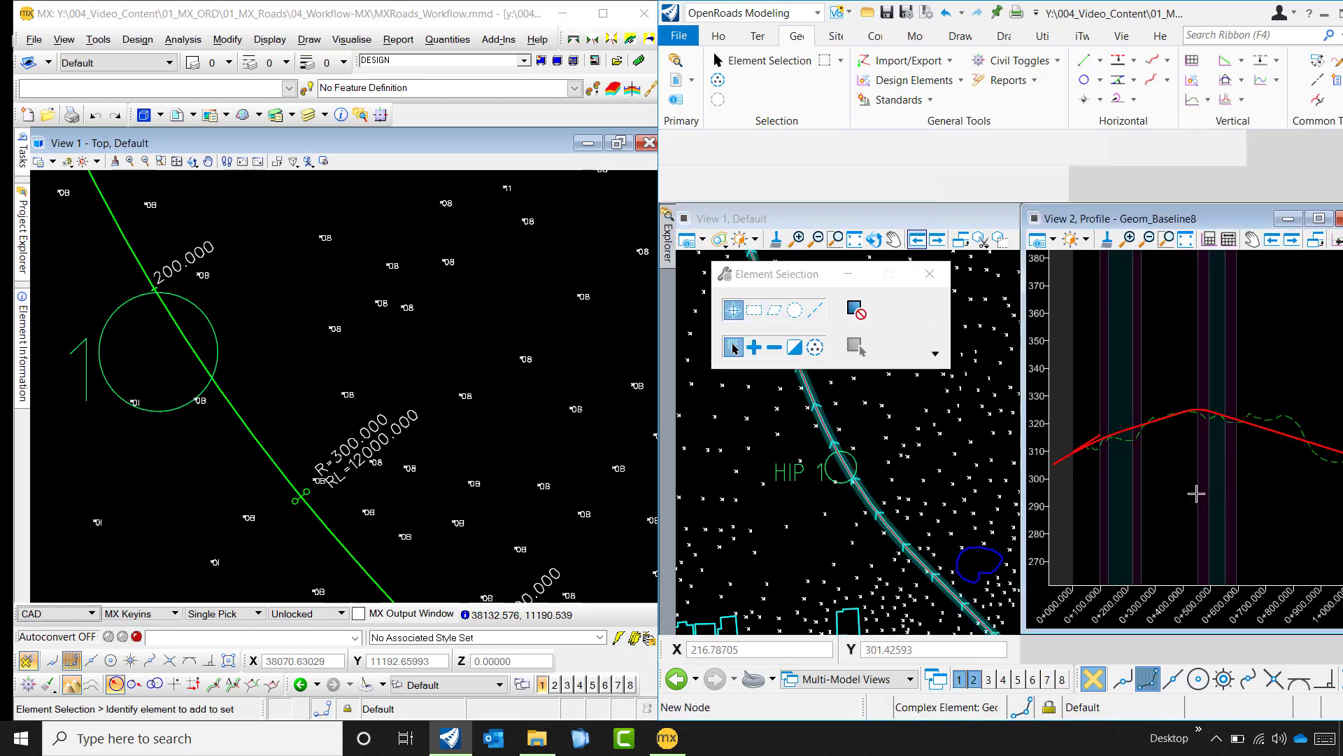
{"action": "scroll", "coordinate": [1086, 448], "scroll_direction": "up", "scroll_amount": 2}
{"action": "scroll", "coordinate": [1086, 452], "scroll_direction": "down", "scroll_amount": 2}
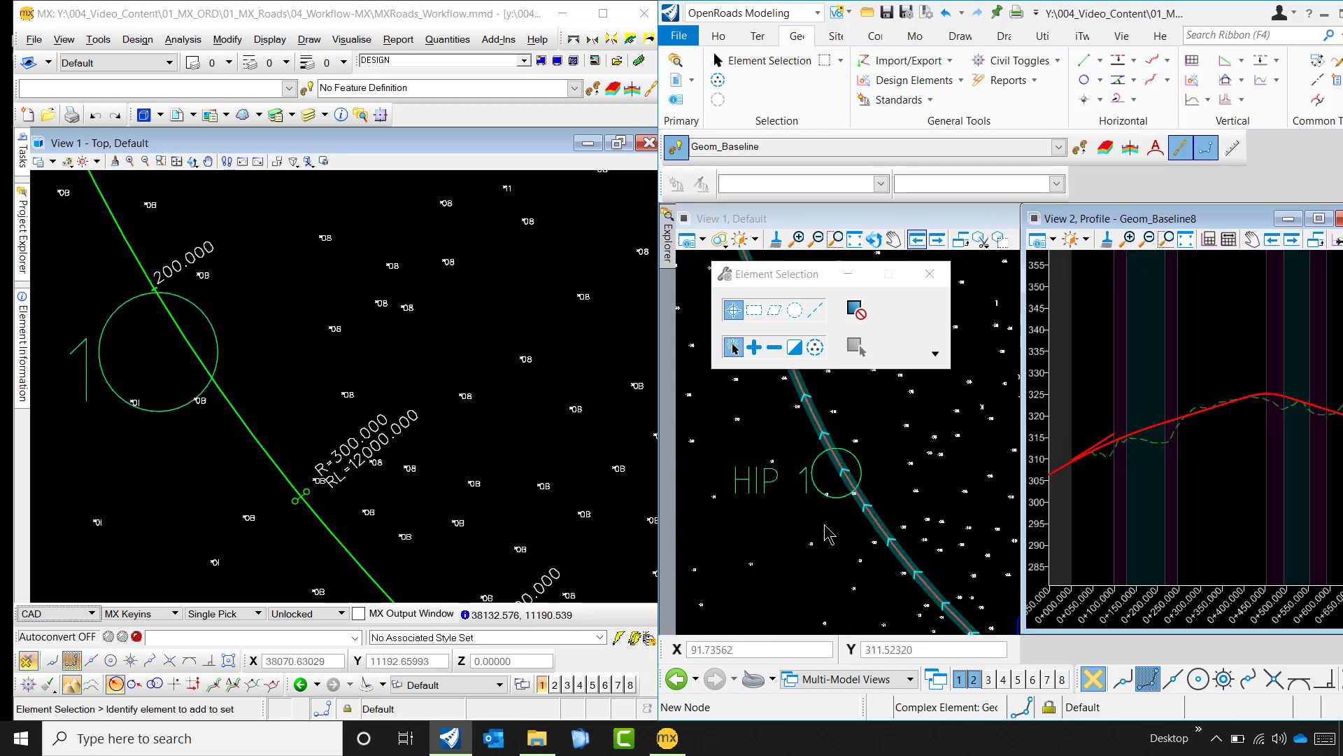
{"action": "scroll", "coordinate": [826, 531], "scroll_direction": "up", "scroll_amount": 2}
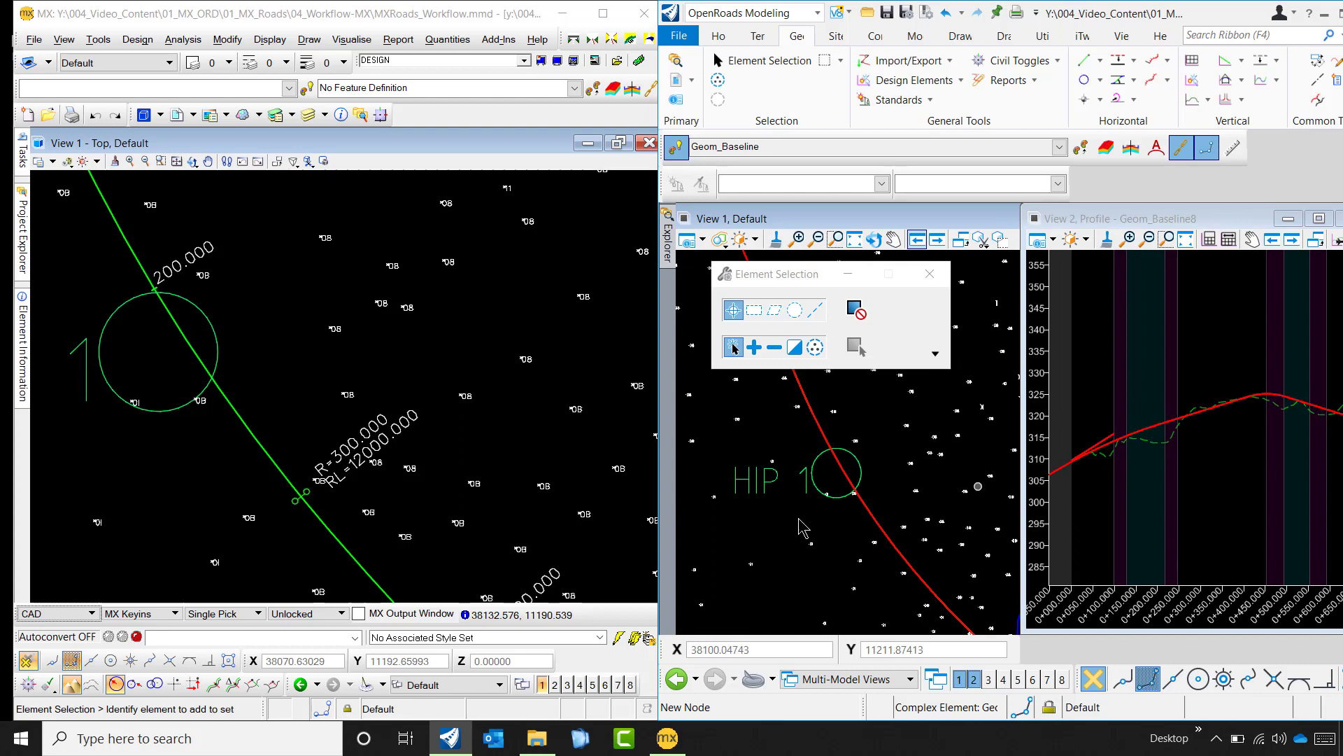
Undo the tangent line move and reopen the Geom_Baseline profile model in View 2, deselecting the alignment.
{"action": "key", "text": "ctrl+z"}
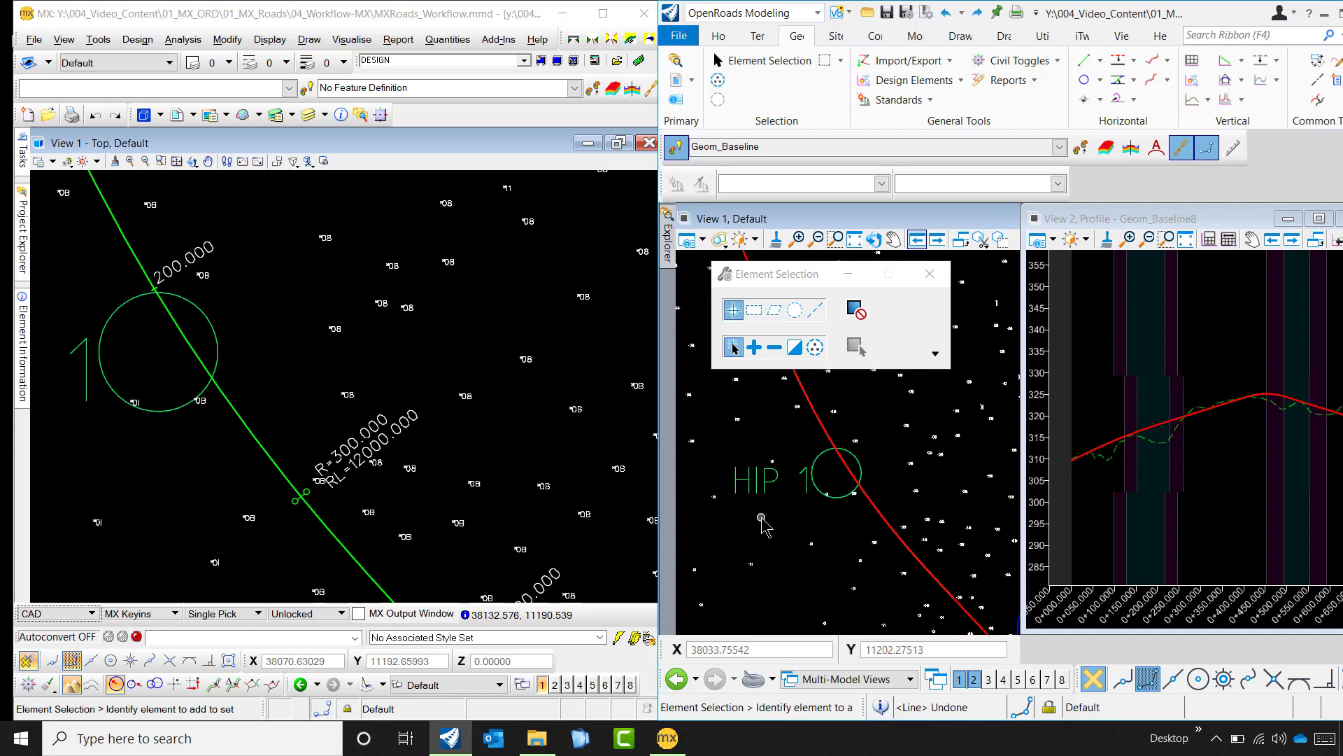
{"action": "left_click", "coordinate": [832, 441]}
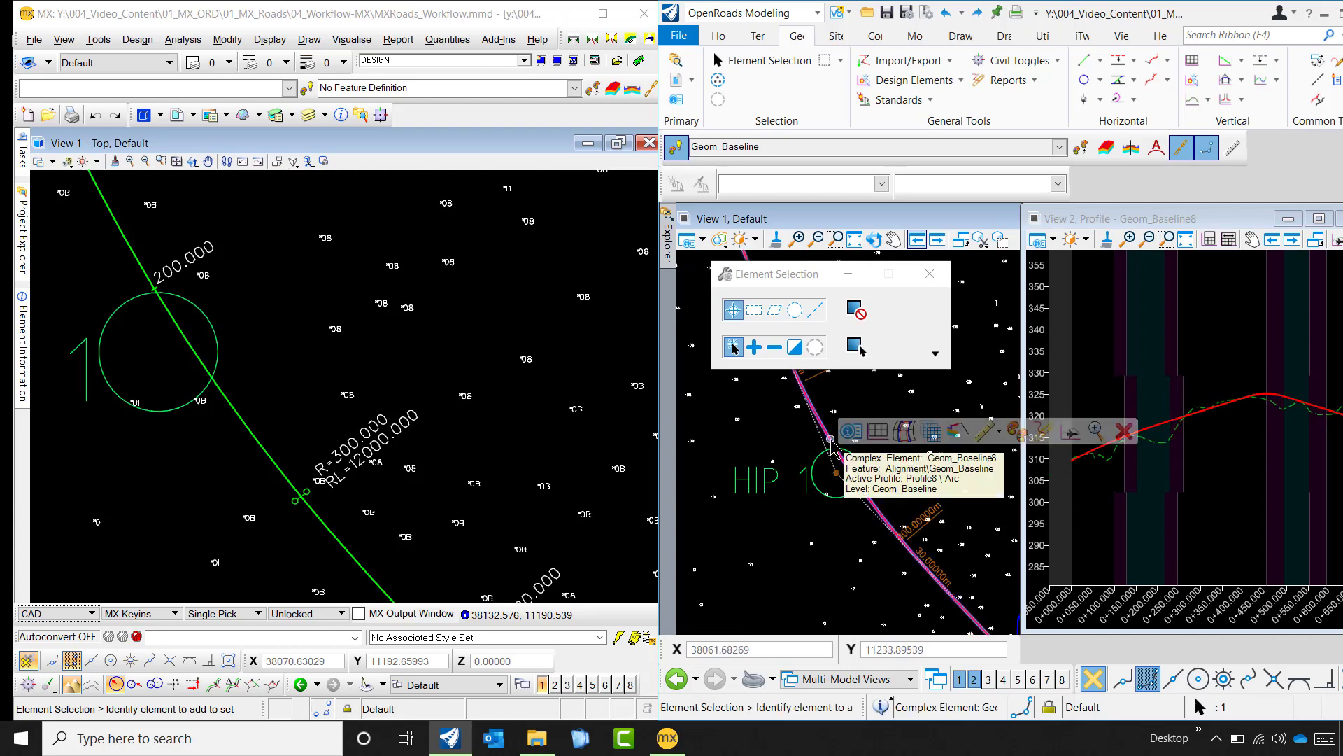
{"action": "left_click", "coordinate": [957, 431]}
{"action": "left_click", "coordinate": [1175, 486]}
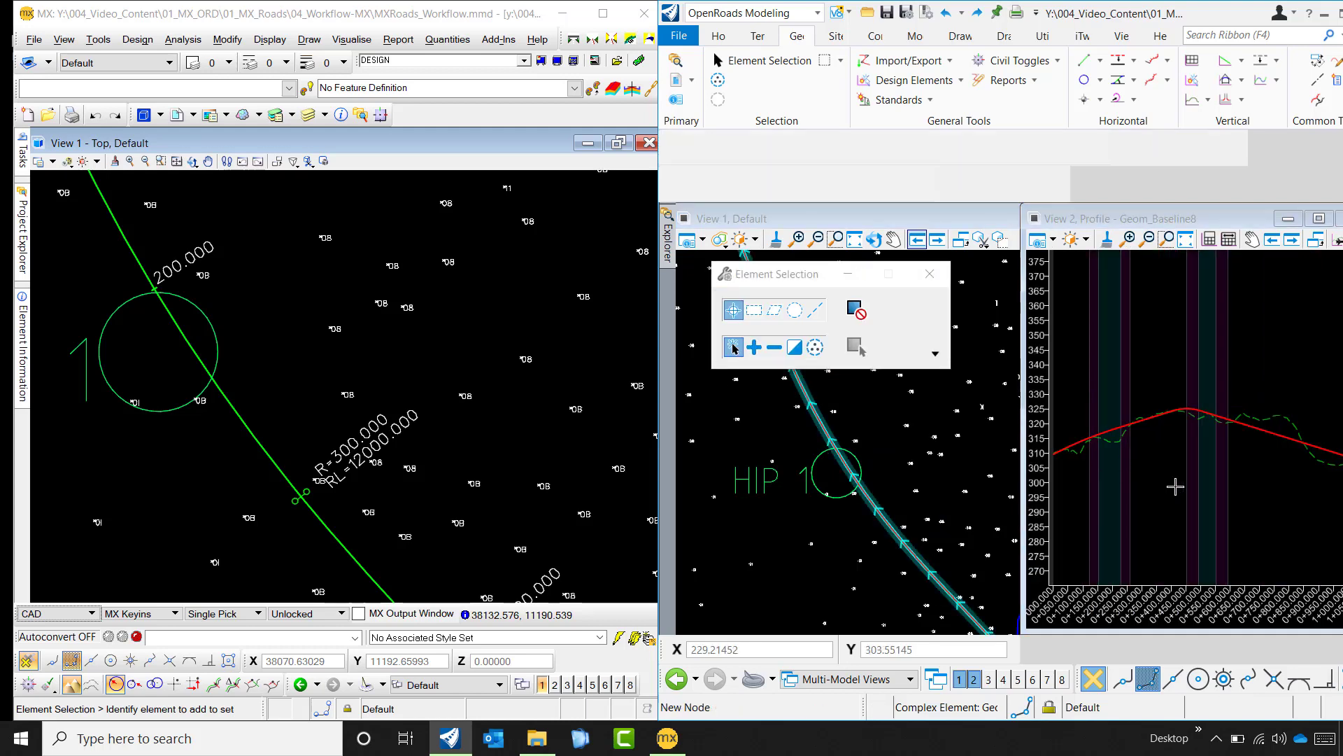
{"action": "left_click", "coordinate": [811, 546]}
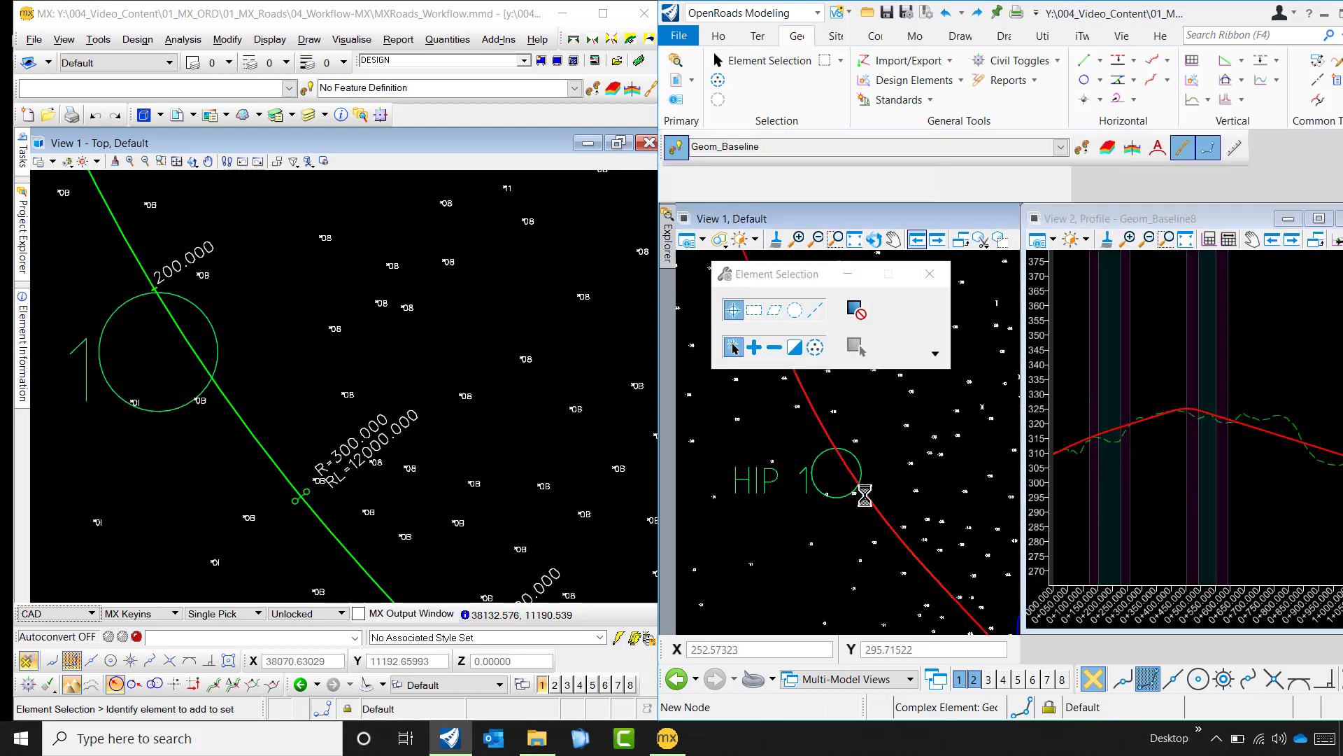
Select the active Geom_Baseline profile in View 2 and set the curve parameter of its first vertical curve to 65.
{"action": "scroll", "coordinate": [819, 489], "scroll_direction": "down", "scroll_amount": 6}
{"action": "scroll", "coordinate": [819, 489], "scroll_direction": "up", "scroll_amount": 1}
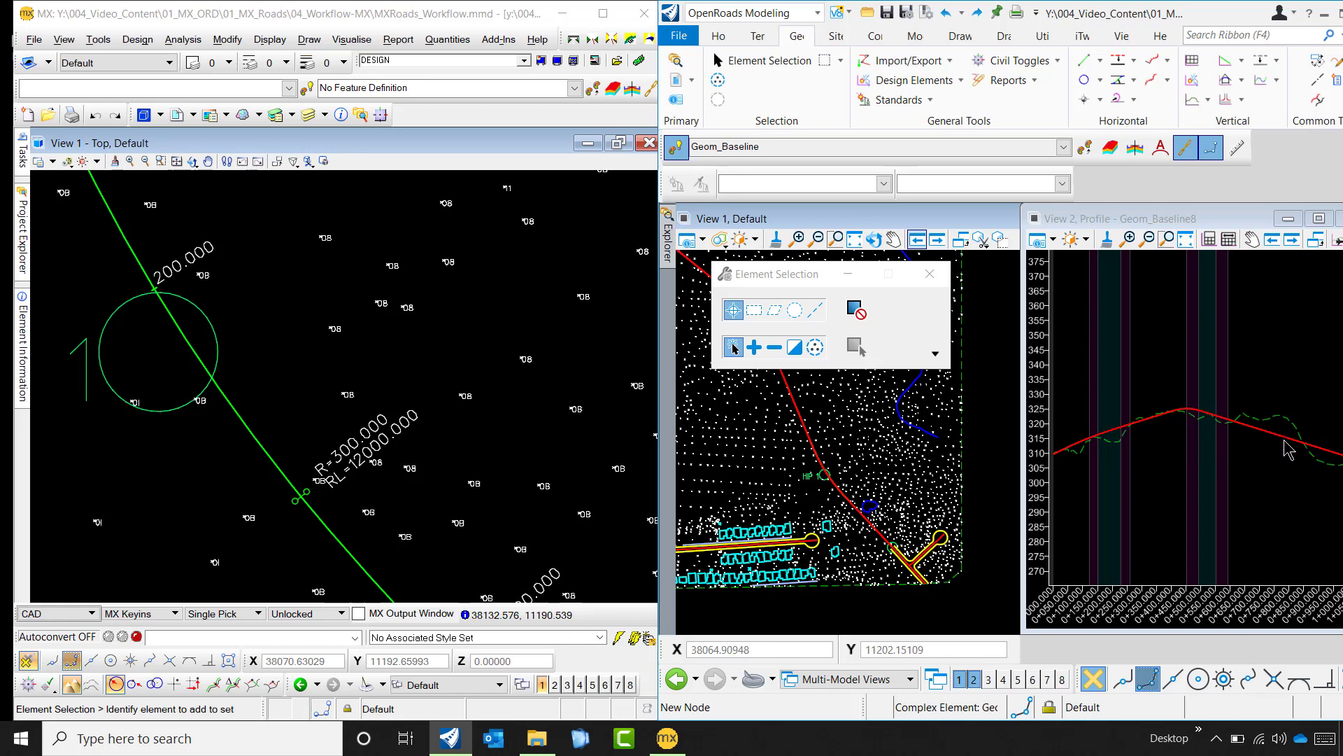
{"action": "scroll", "coordinate": [1239, 444], "scroll_direction": "down", "scroll_amount": 2}
{"action": "scroll", "coordinate": [1133, 452], "scroll_direction": "up", "scroll_amount": 4}
{"action": "left_click", "coordinate": [1117, 434]}
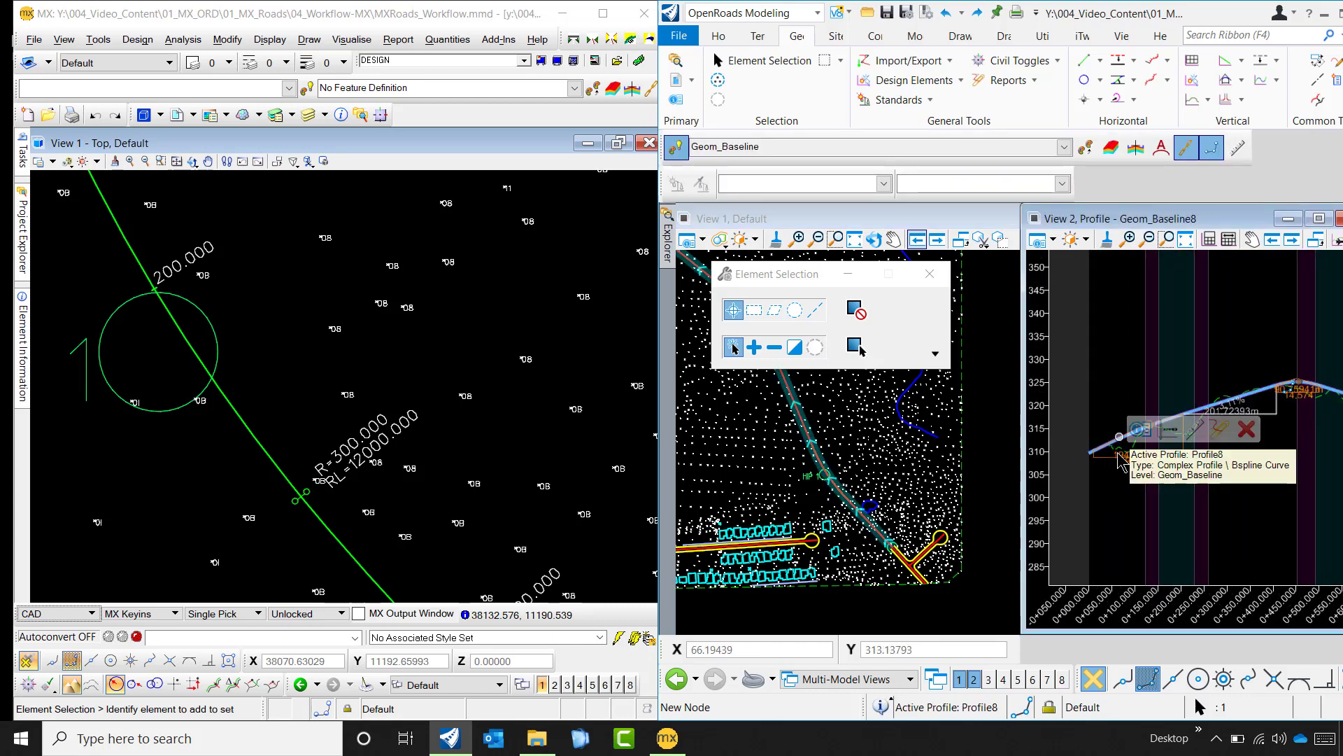
{"action": "scroll", "coordinate": [1158, 448], "scroll_direction": "up", "scroll_amount": 2}
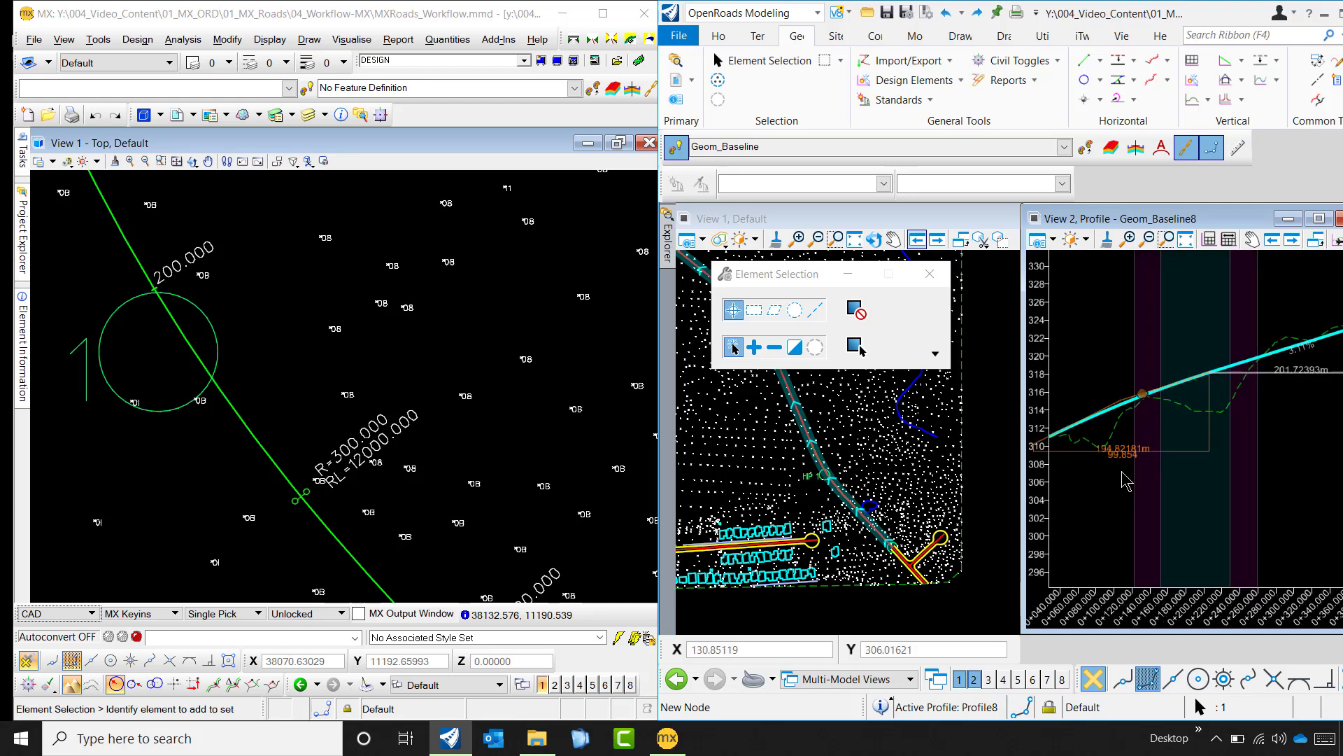
{"action": "scroll", "coordinate": [1115, 476], "scroll_direction": "down", "scroll_amount": 2}
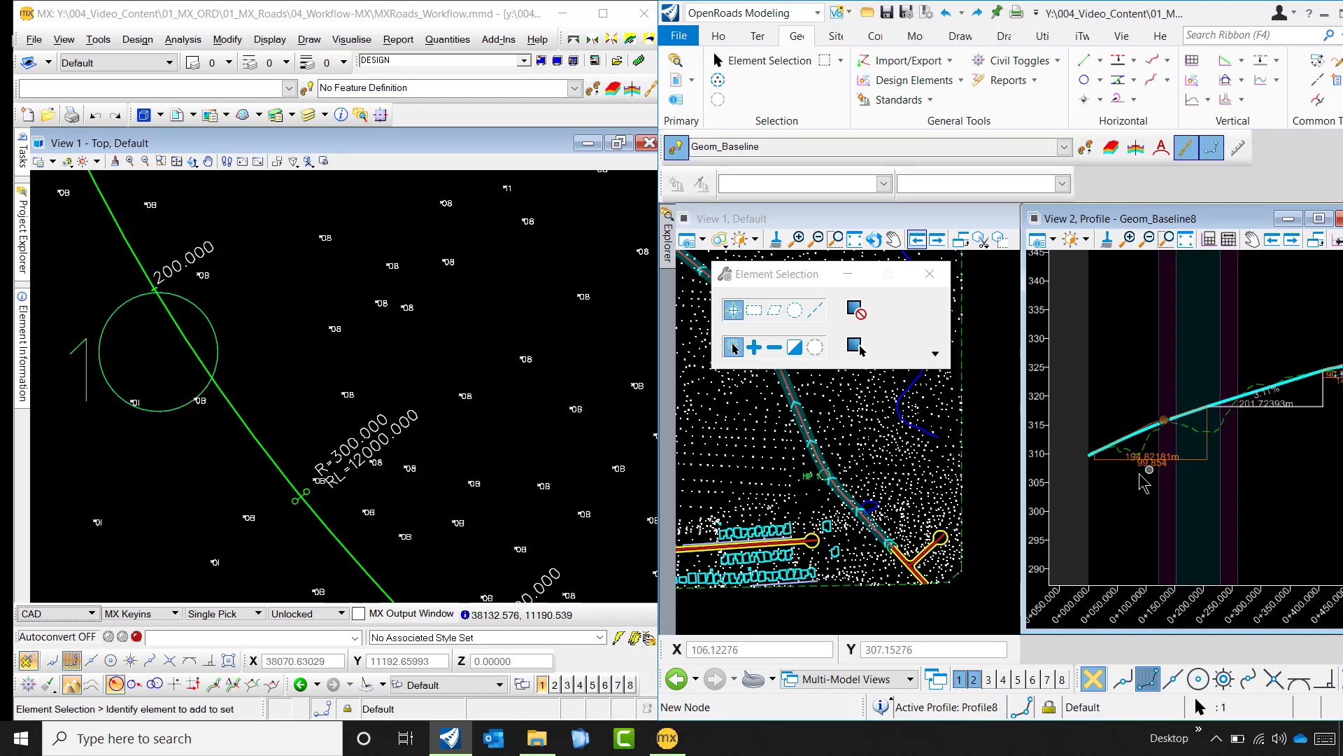
{"action": "scroll", "coordinate": [1101, 482], "scroll_direction": "down", "scroll_amount": 1}
{"action": "scroll", "coordinate": [1113, 482], "scroll_direction": "down", "scroll_amount": 1}
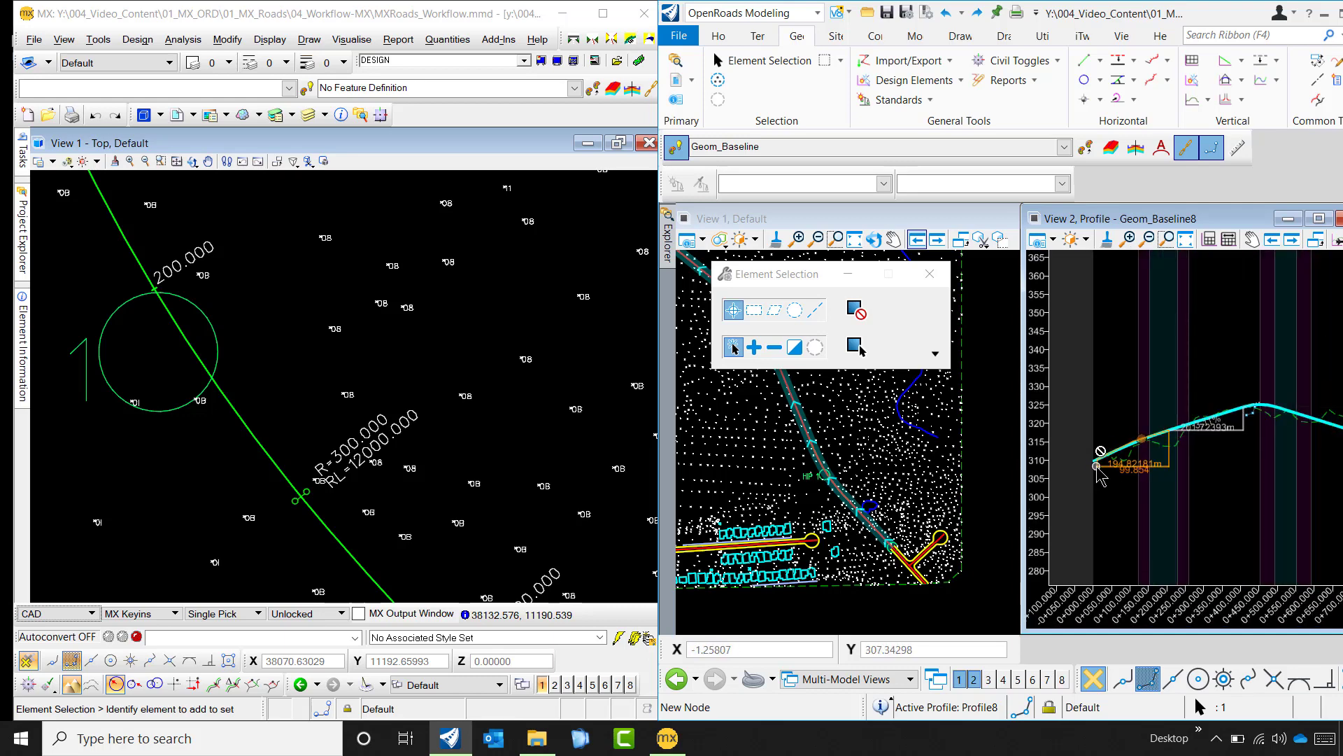
{"action": "scroll", "coordinate": [1147, 481], "scroll_direction": "up", "scroll_amount": 4}
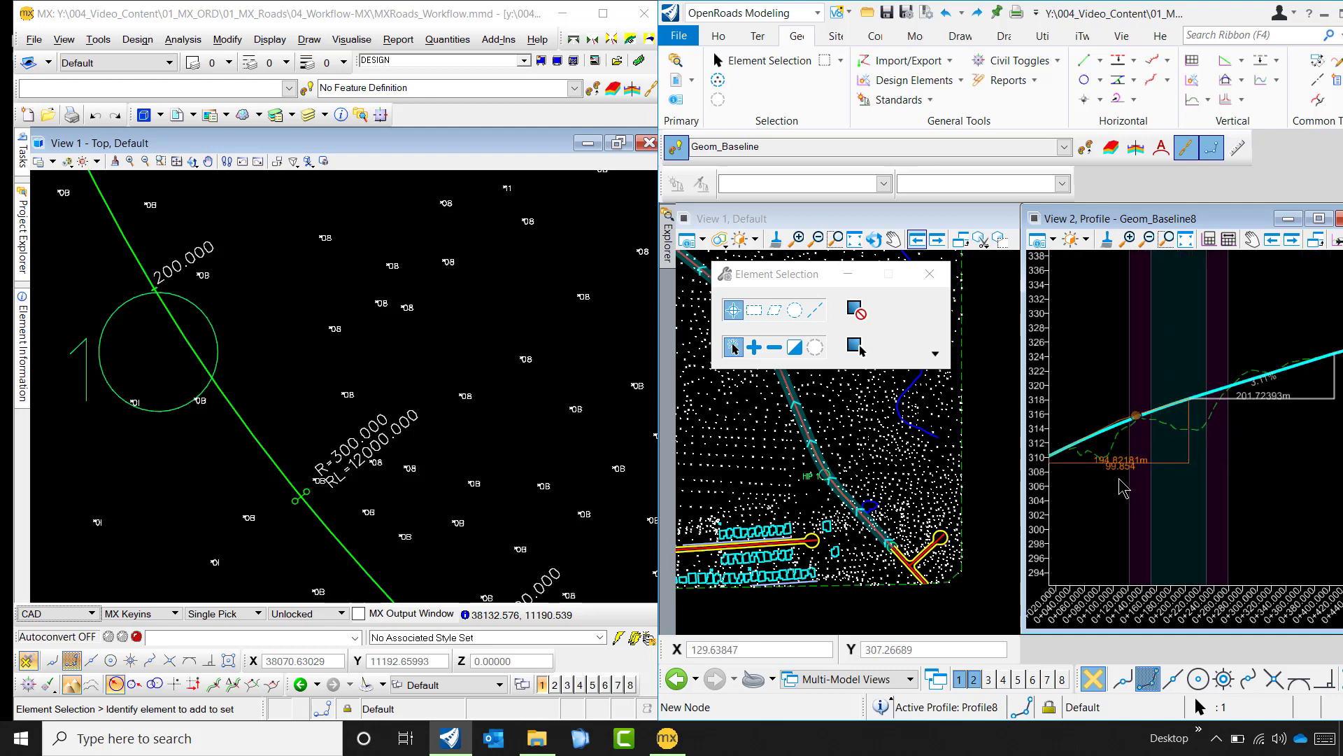
{"action": "scroll", "coordinate": [1126, 462], "scroll_direction": "up", "scroll_amount": 3}
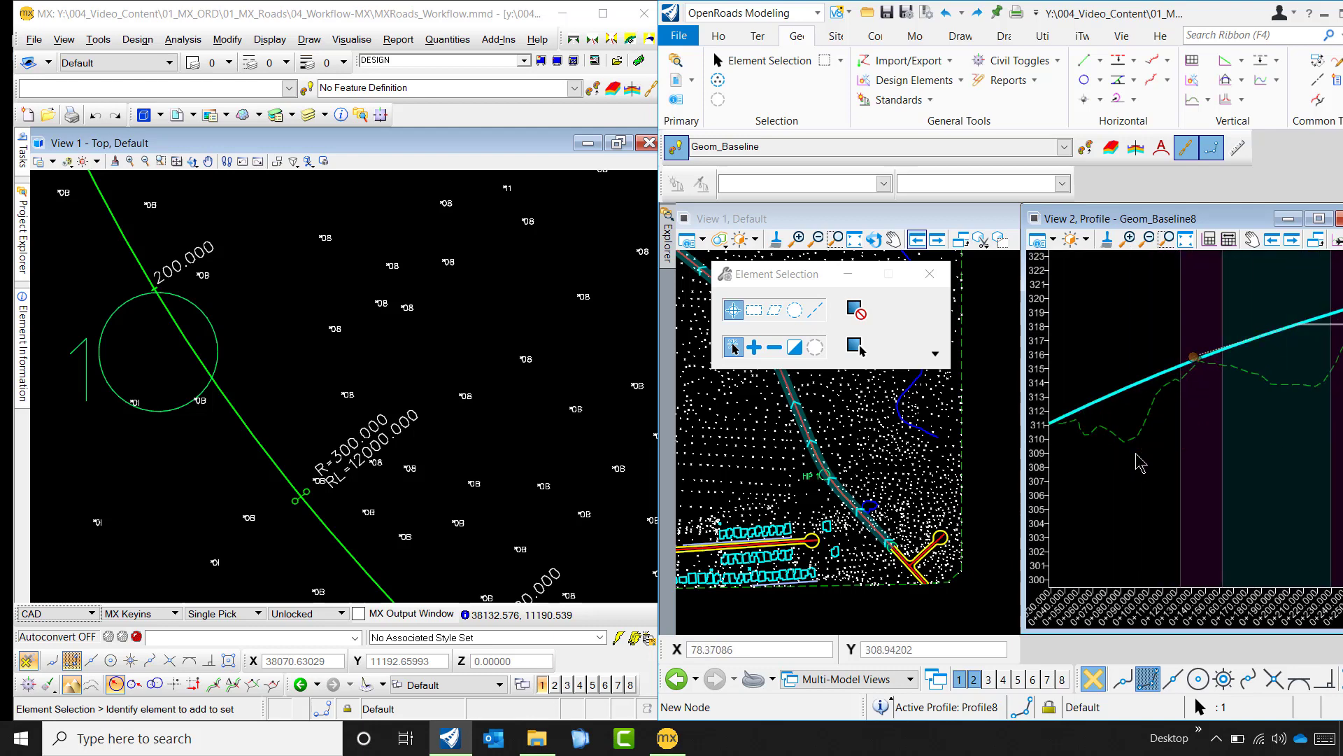
{"action": "scroll", "coordinate": [1136, 455], "scroll_direction": "down", "scroll_amount": 1}
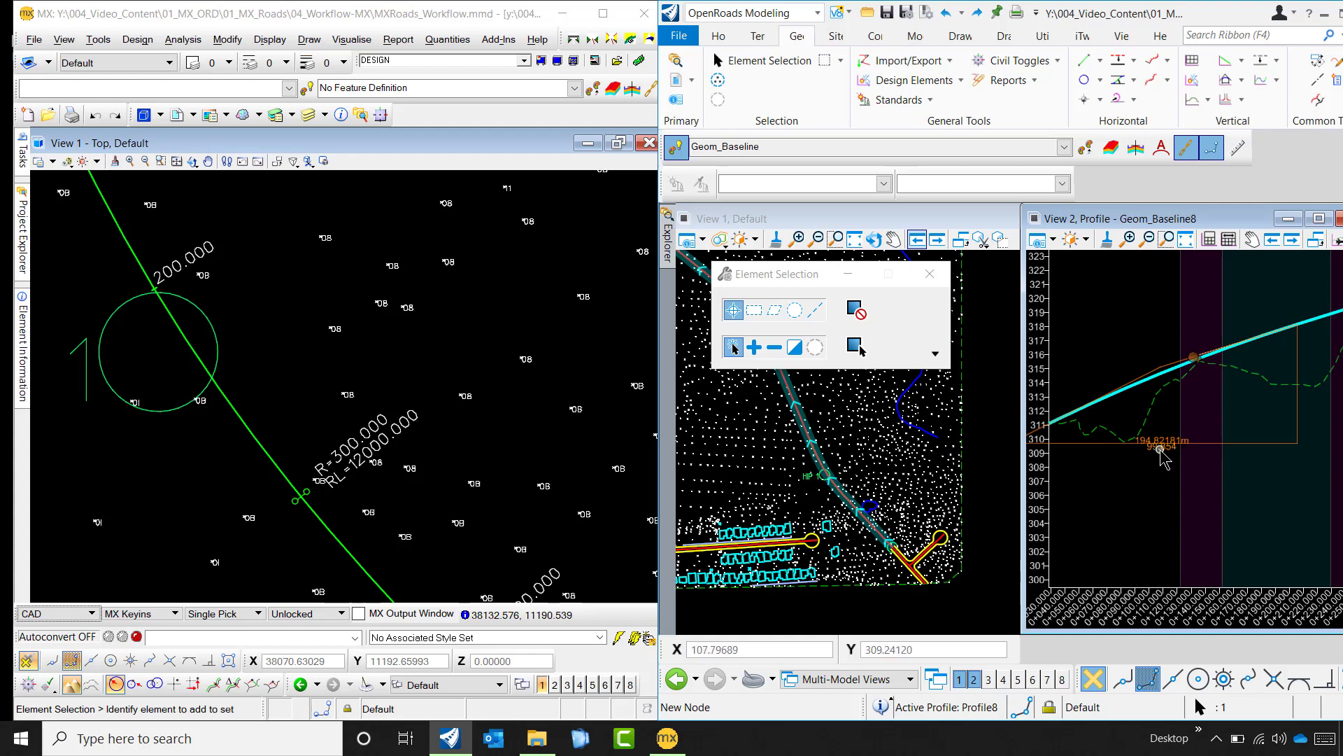
{"action": "left_click", "coordinate": [1160, 450]}
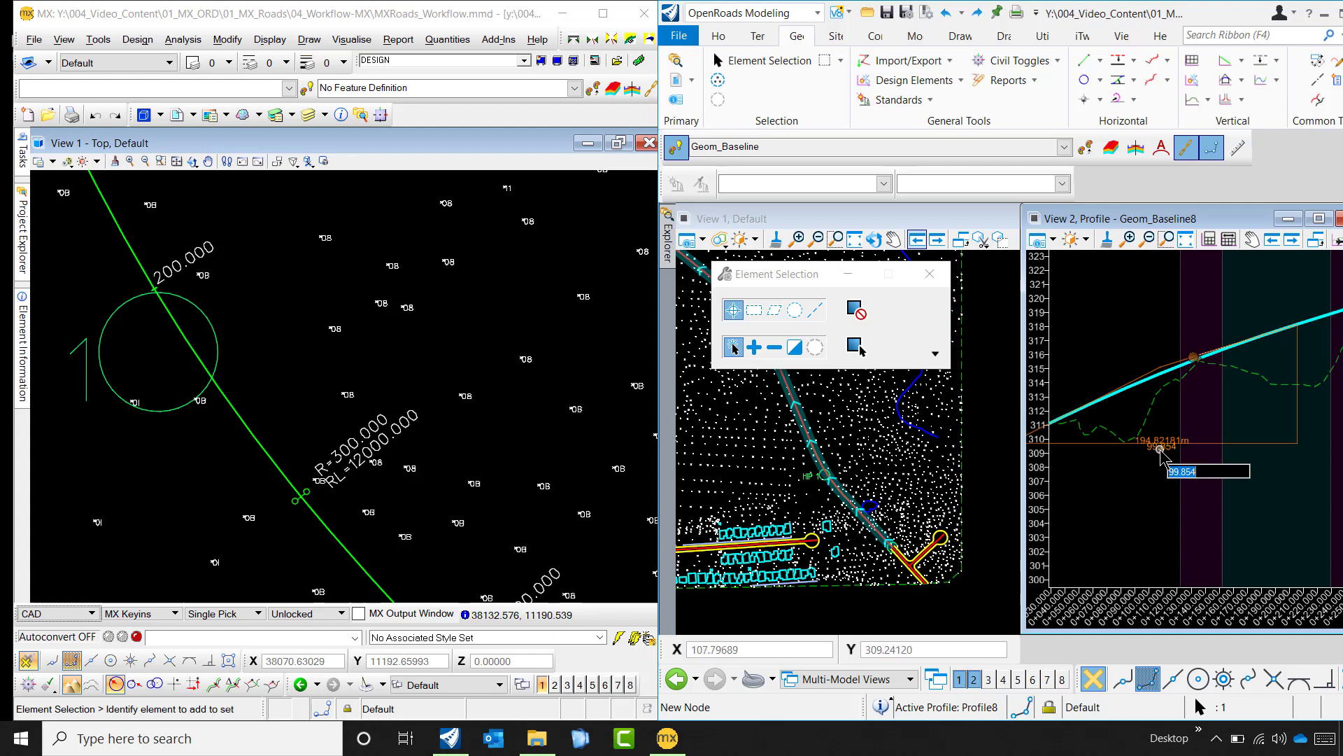
{"action": "type", "text": "65"}
{"action": "key", "text": "Return"}
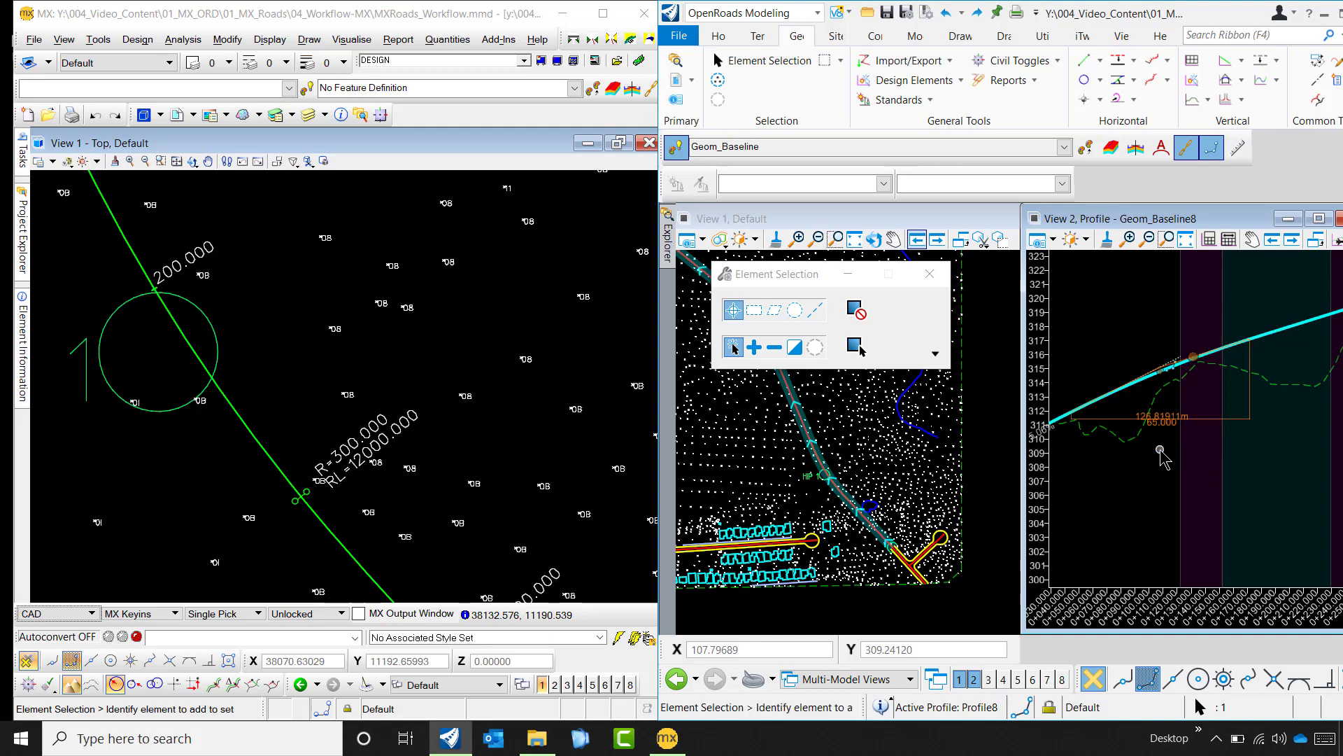
Examine the edited Geom_Baseline profile over its full length, clearing the profile selection and dismissing the Element Selection settings.
{"action": "left_click", "coordinate": [1162, 376]}
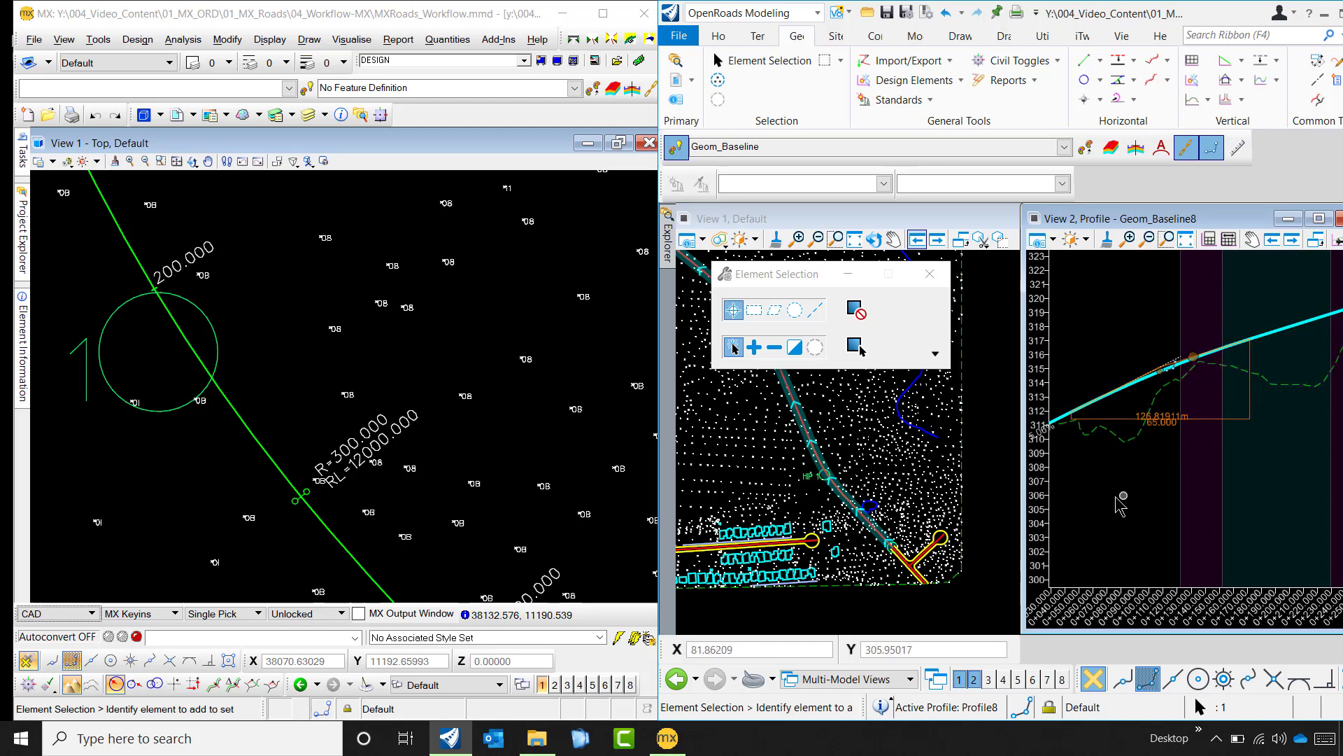
{"action": "scroll", "coordinate": [1119, 500], "scroll_direction": "down", "scroll_amount": 3}
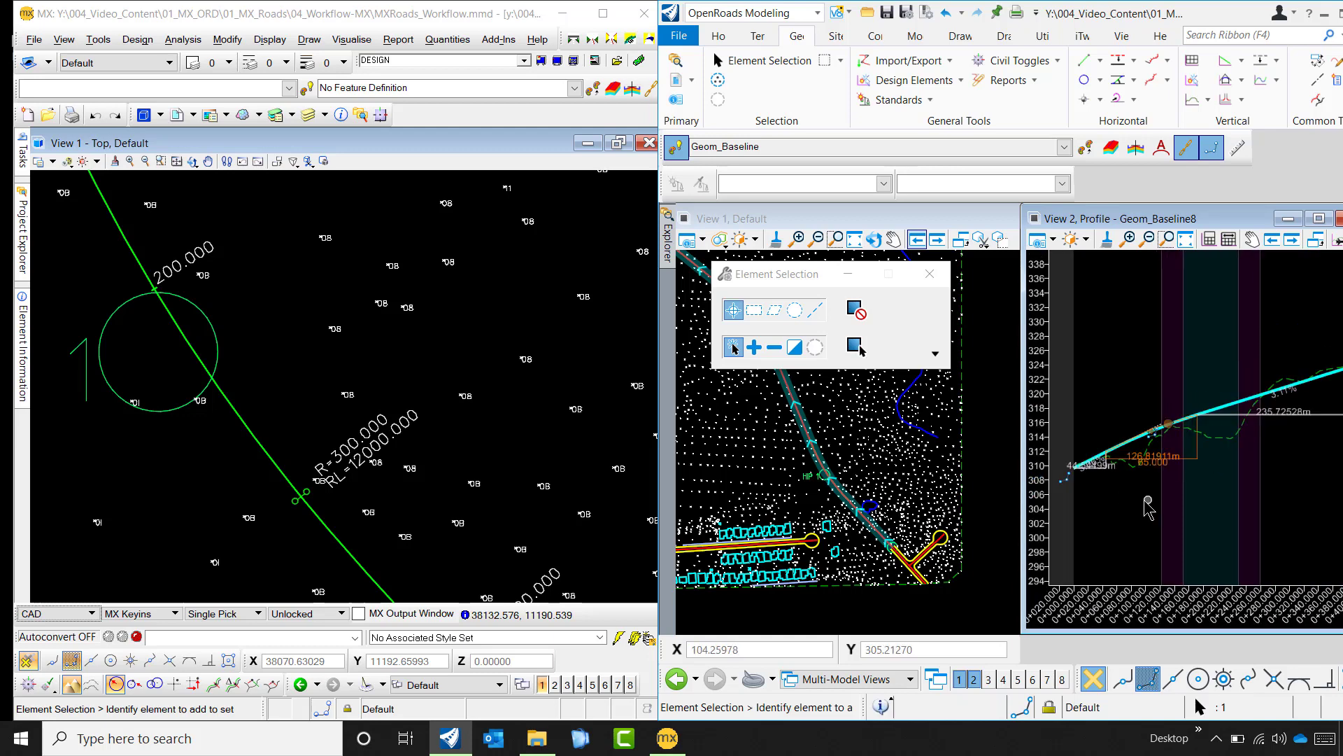
{"action": "scroll", "coordinate": [1149, 504], "scroll_direction": "down", "scroll_amount": 4}
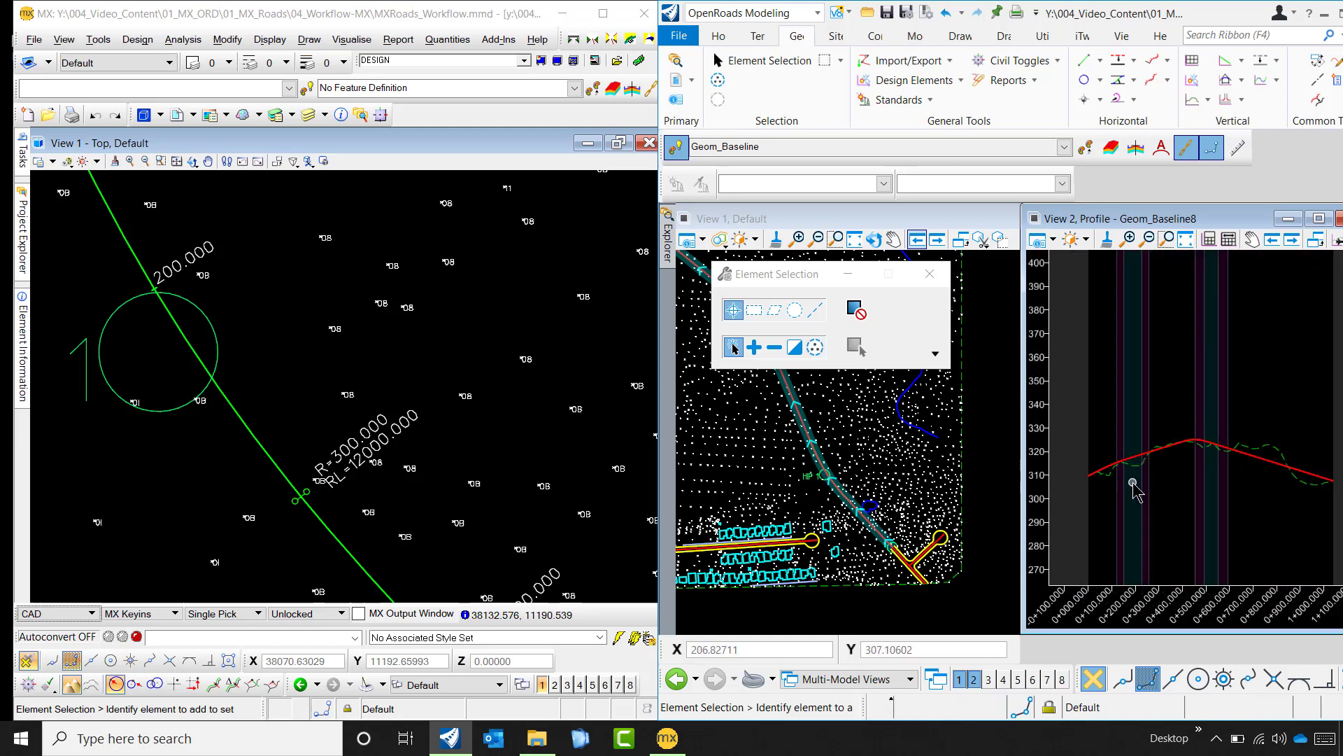
{"action": "scroll", "coordinate": [1134, 490], "scroll_direction": "down", "scroll_amount": 2}
{"action": "left_click", "coordinate": [929, 274]}
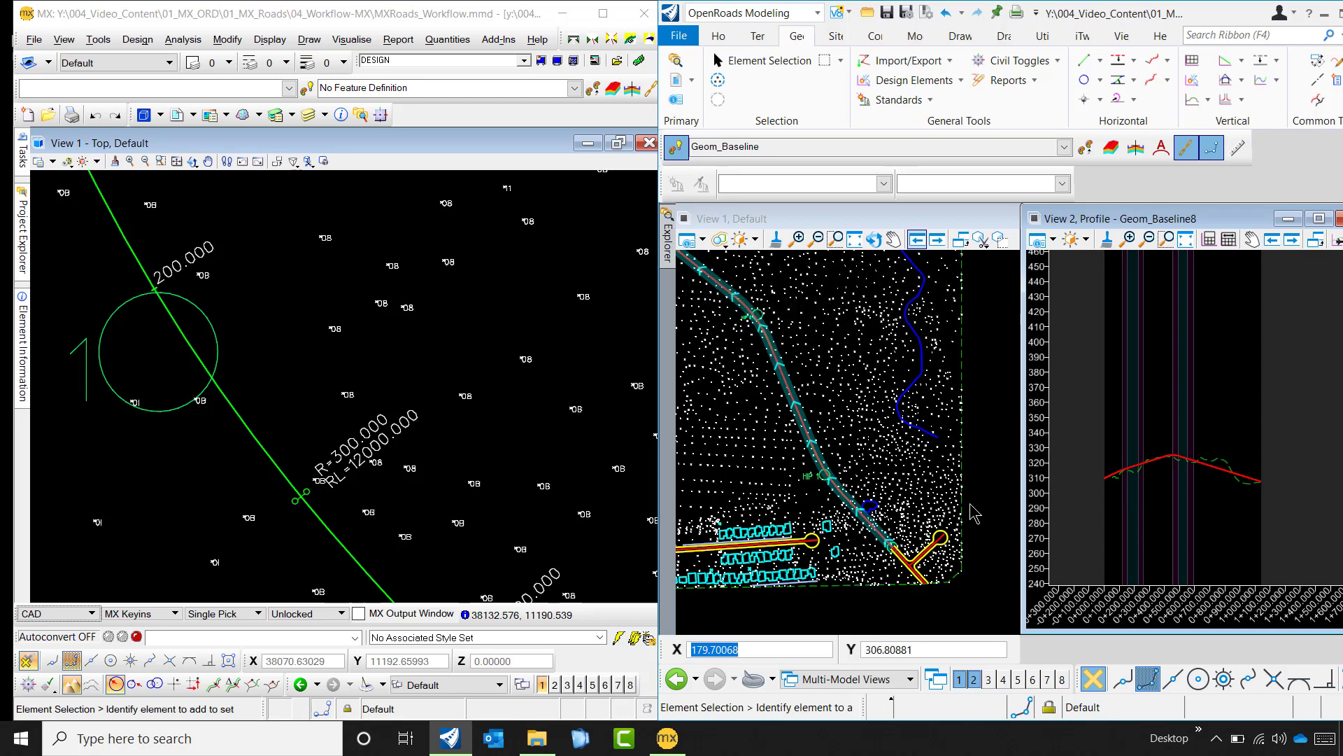
{"action": "left_click", "coordinate": [999, 525]}
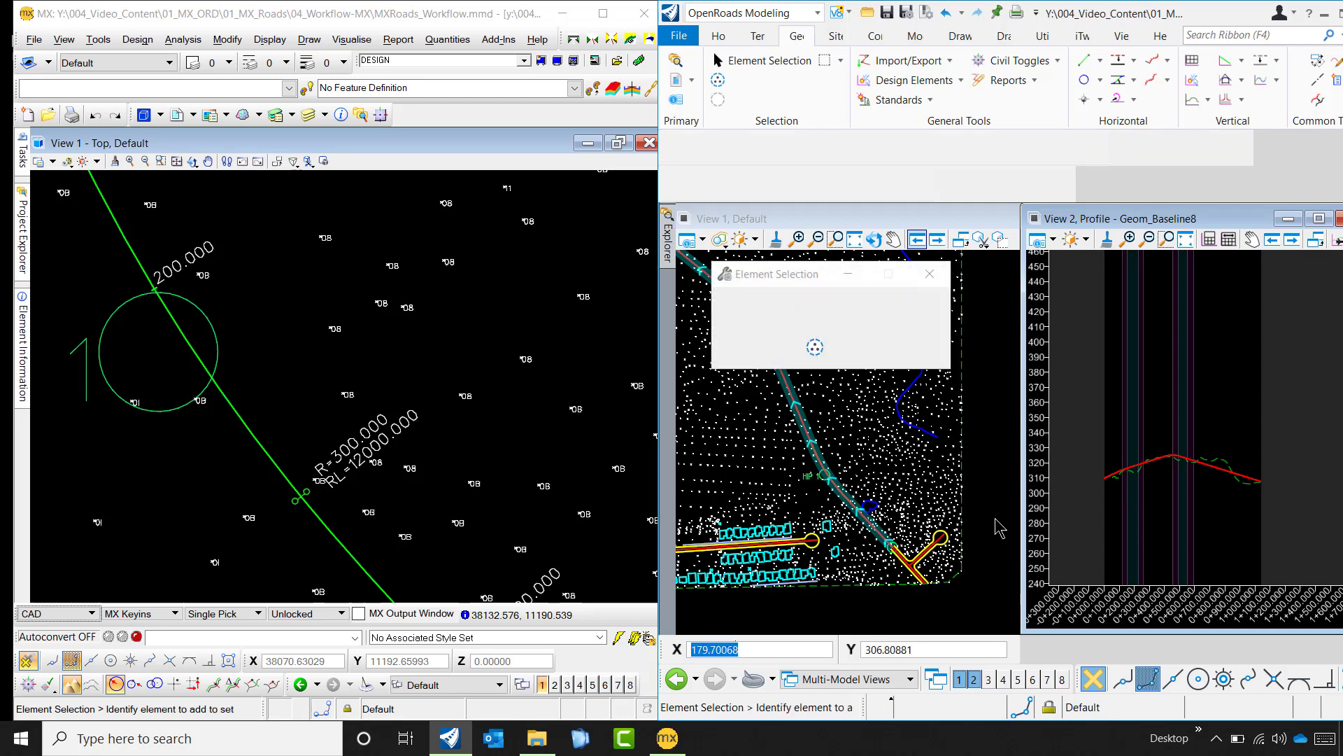